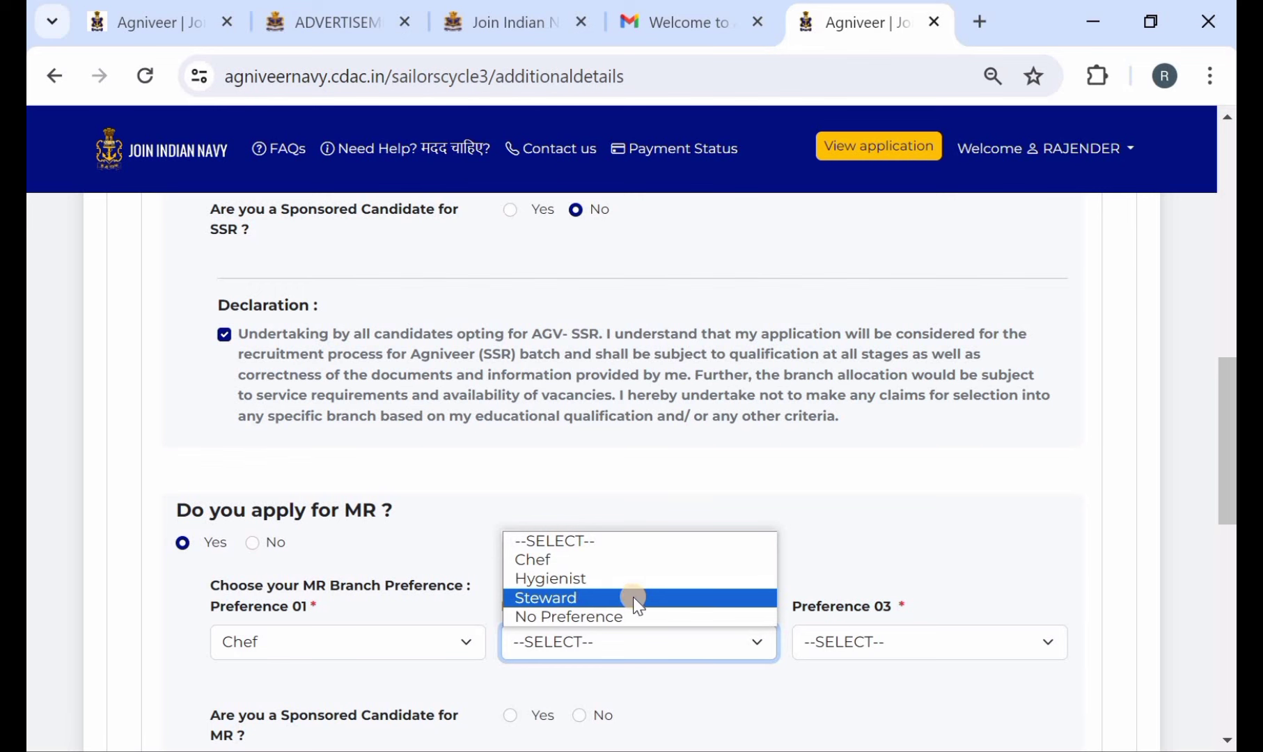
Choose Steward as MR Preference 02 and Hygienist as Preference 03
left_click(633, 597)
left_click(856, 635)
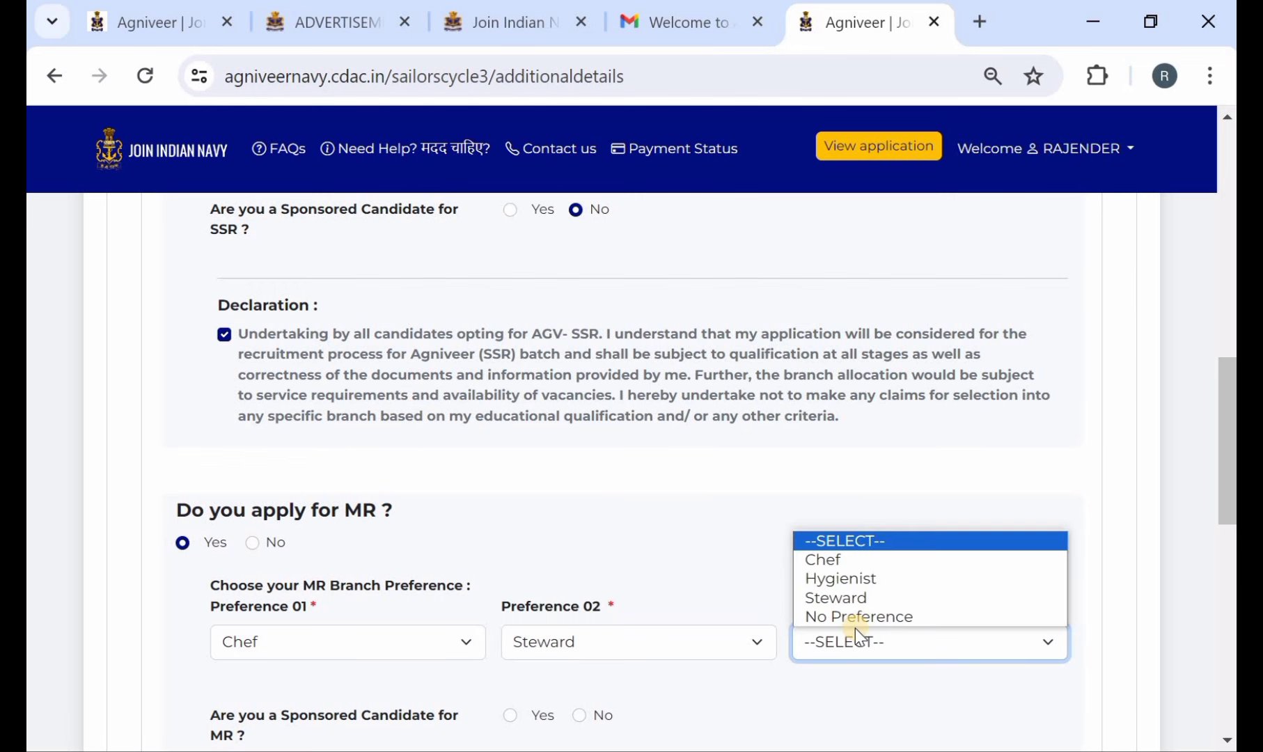
left_click(863, 582)
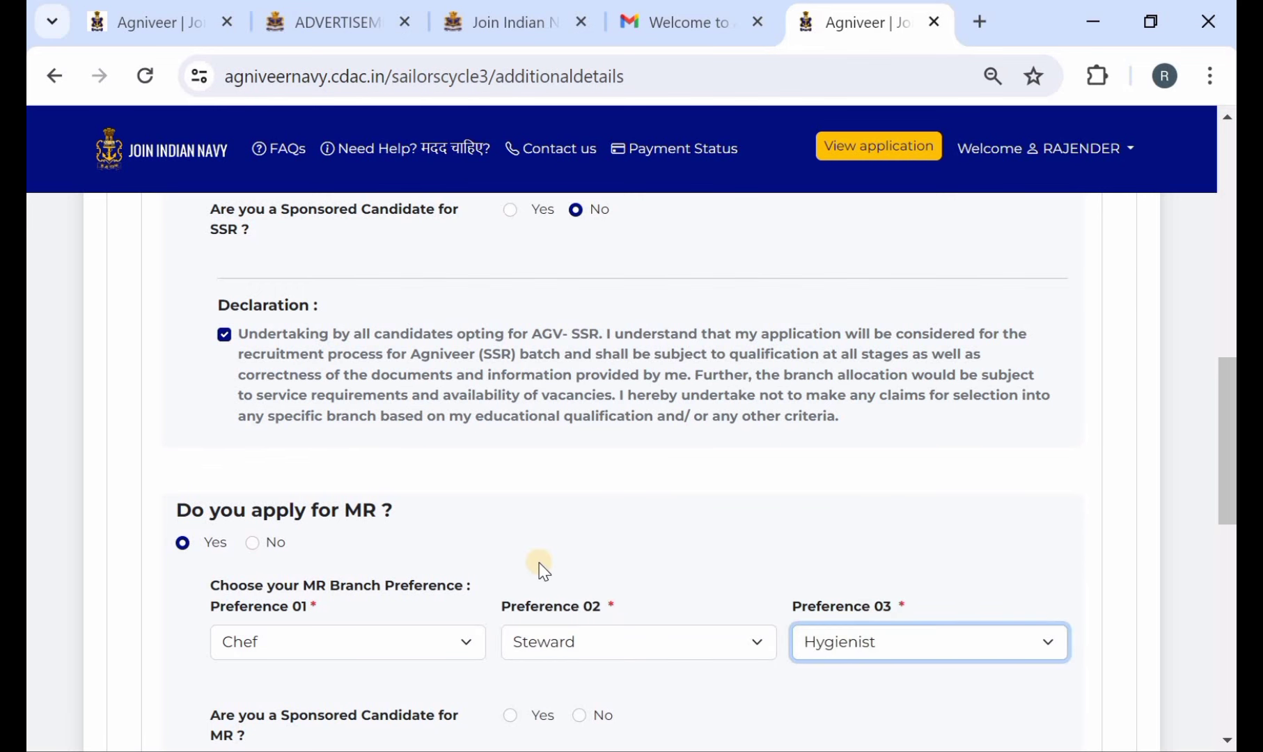
scroll(540, 565, "up", 3)
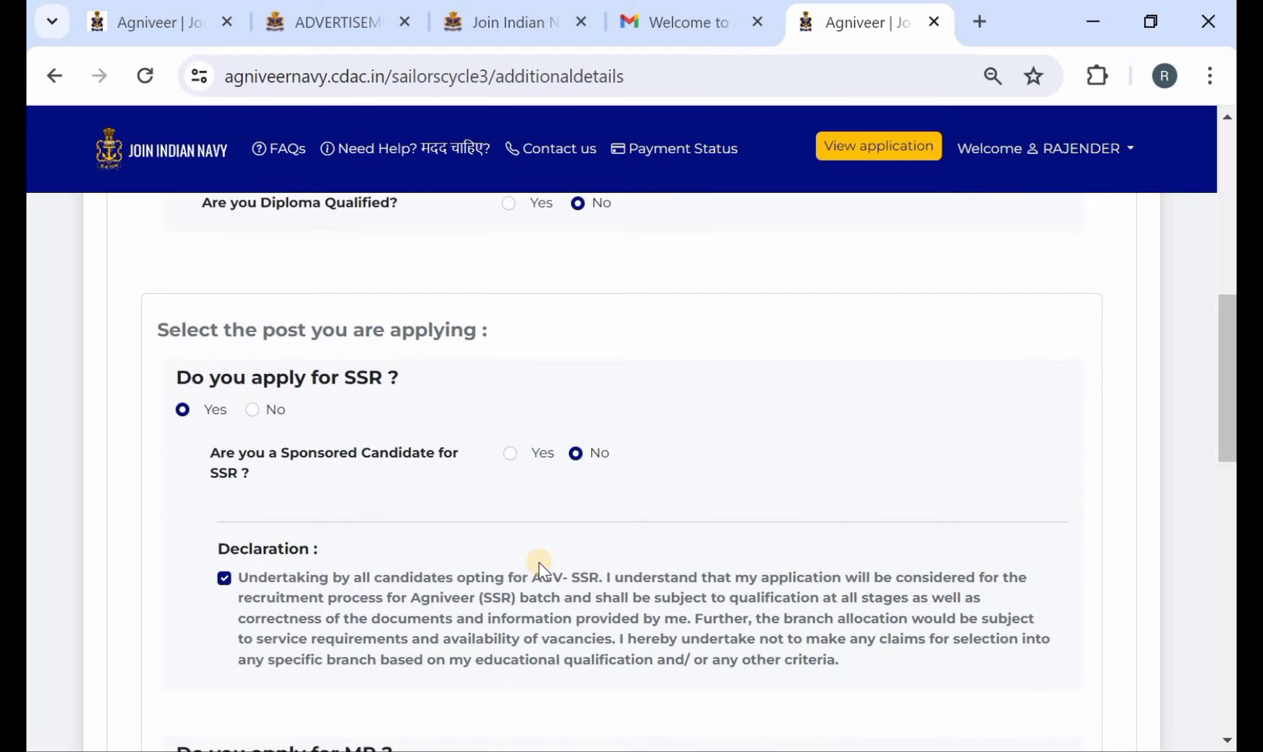
scroll(377, 435, "down", 3)
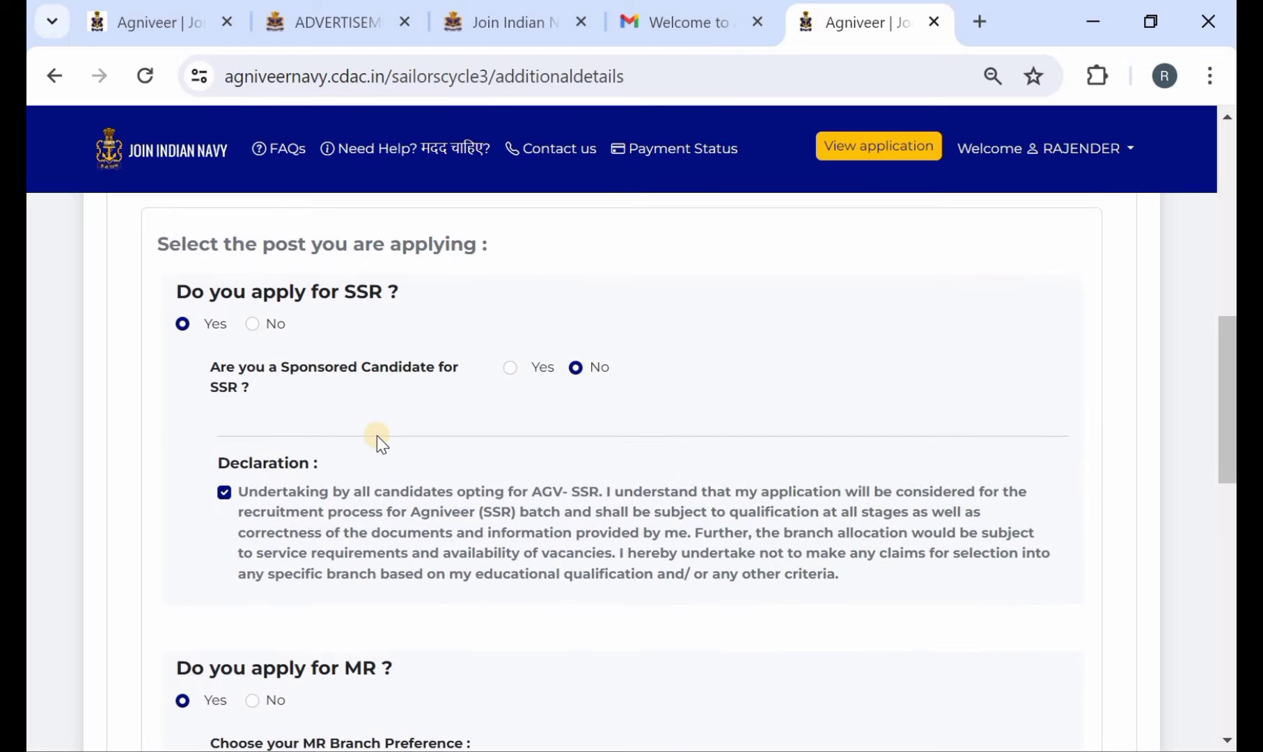
scroll(392, 451, "up", 2)
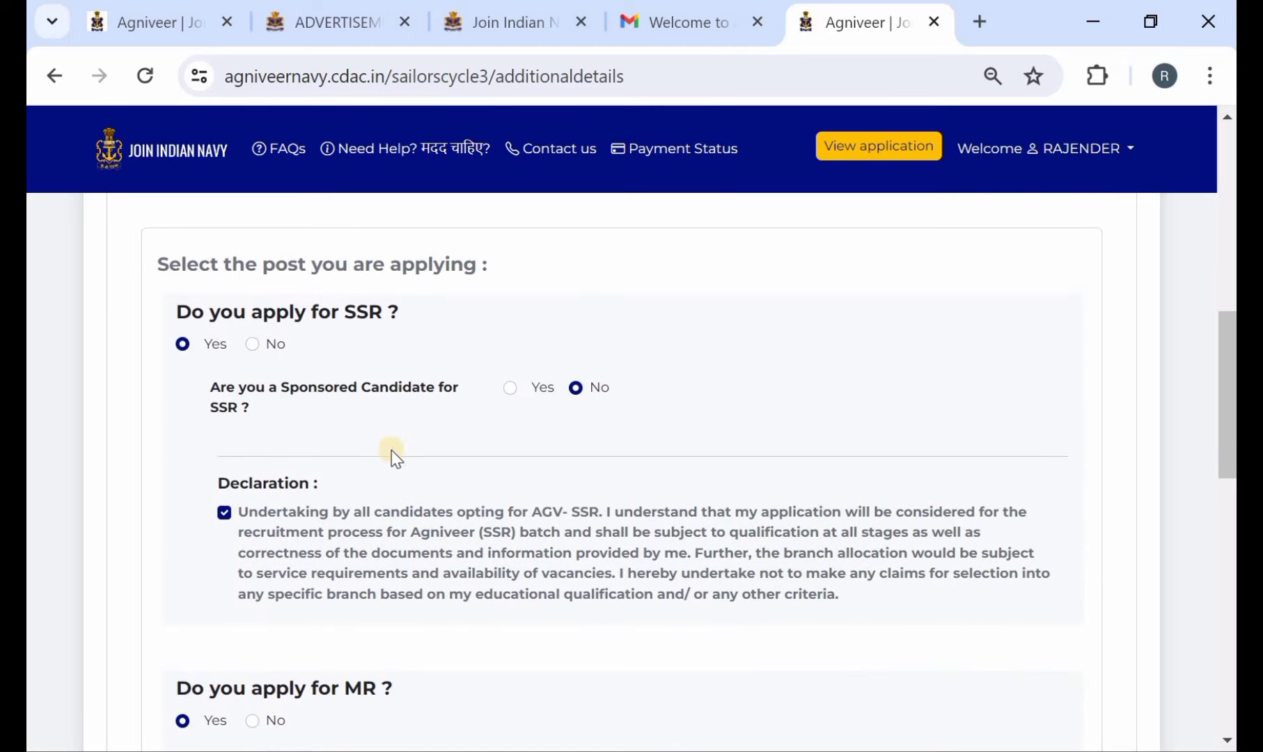
Keep applying for SSR, answer not sponsored, and accept the SSR declaration
left_click(256, 348)
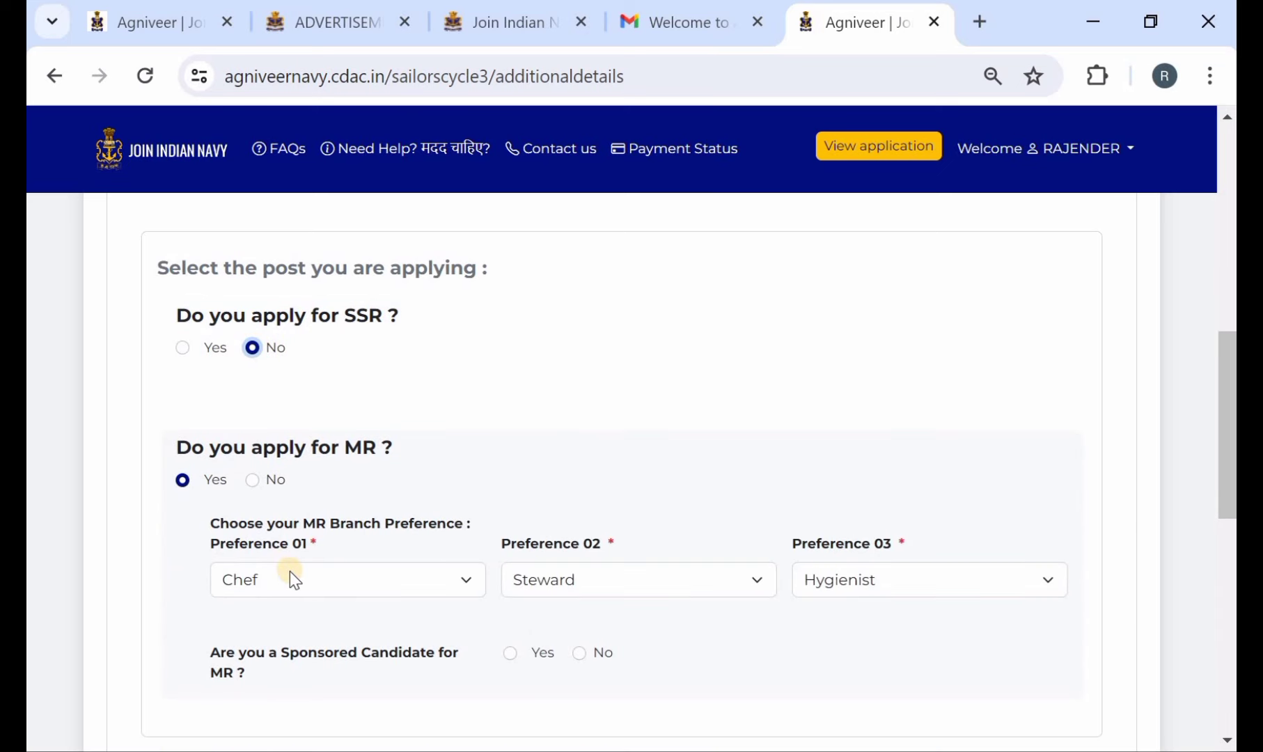
left_click(181, 346)
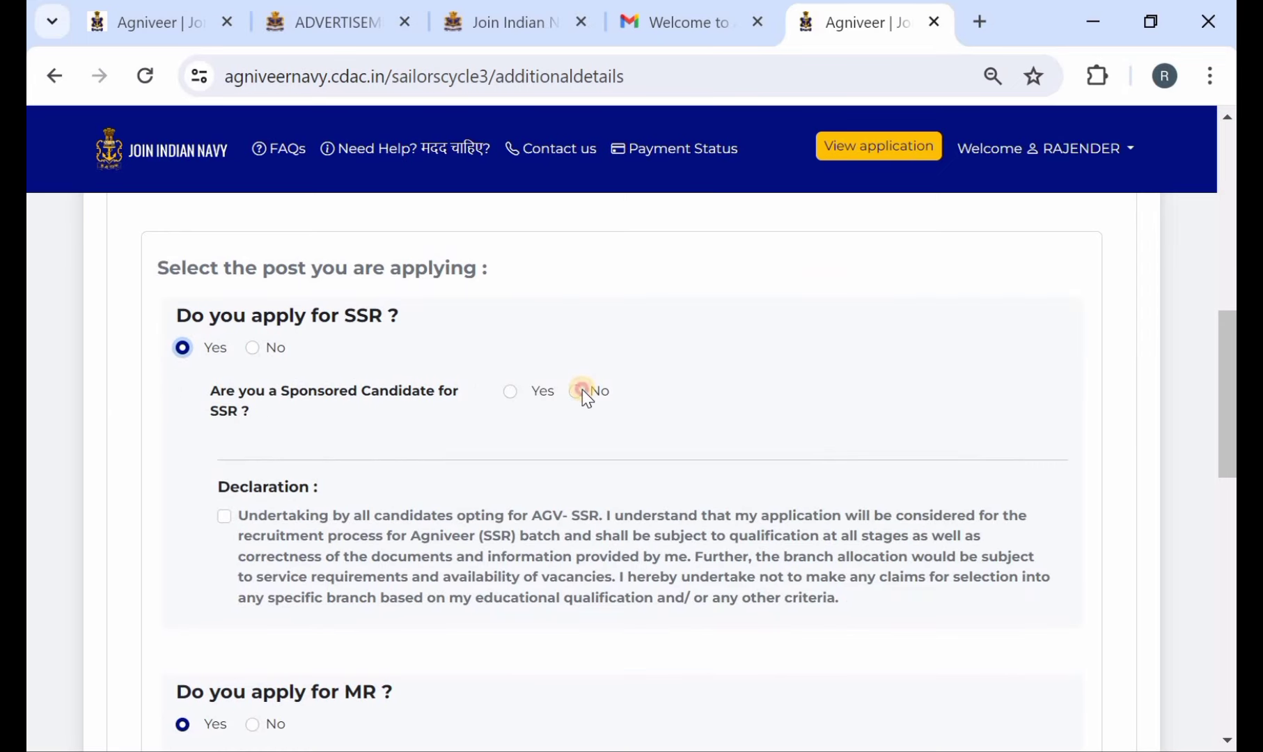
left_click(582, 390)
left_click(222, 518)
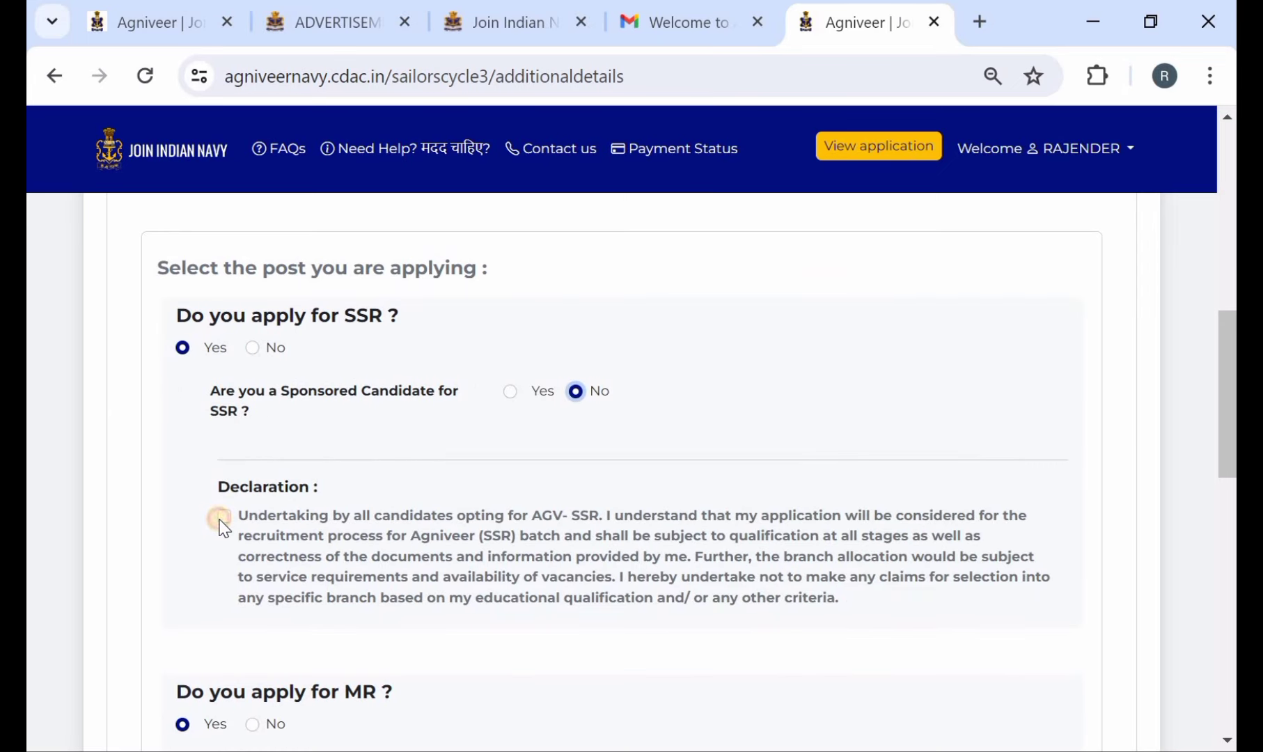
Answer No to NCC certificate and Yes to swimming, then save and proceed
scroll(361, 513, "down", 9)
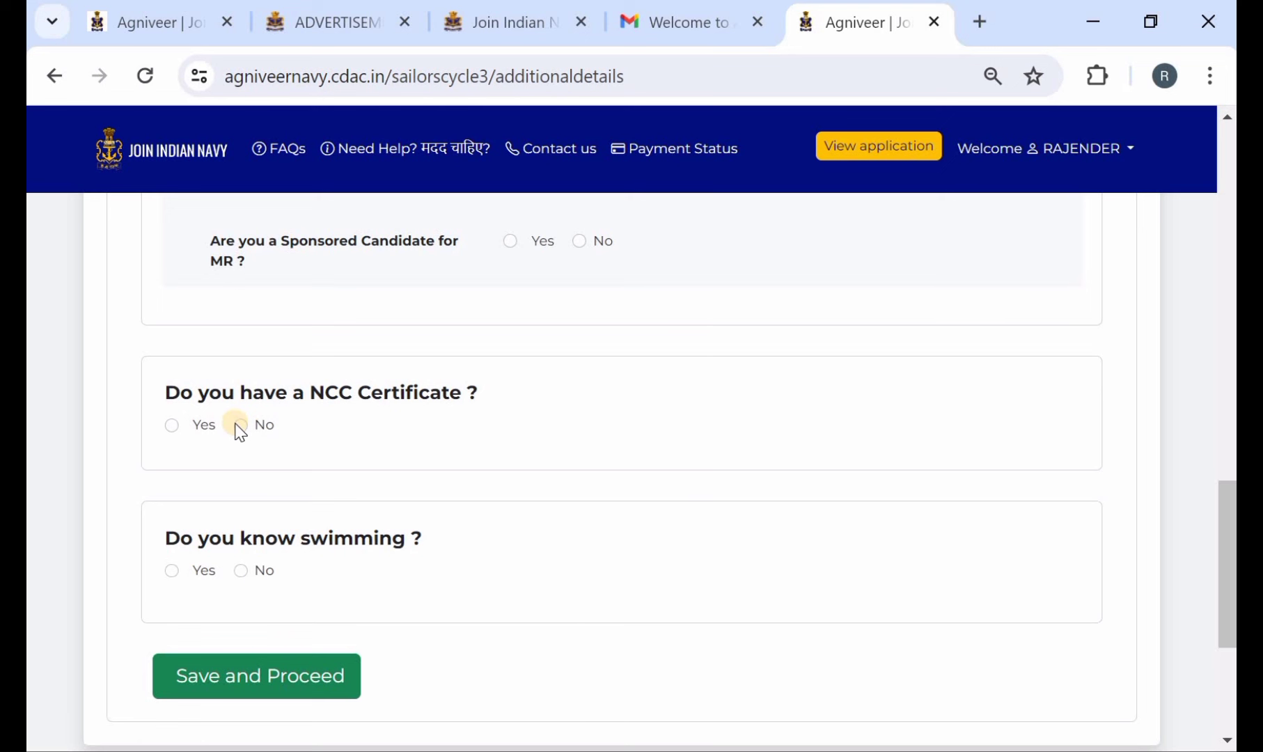
left_click(239, 426)
scroll(237, 515, "down", 1)
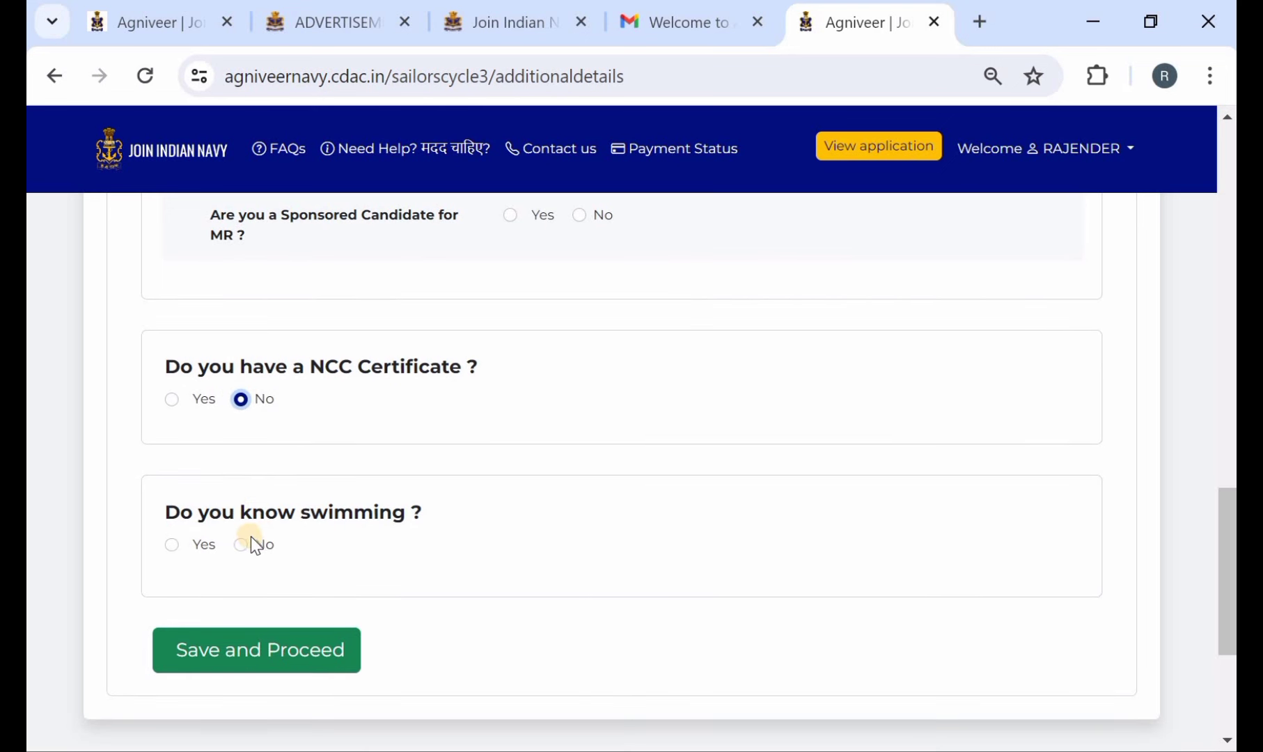
left_click(175, 547)
scroll(225, 539, "up", 5)
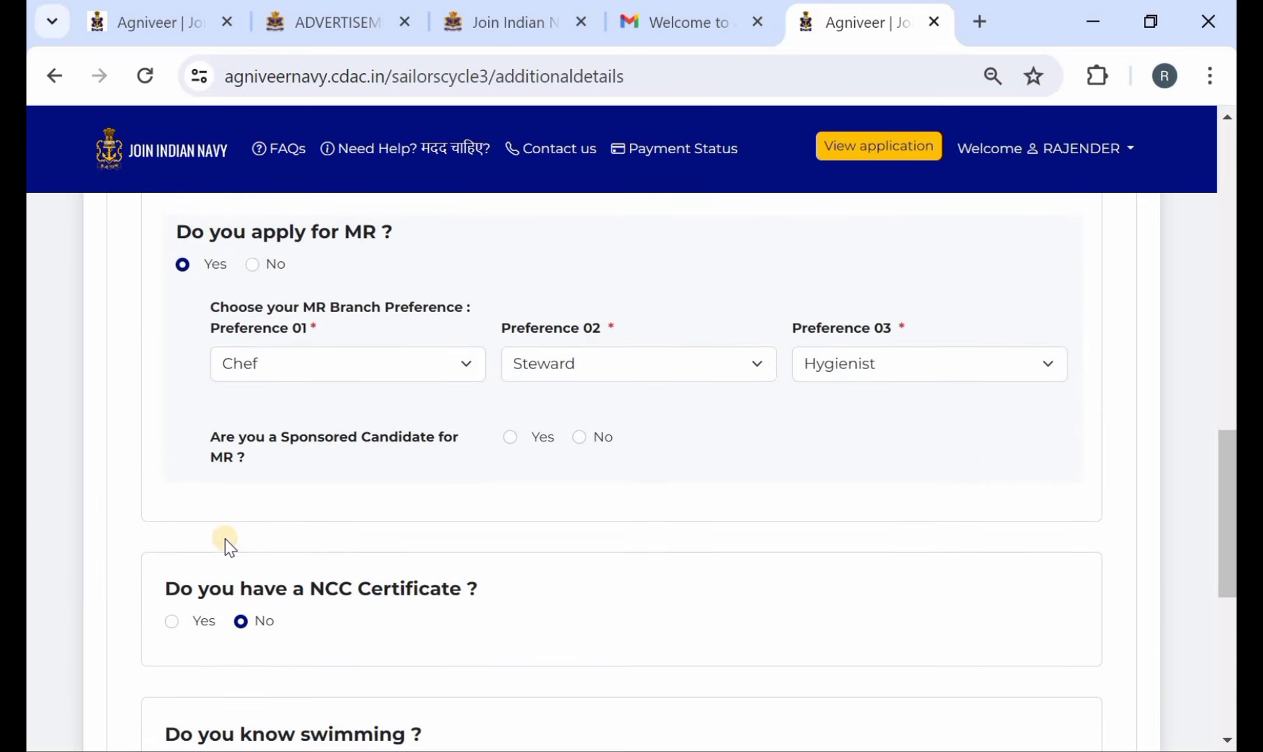
scroll(225, 557, "down", 6)
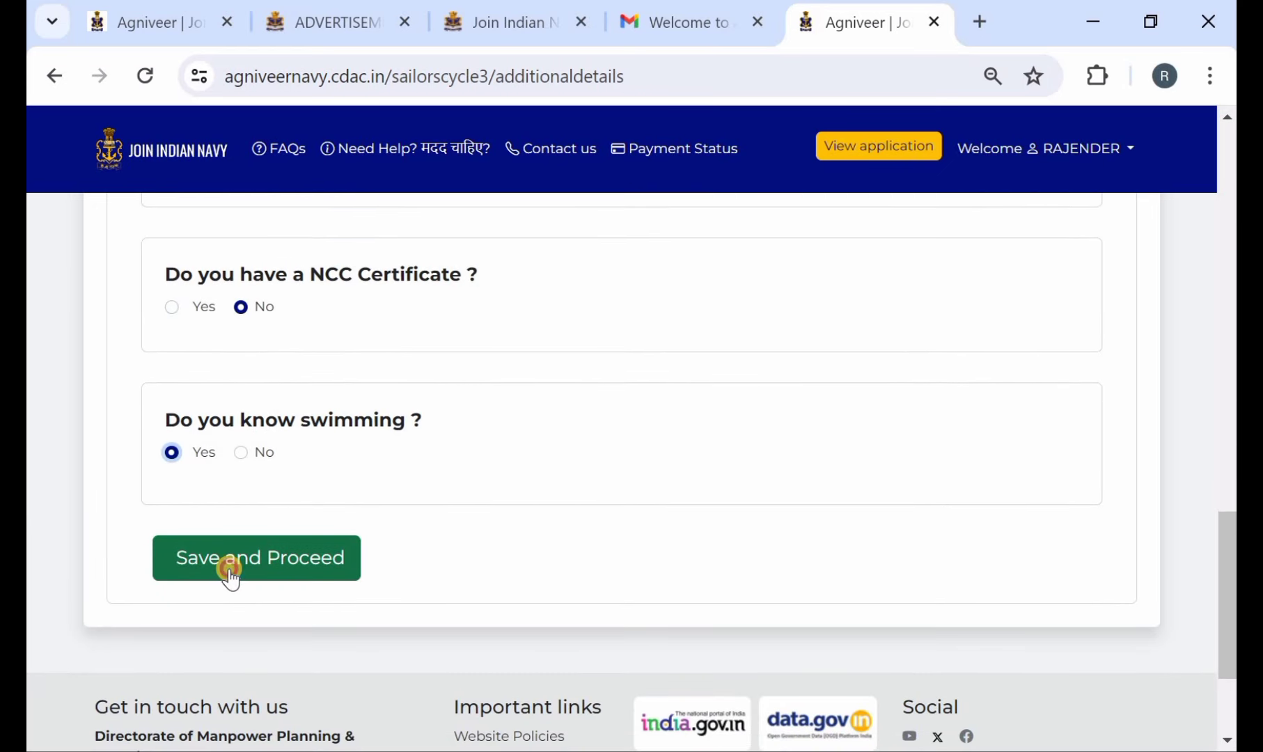
left_click(231, 572)
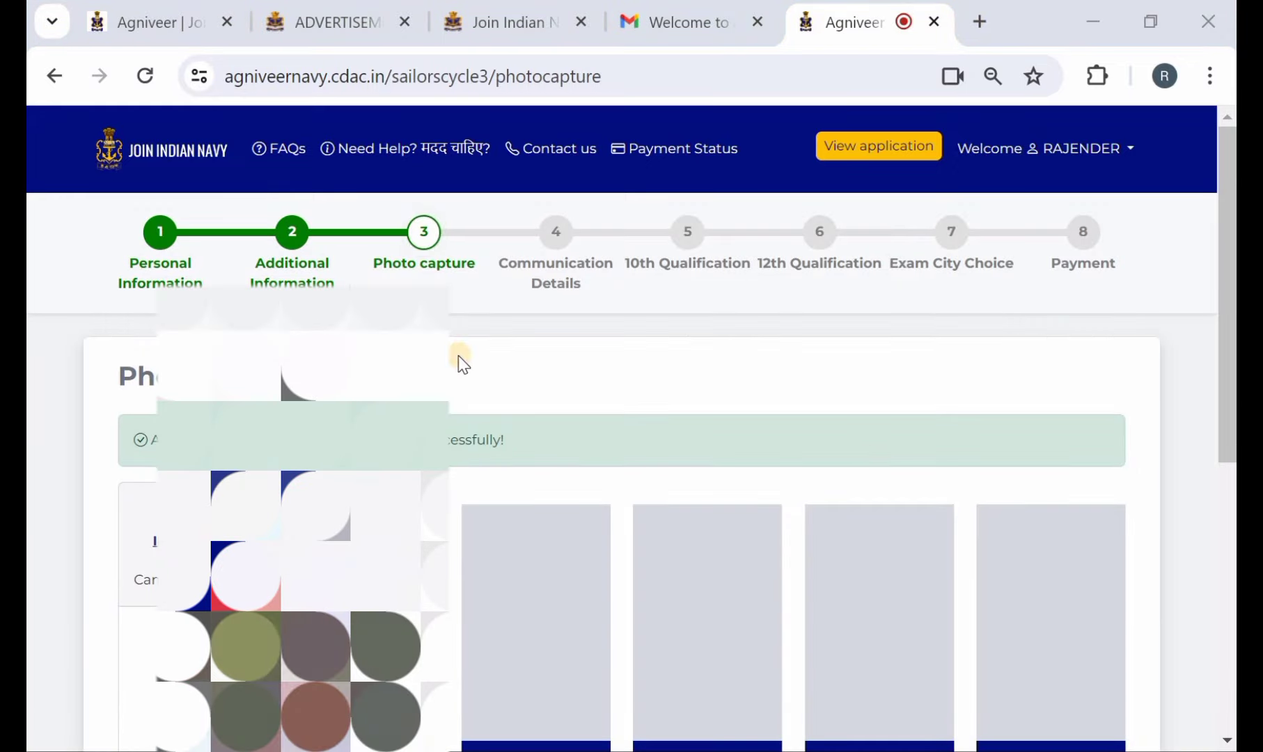
Capture facial photos 1 through 4, then validate and save them
scroll(451, 374, "down", 3)
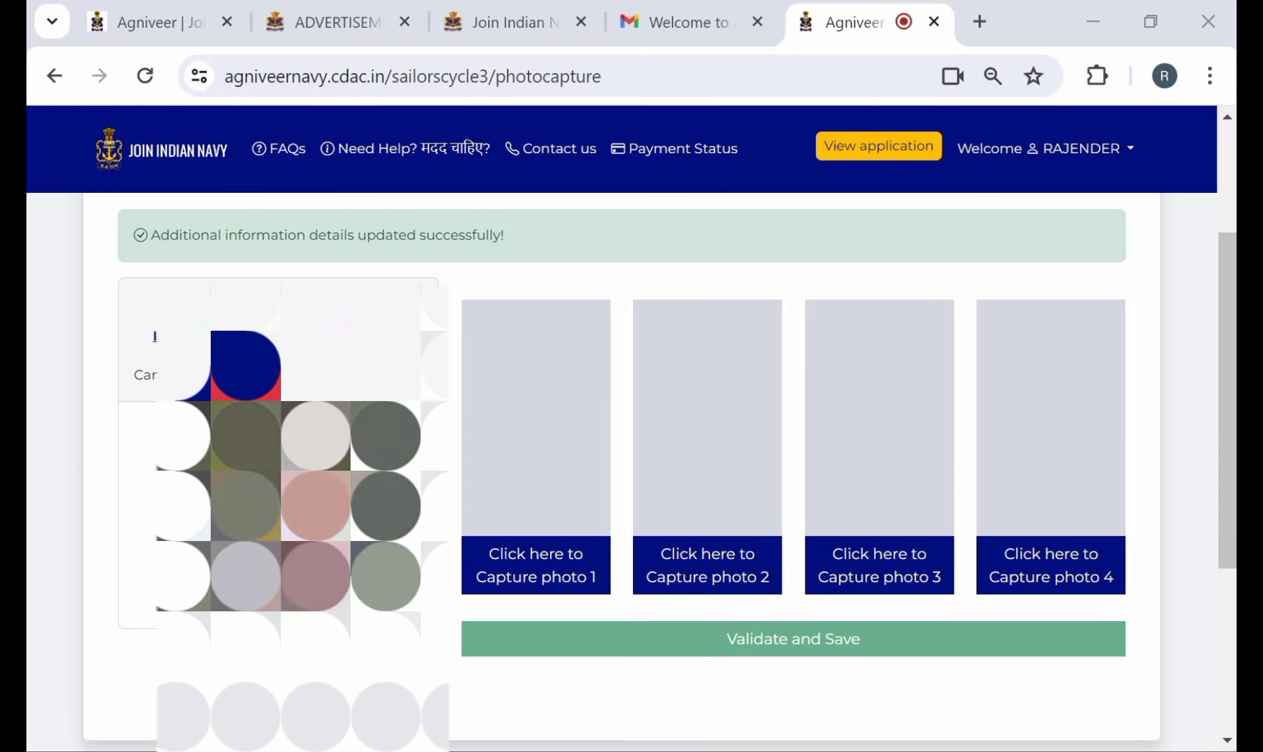
left_click(540, 565)
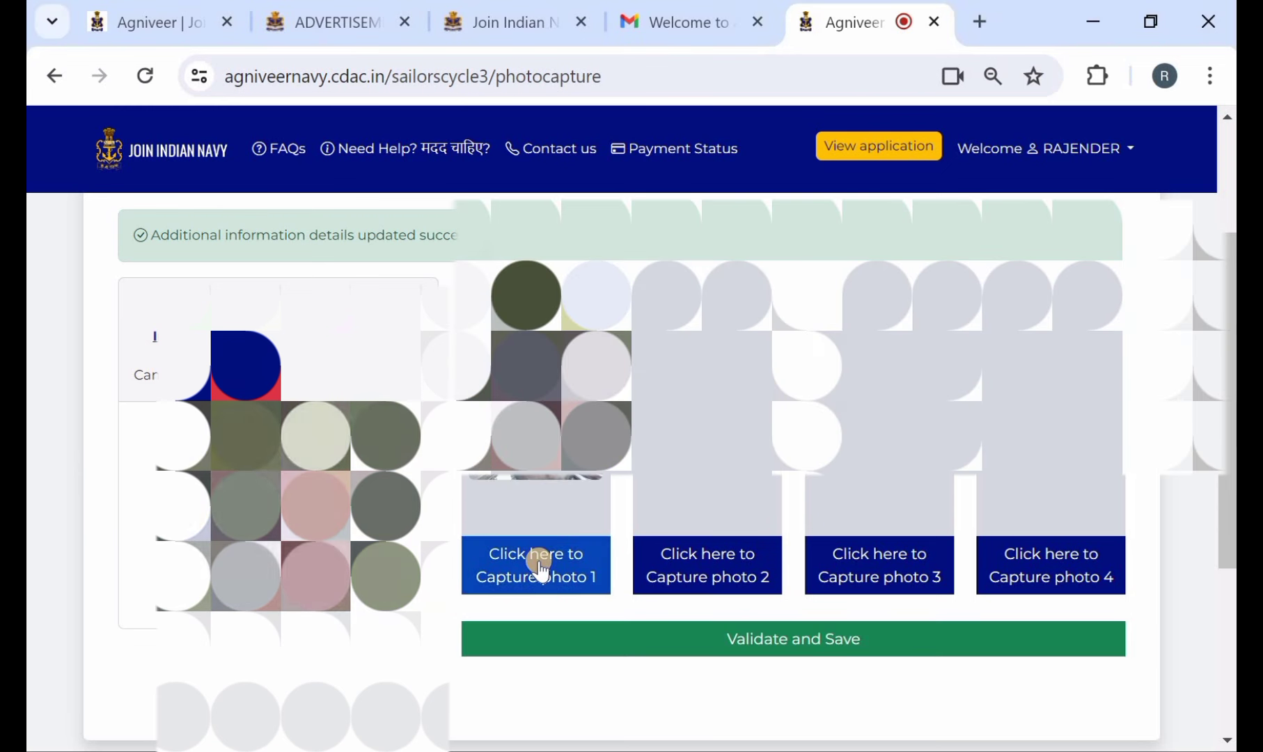
left_click(711, 576)
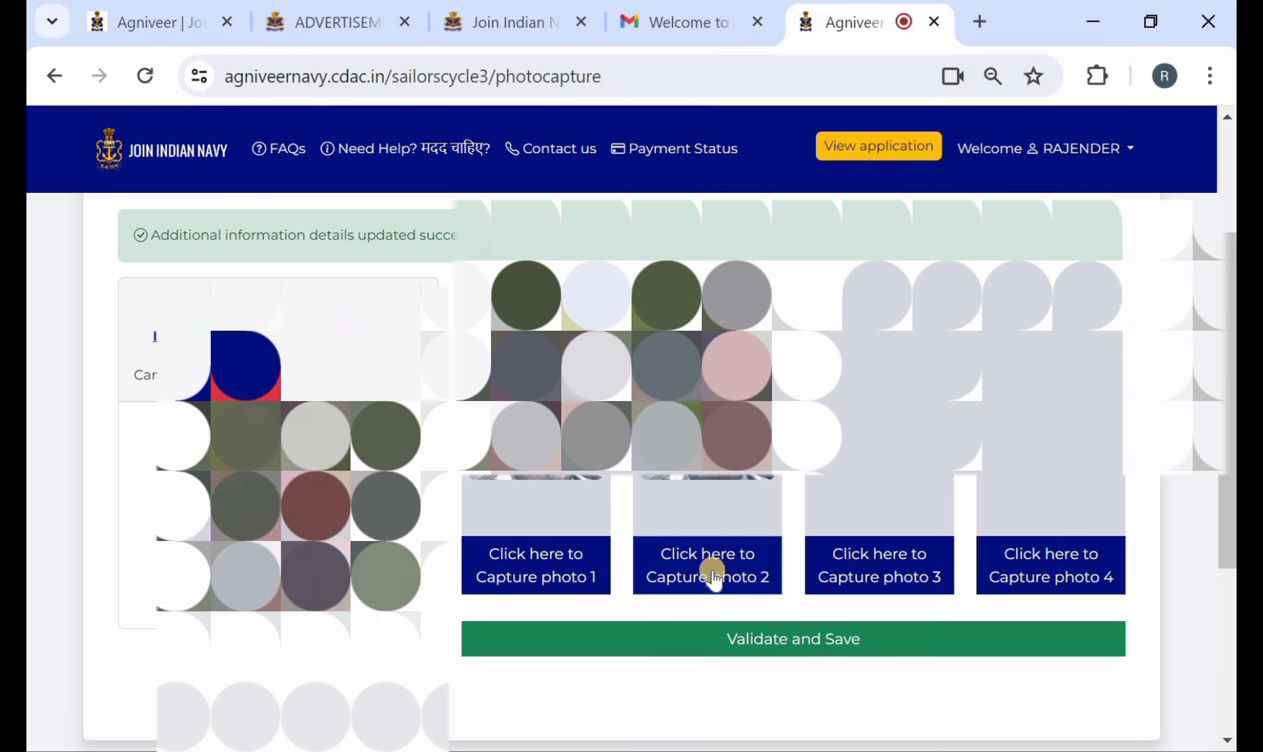
left_click(863, 556)
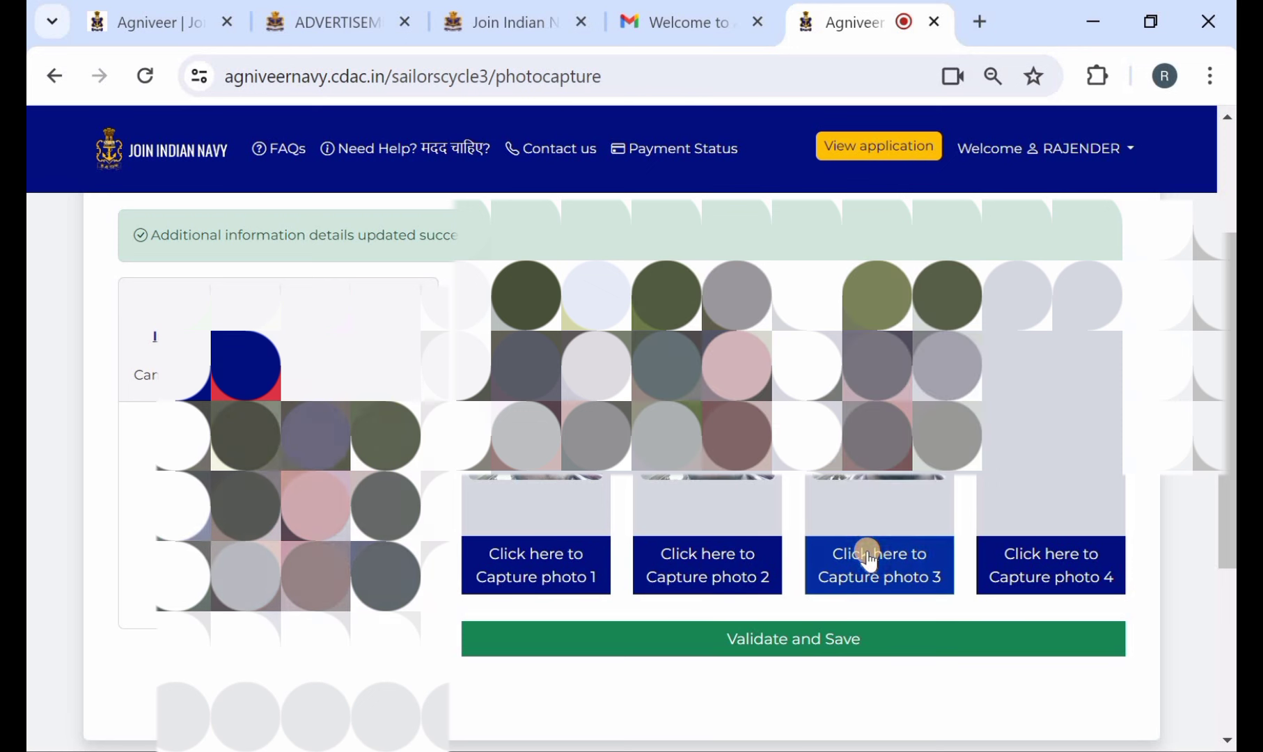
left_click(1008, 568)
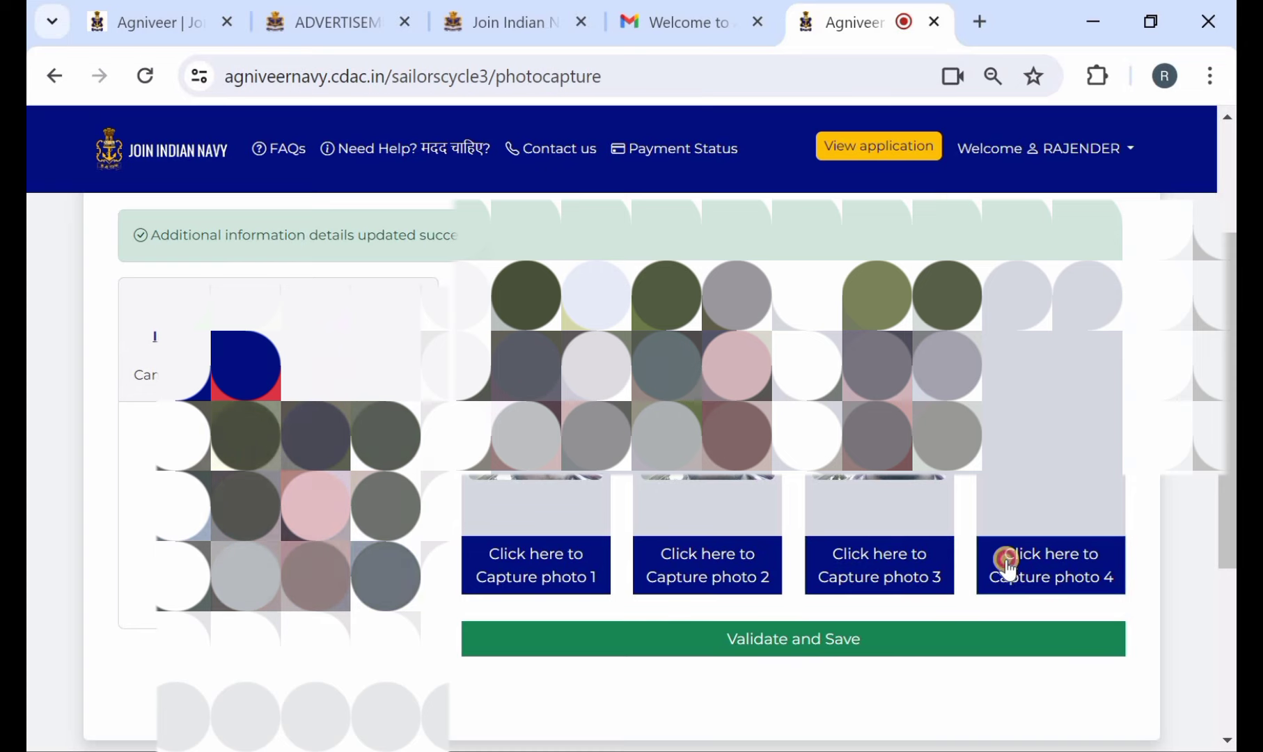
scroll(1008, 567, "up", 2)
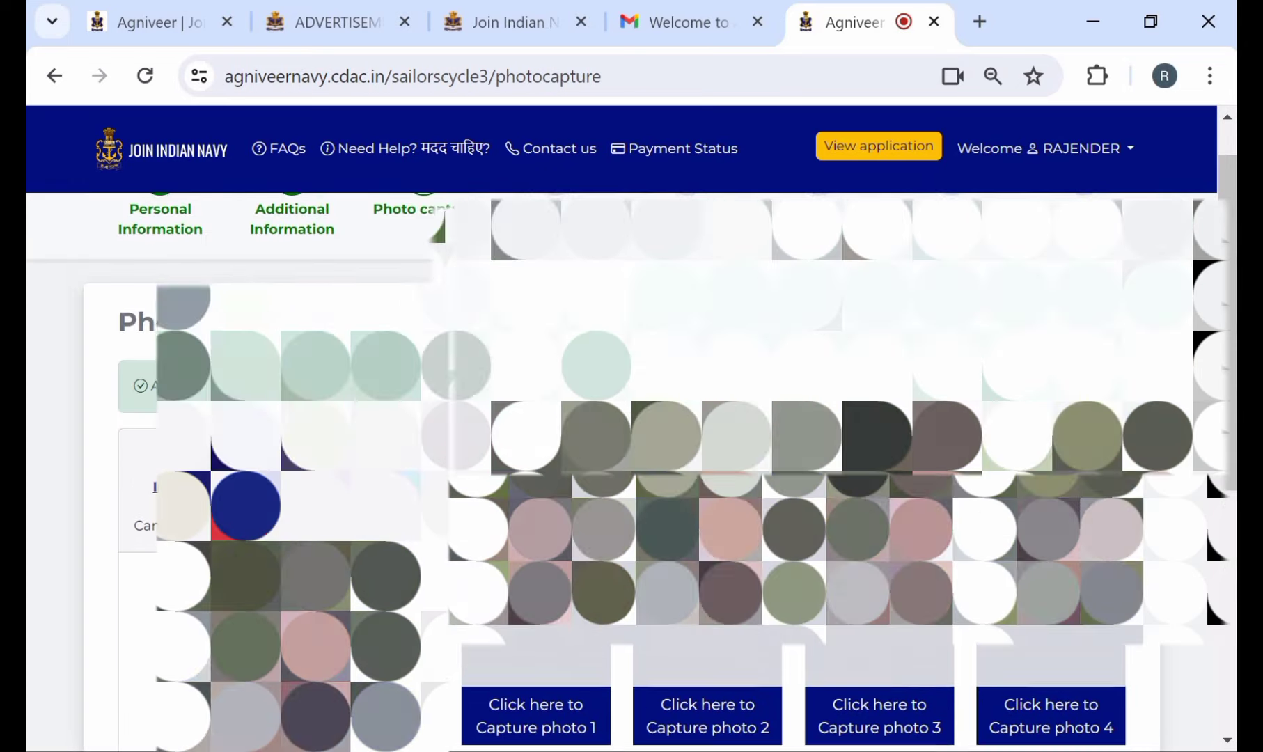
scroll(632, 473, "down", 3)
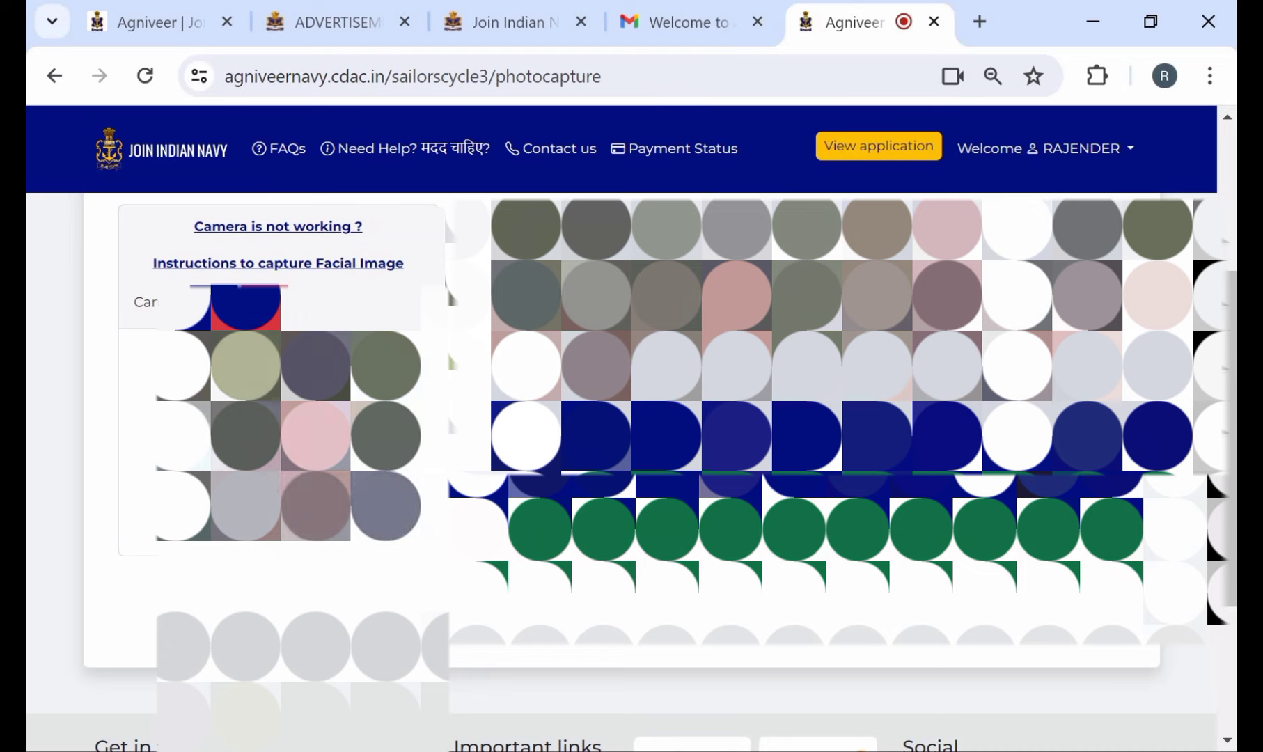
left_click(812, 566)
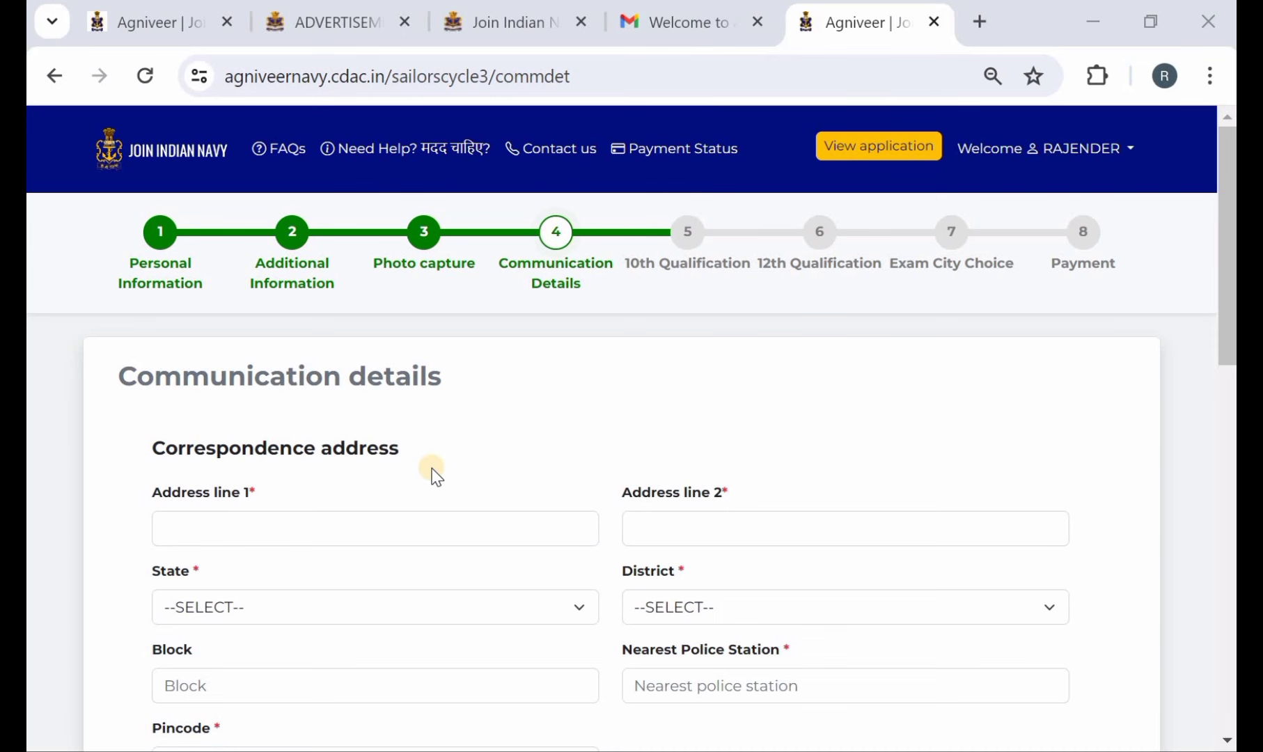
scroll(421, 472, "down", 1)
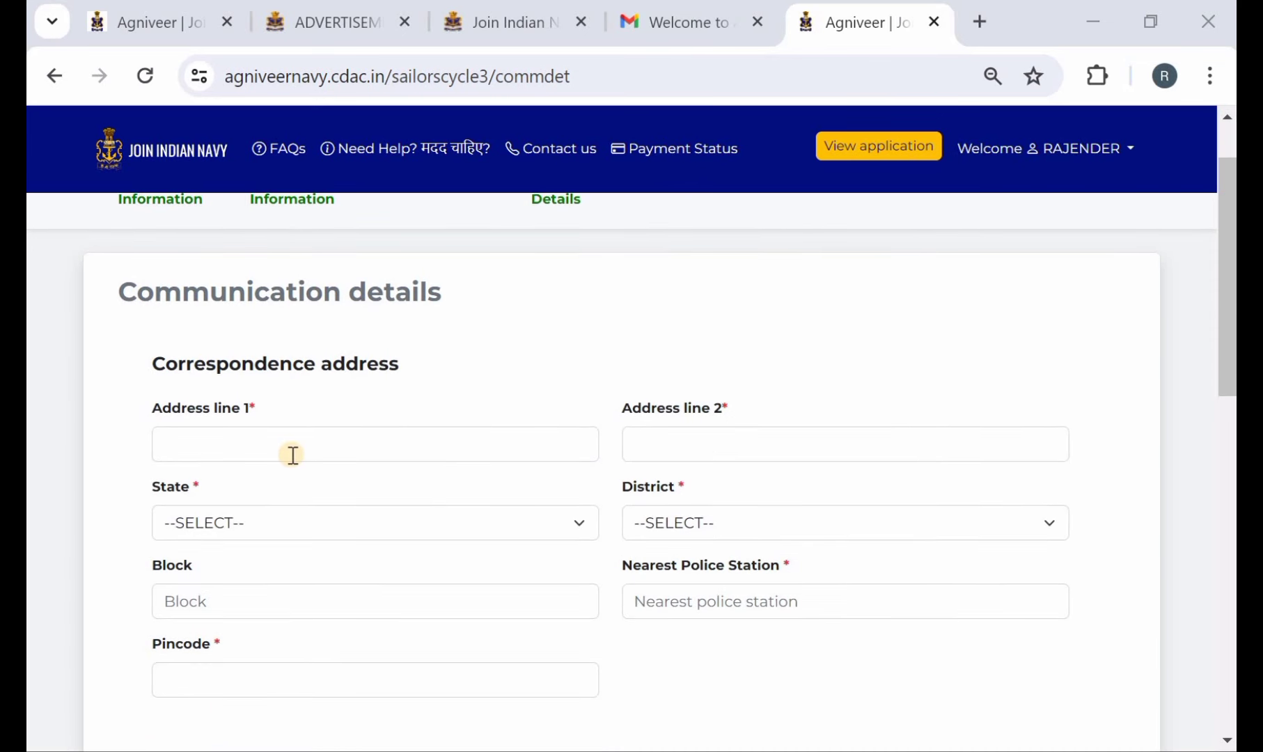
left_click(322, 455)
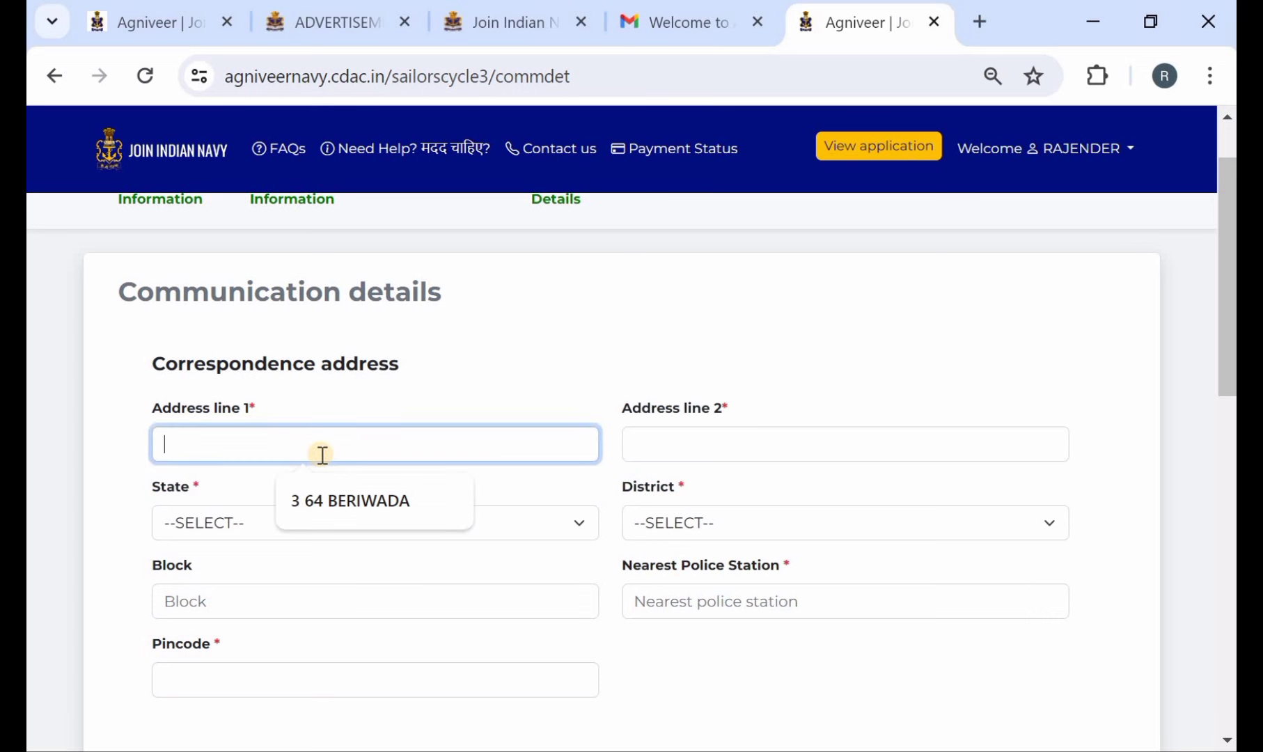
type("3 748 ")
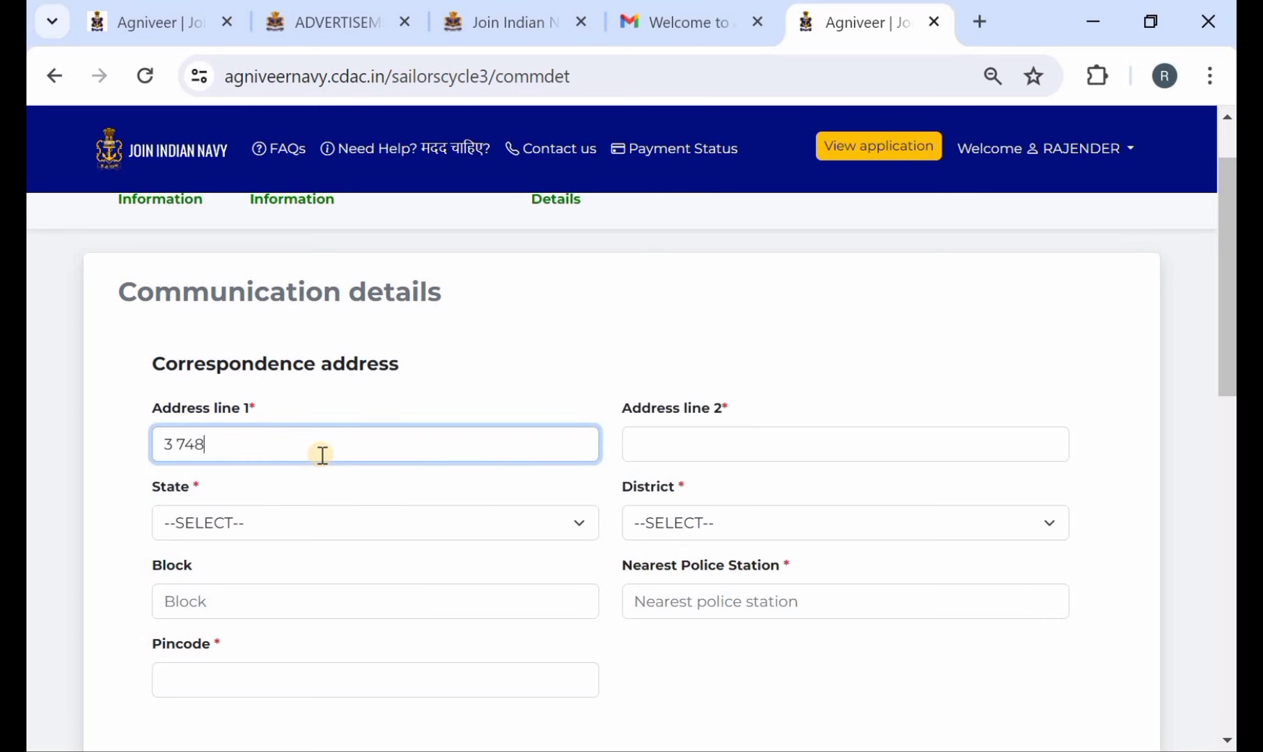
type("BERIWDA KEAMUDRAM")
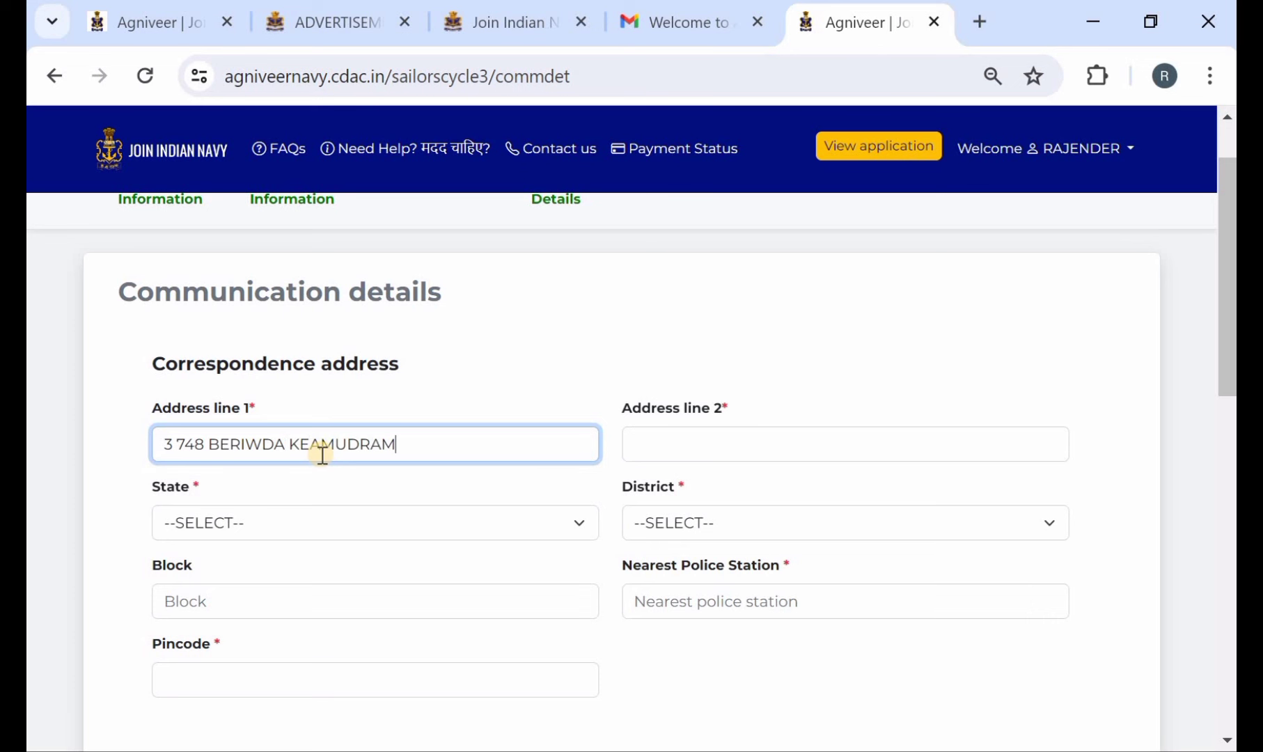
left_click(696, 446)
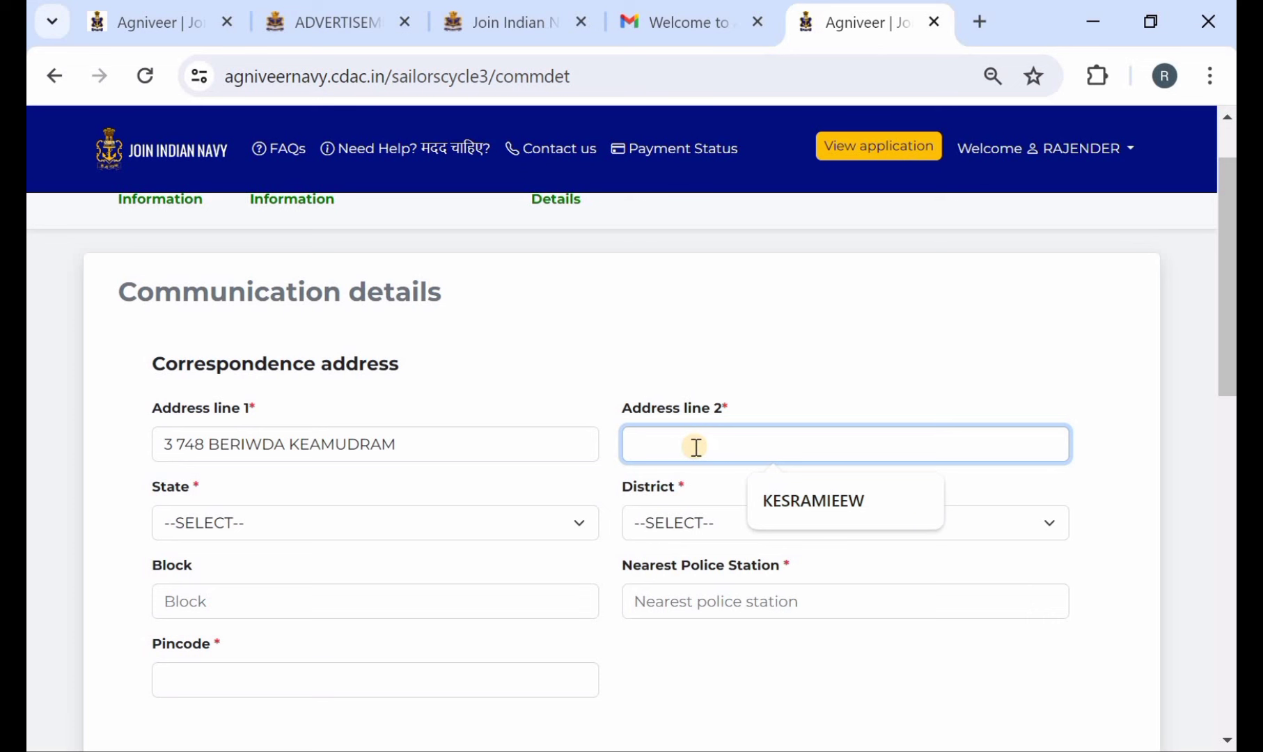
left_click(813, 486)
Set the correspondence state to TELANGANA and choose its district
left_click(318, 525)
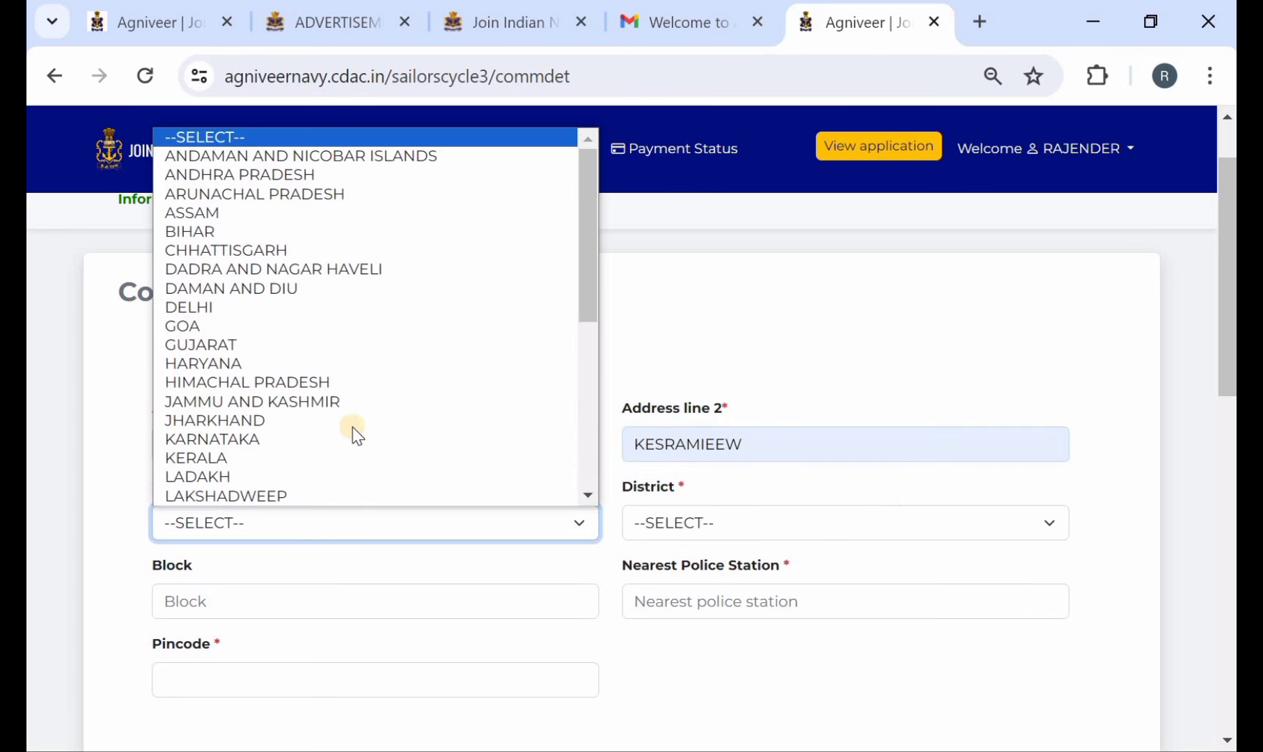
scroll(355, 434, "down", 5)
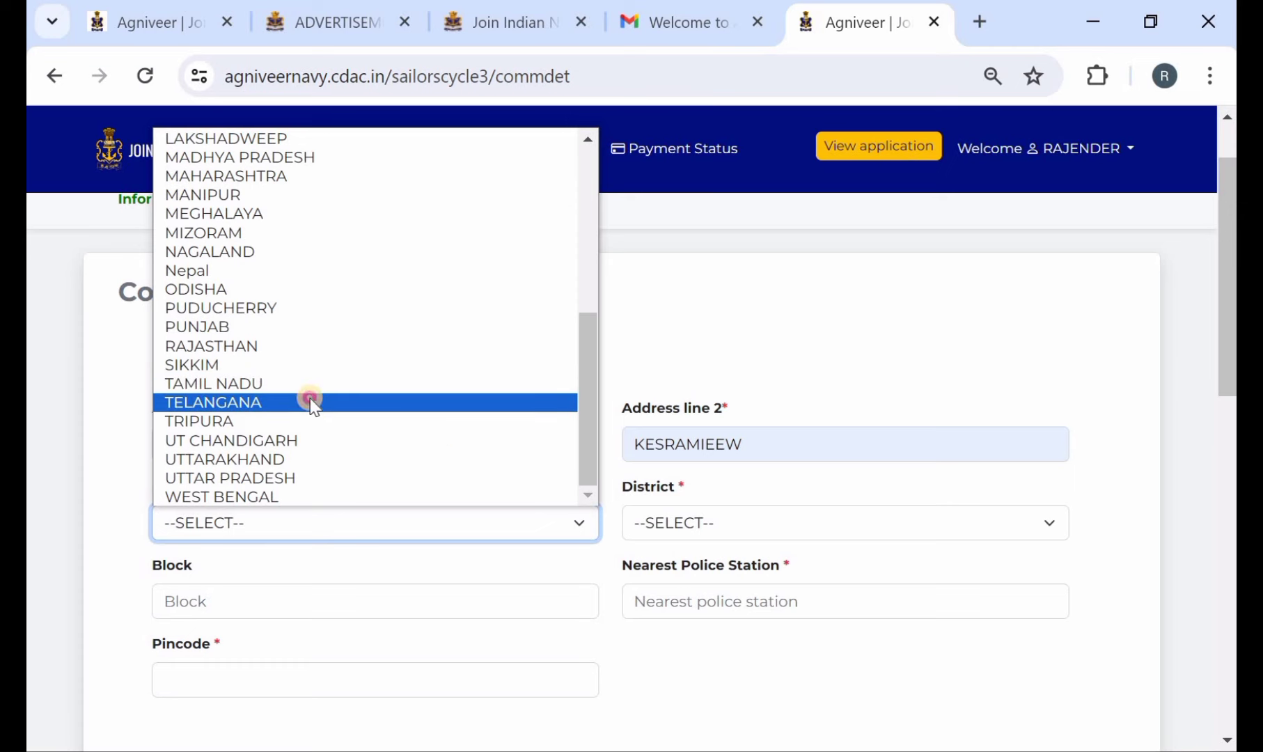
left_click(311, 403)
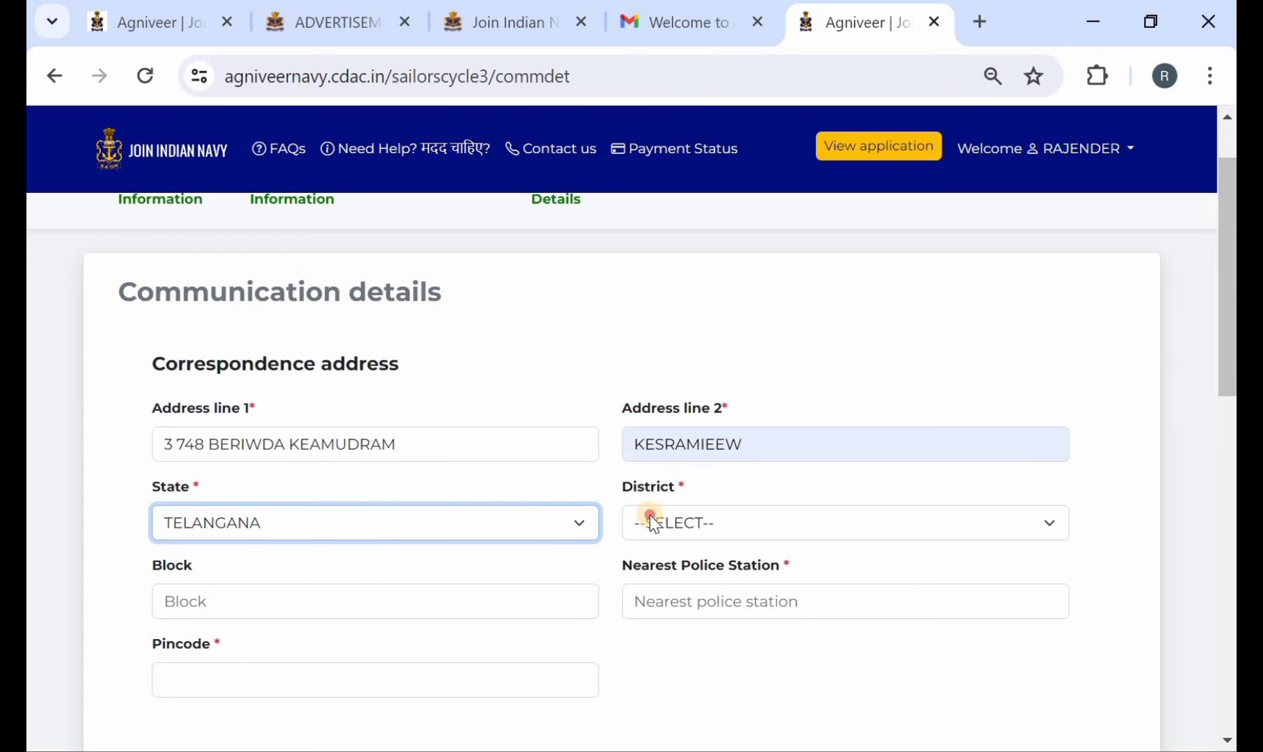
left_click(651, 519)
scroll(673, 432, "down", 3)
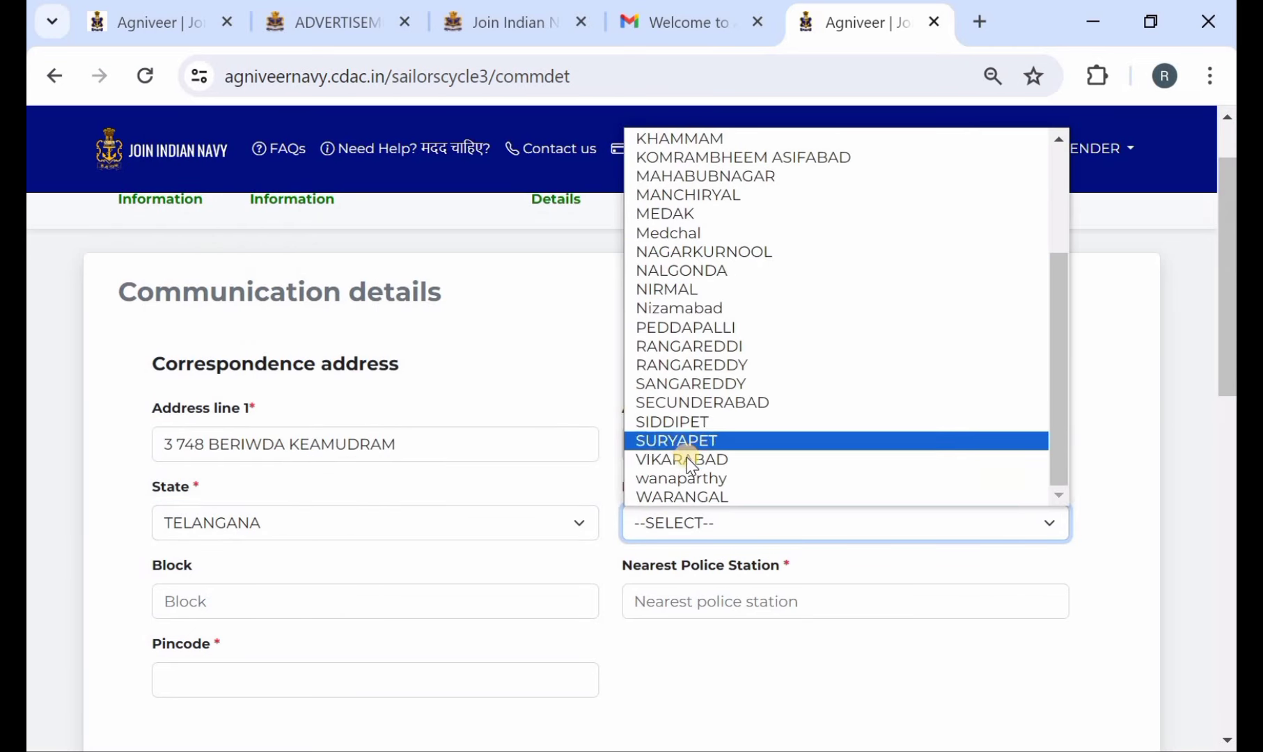
left_click(721, 496)
scroll(432, 545, "down", 1)
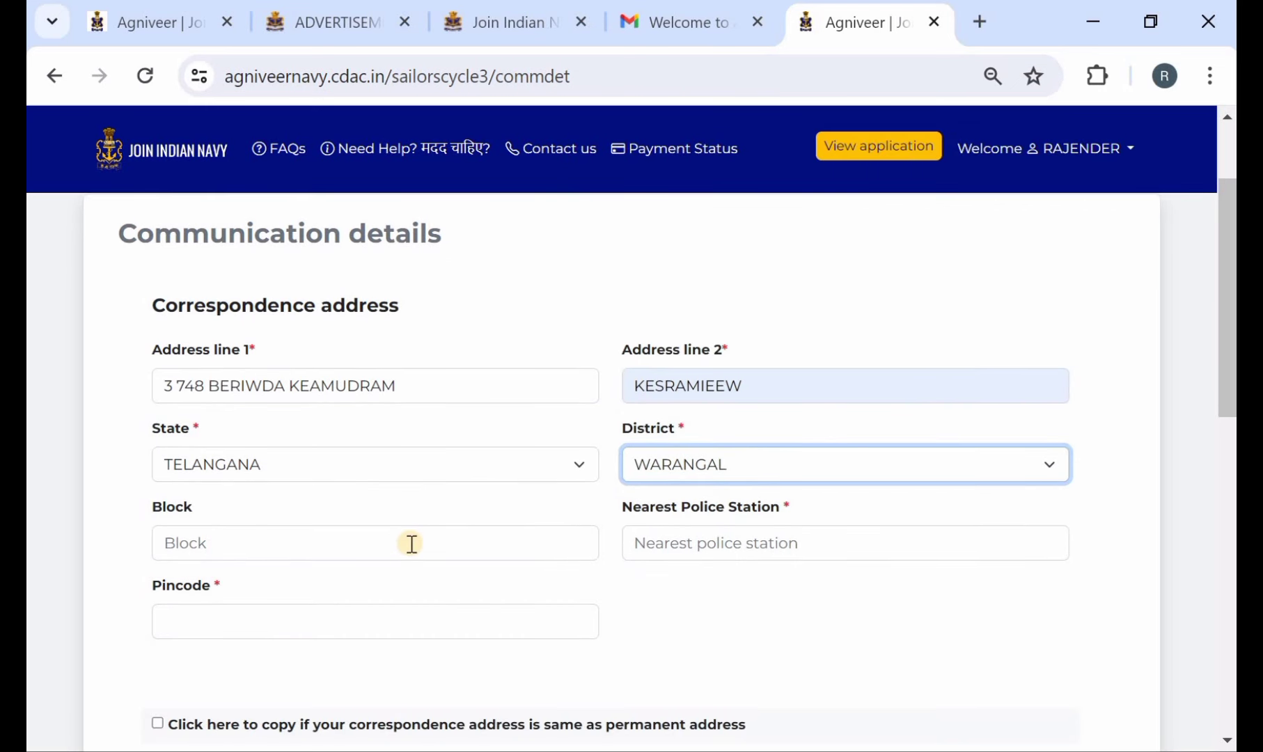
Accept the suggested police station and enter pincode 506101
left_click(750, 545)
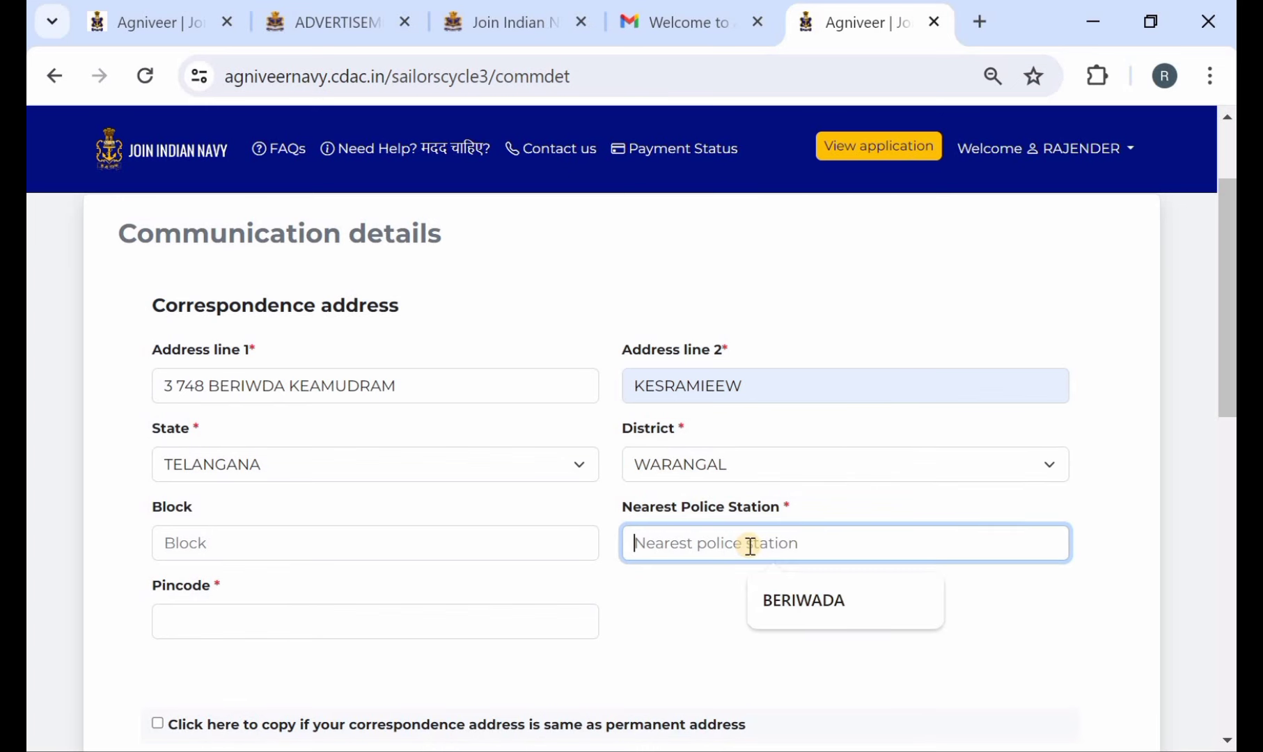
left_click(778, 596)
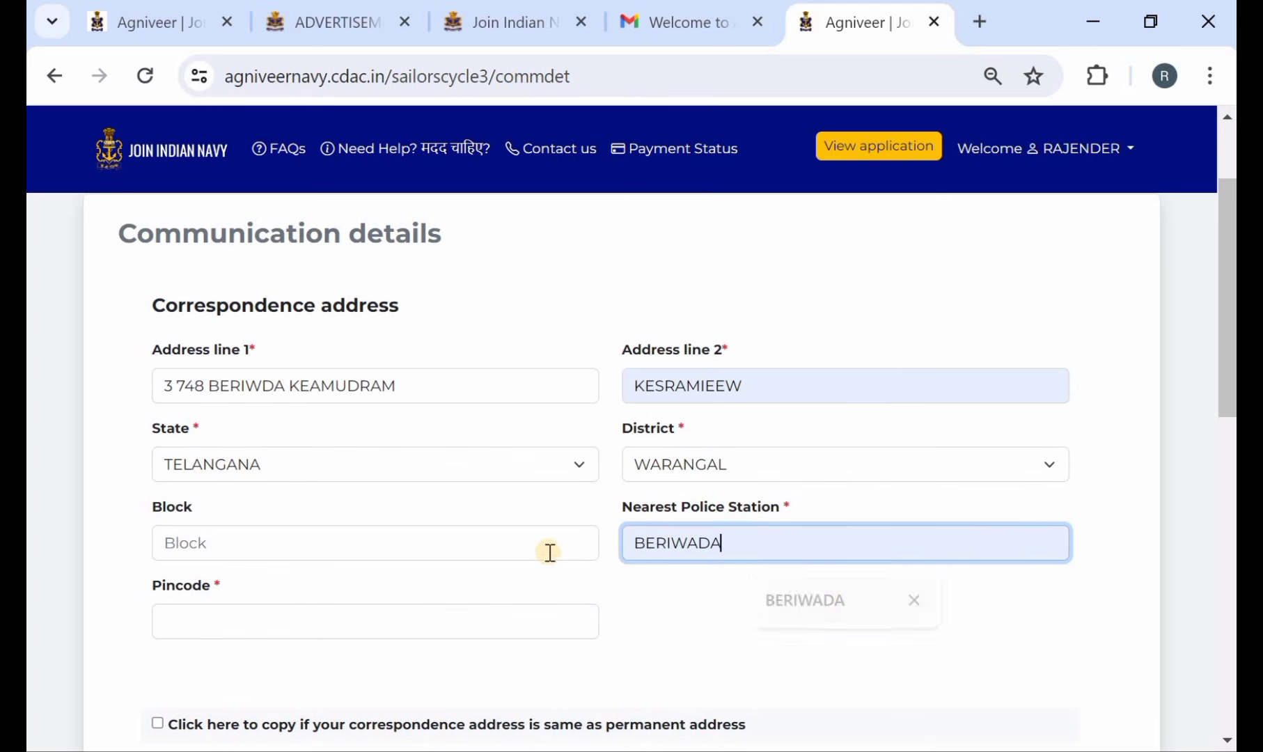
scroll(416, 557, "down", 1)
left_click(358, 590)
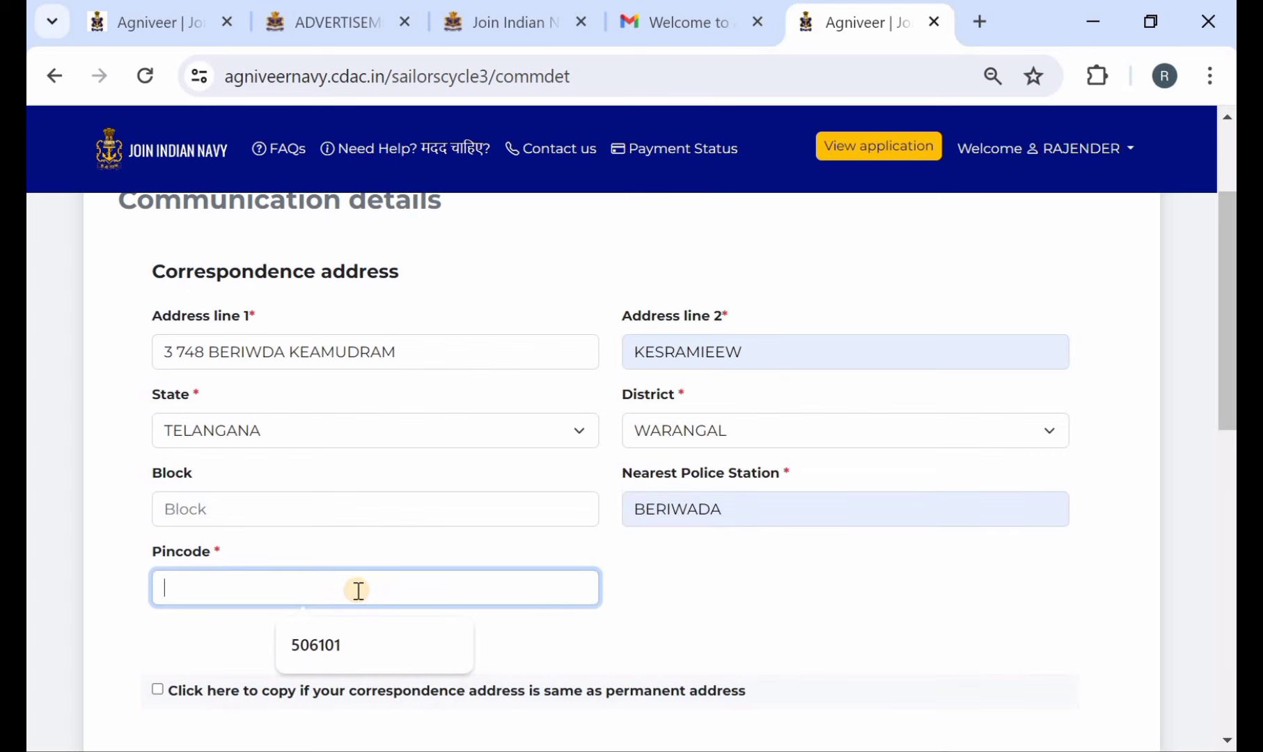
type("506101")
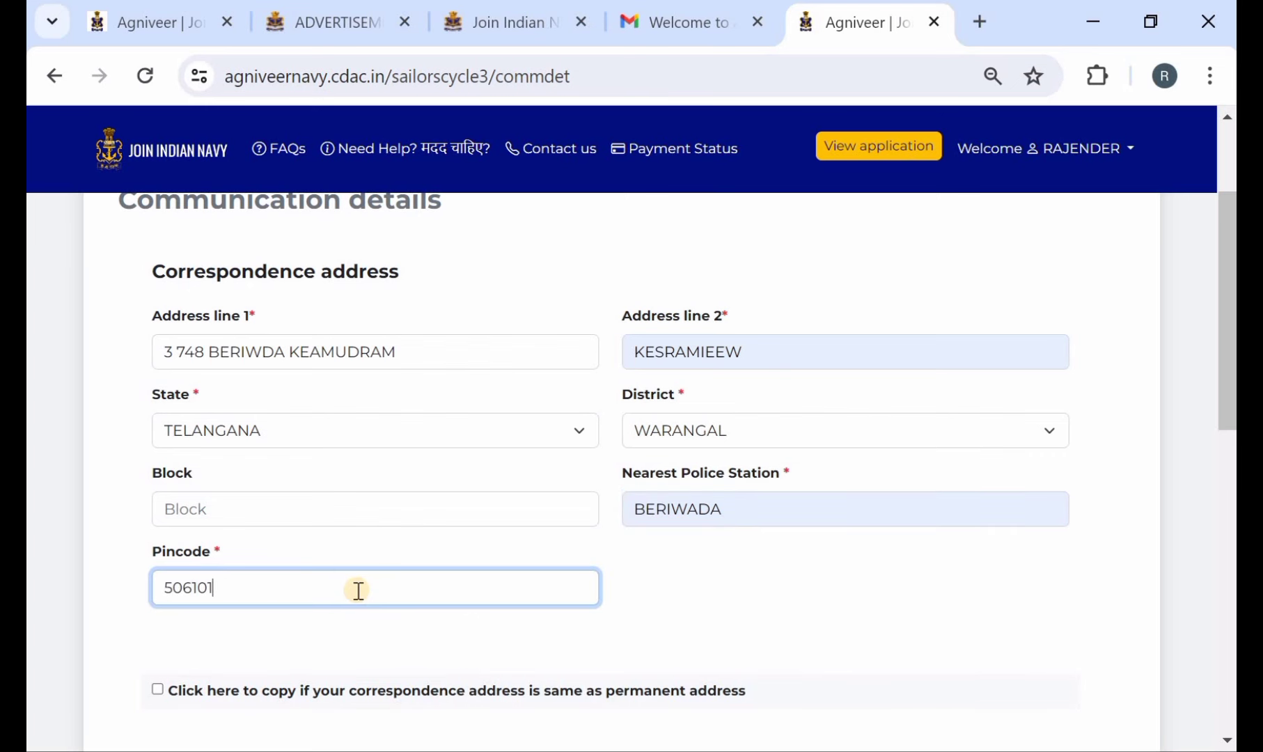
scroll(359, 590, "down", 2)
scroll(358, 590, "up", 3)
scroll(358, 590, "down", 3)
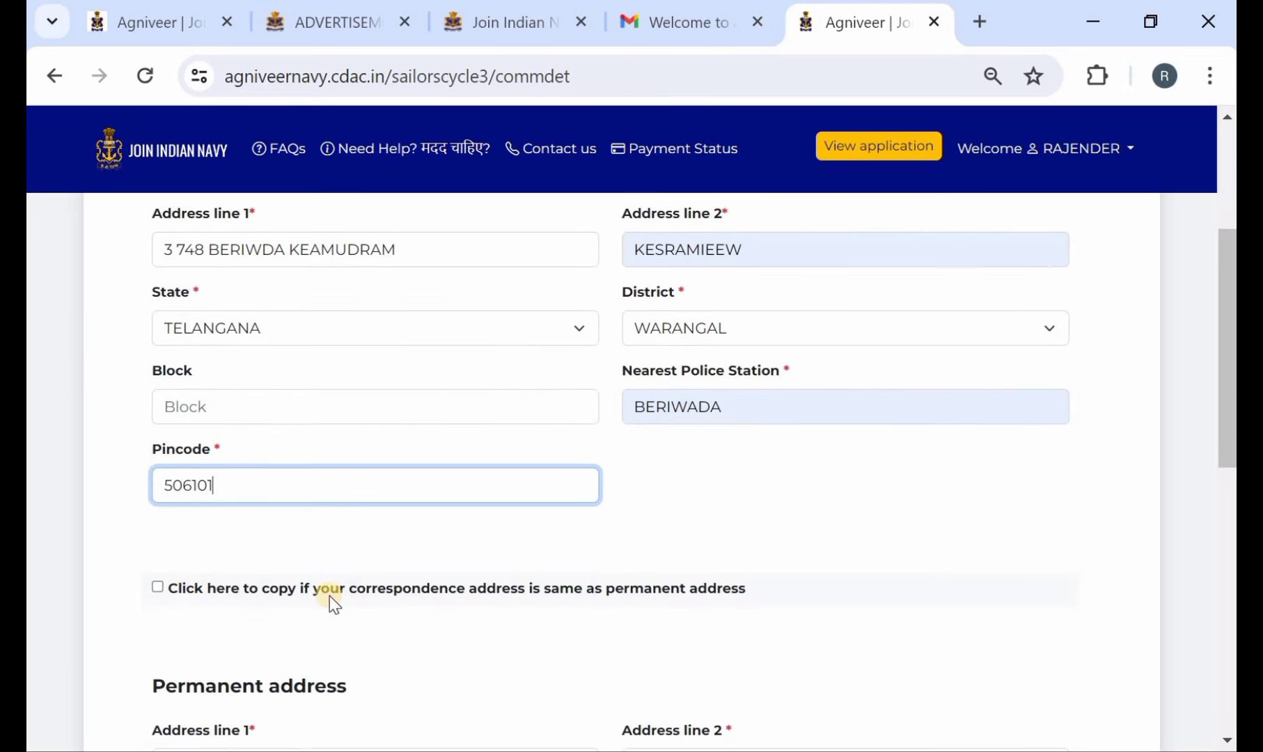
Copy the correspondence address as permanent address, then save and confirm
left_click(159, 590)
scroll(240, 564, "down", 2)
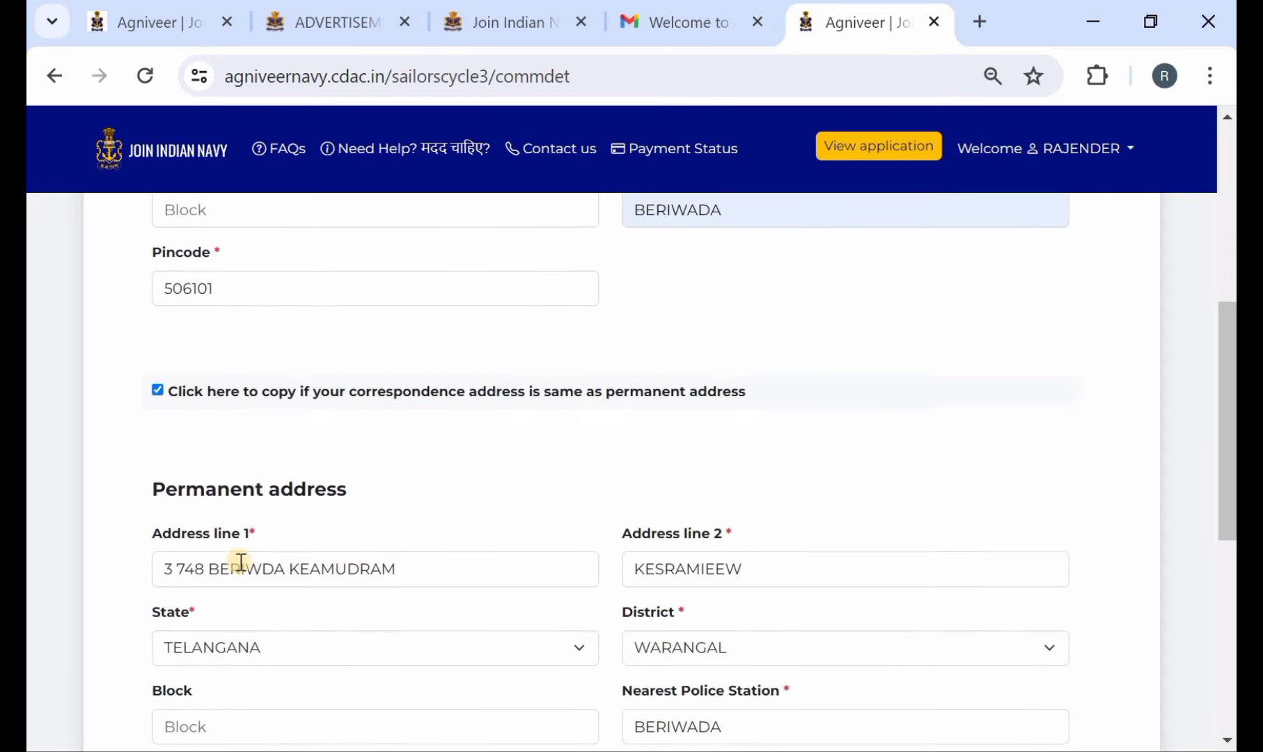
scroll(309, 557, "down", 1)
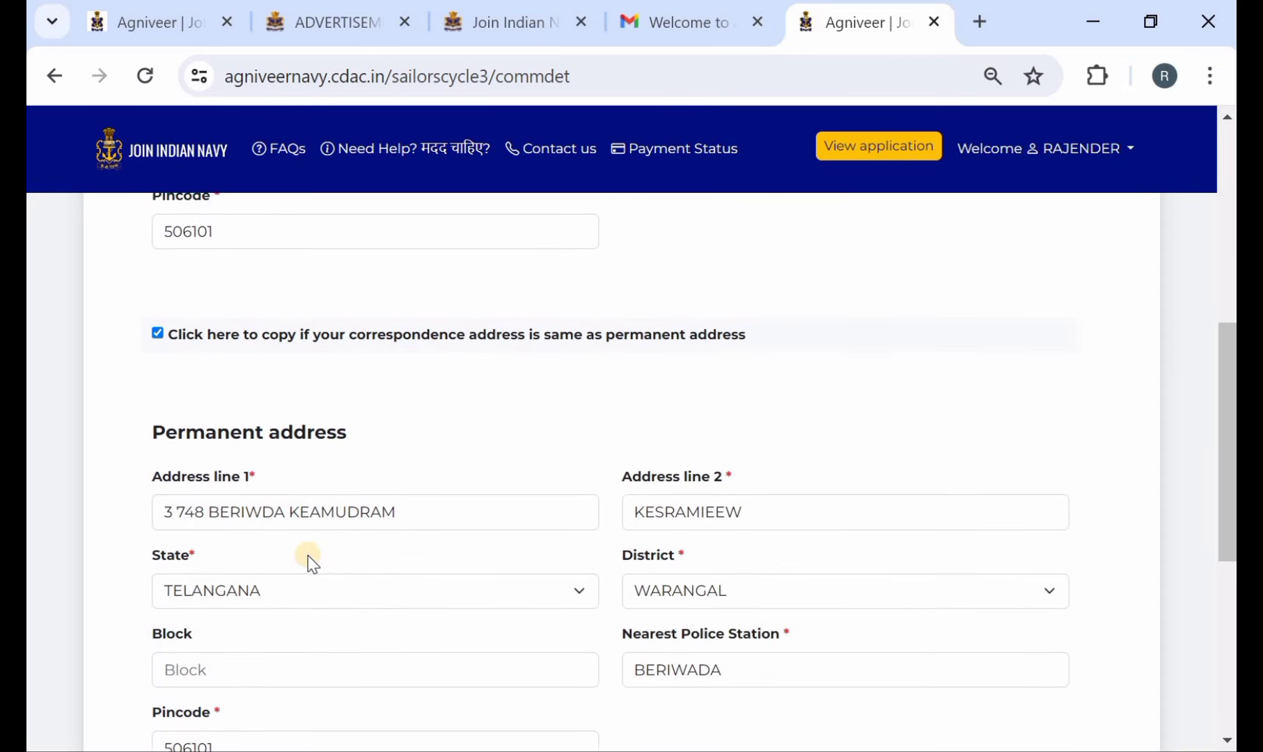
scroll(309, 557, "up", 2)
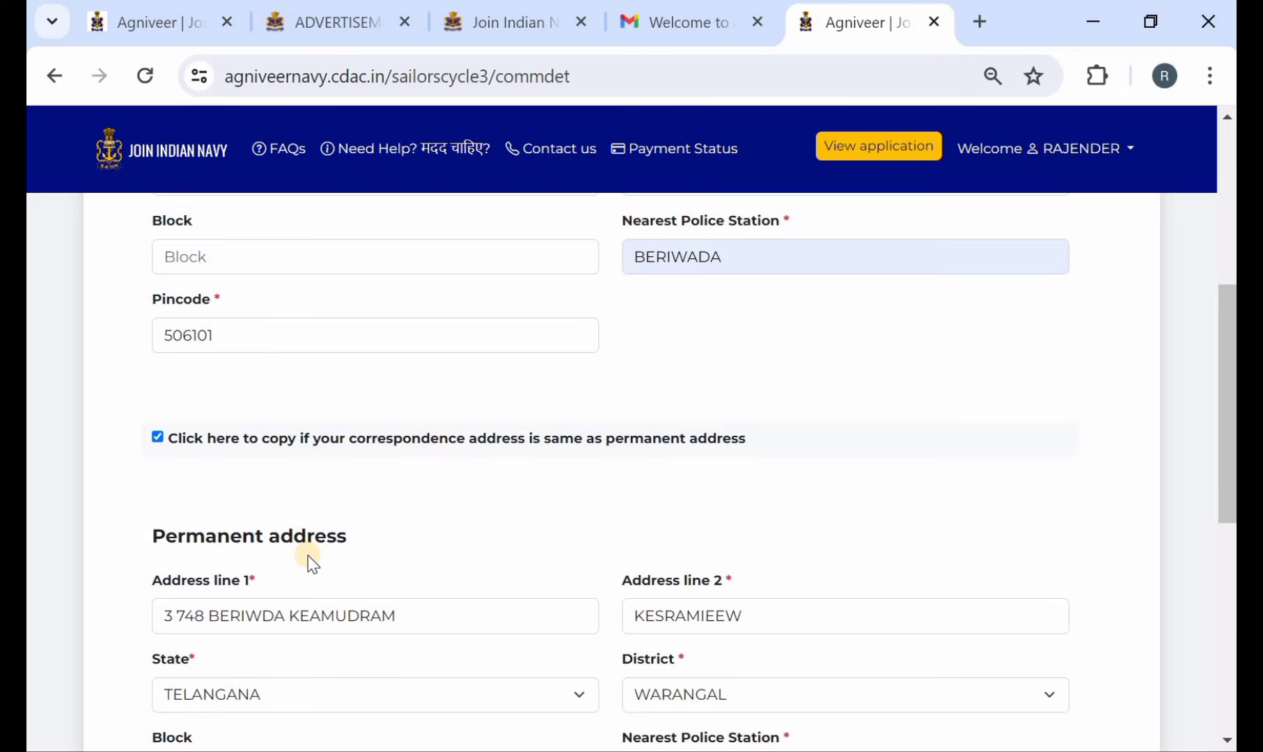
scroll(274, 572, "down", 1)
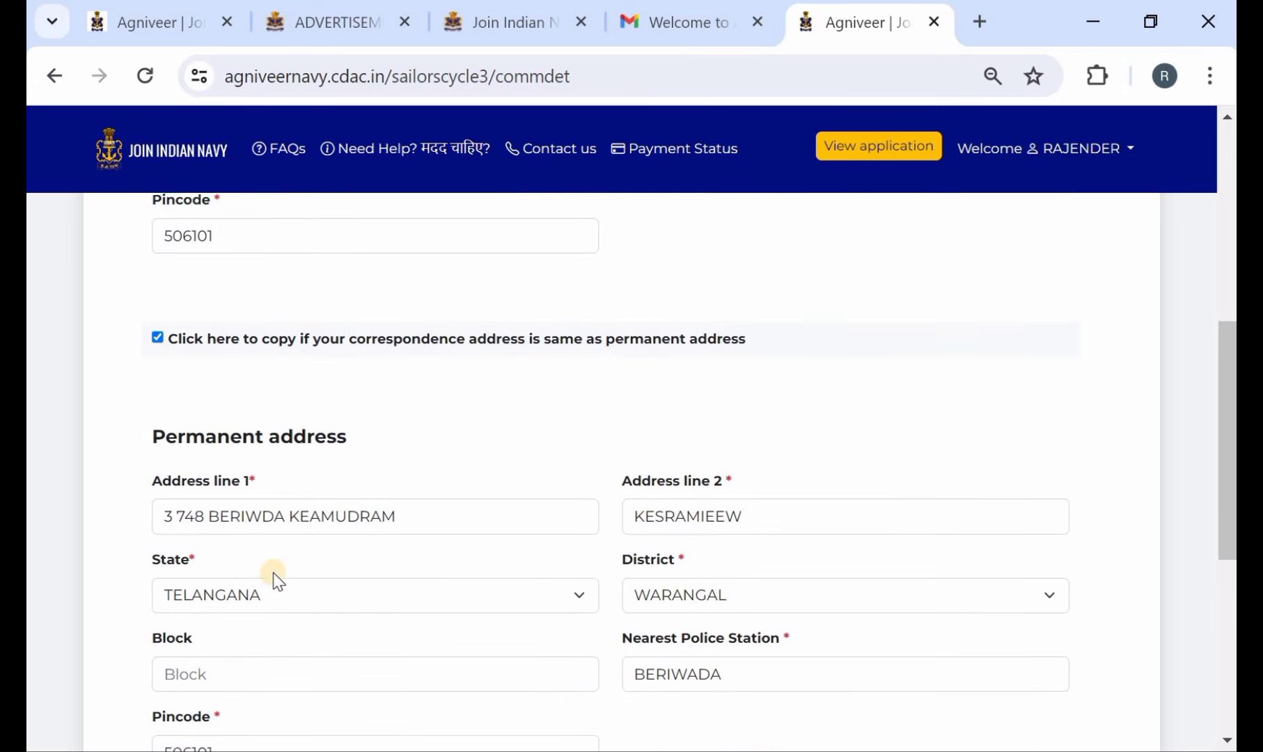
scroll(274, 572, "up", 5)
scroll(273, 572, "down", 10)
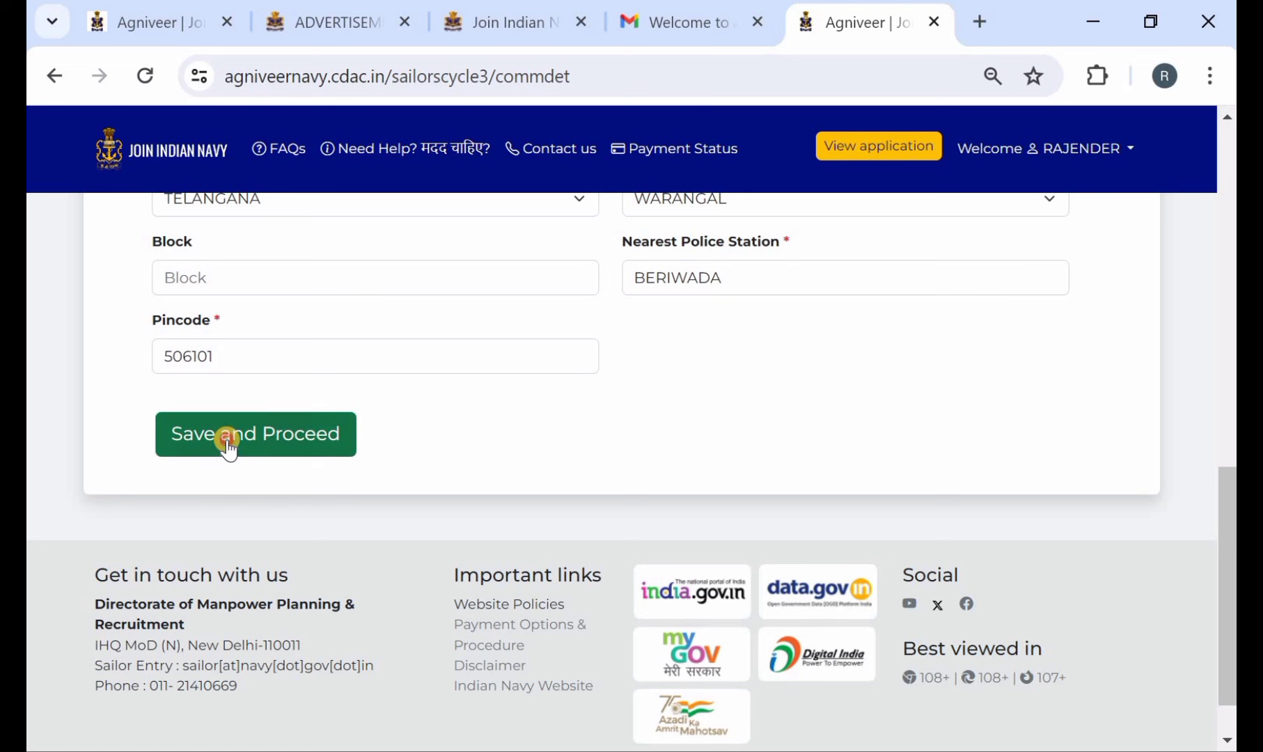
left_click(228, 444)
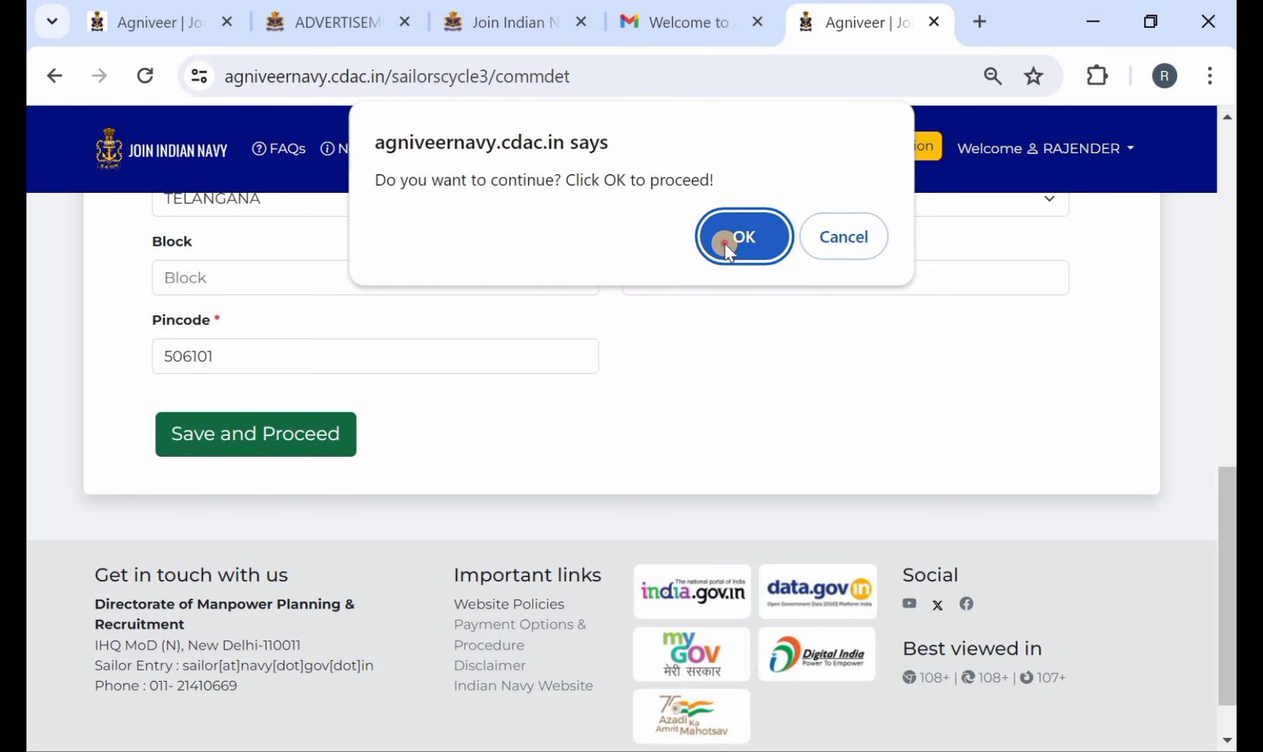
left_click(725, 244)
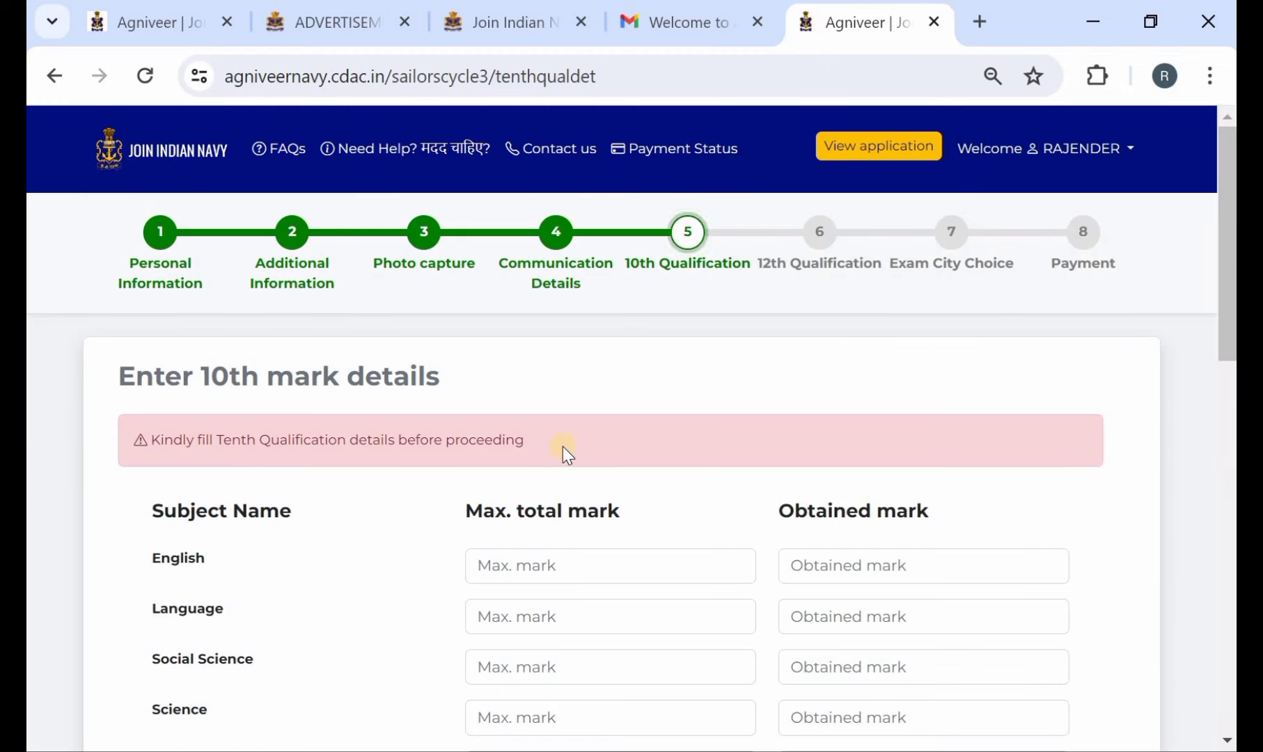
Enter 10th English and Social Science marks, each out of 100
scroll(563, 446, "down", 2)
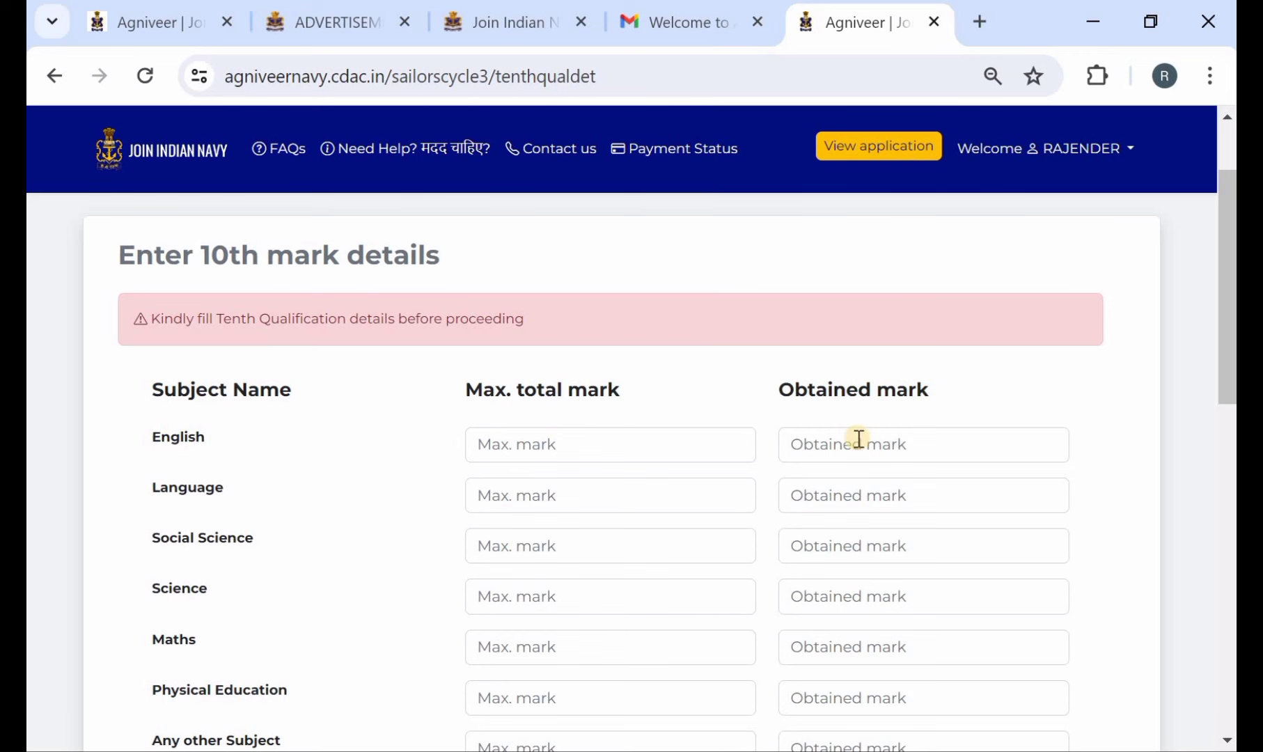
left_click(552, 450)
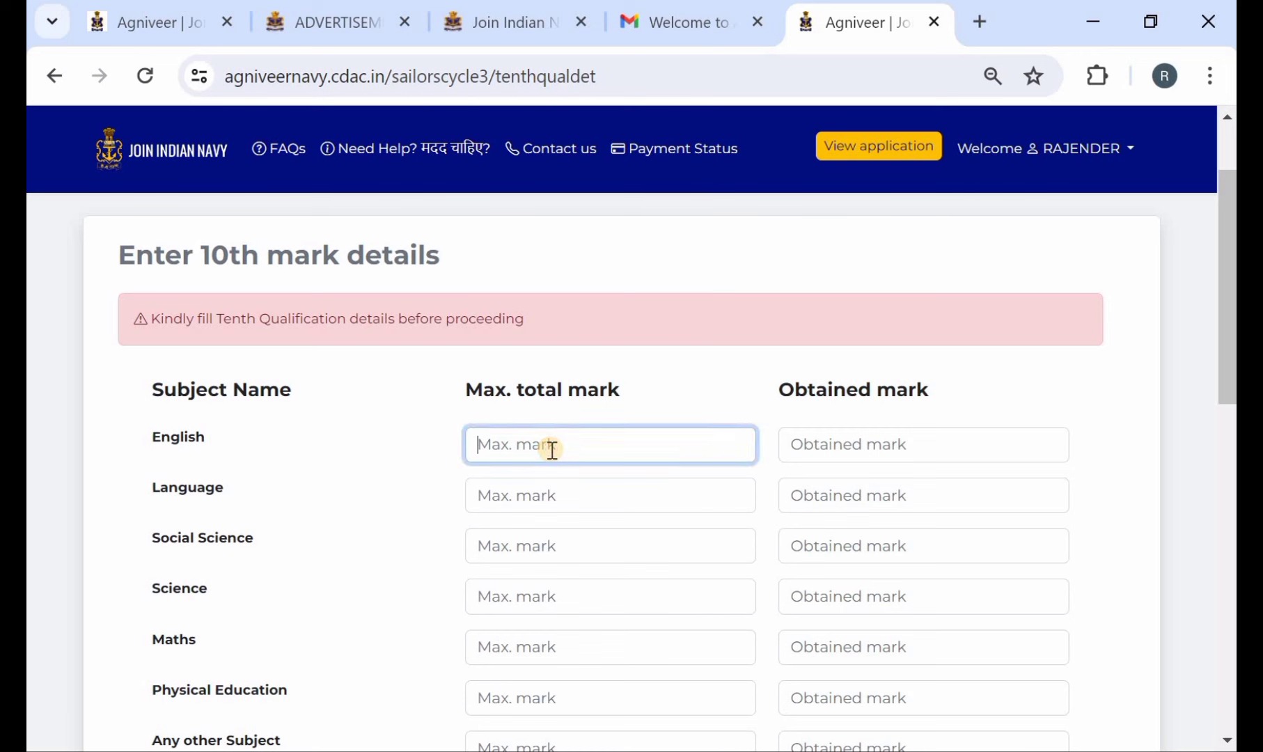
type("100")
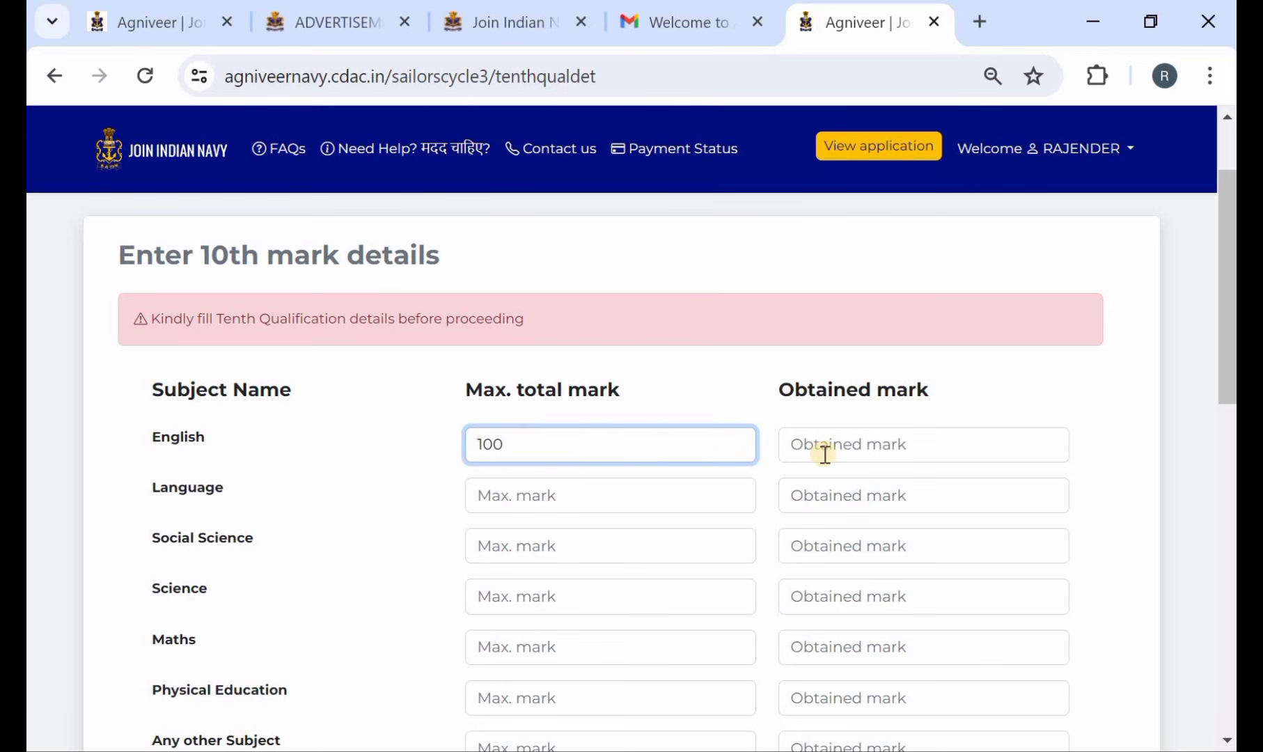
left_click(825, 454)
type("76")
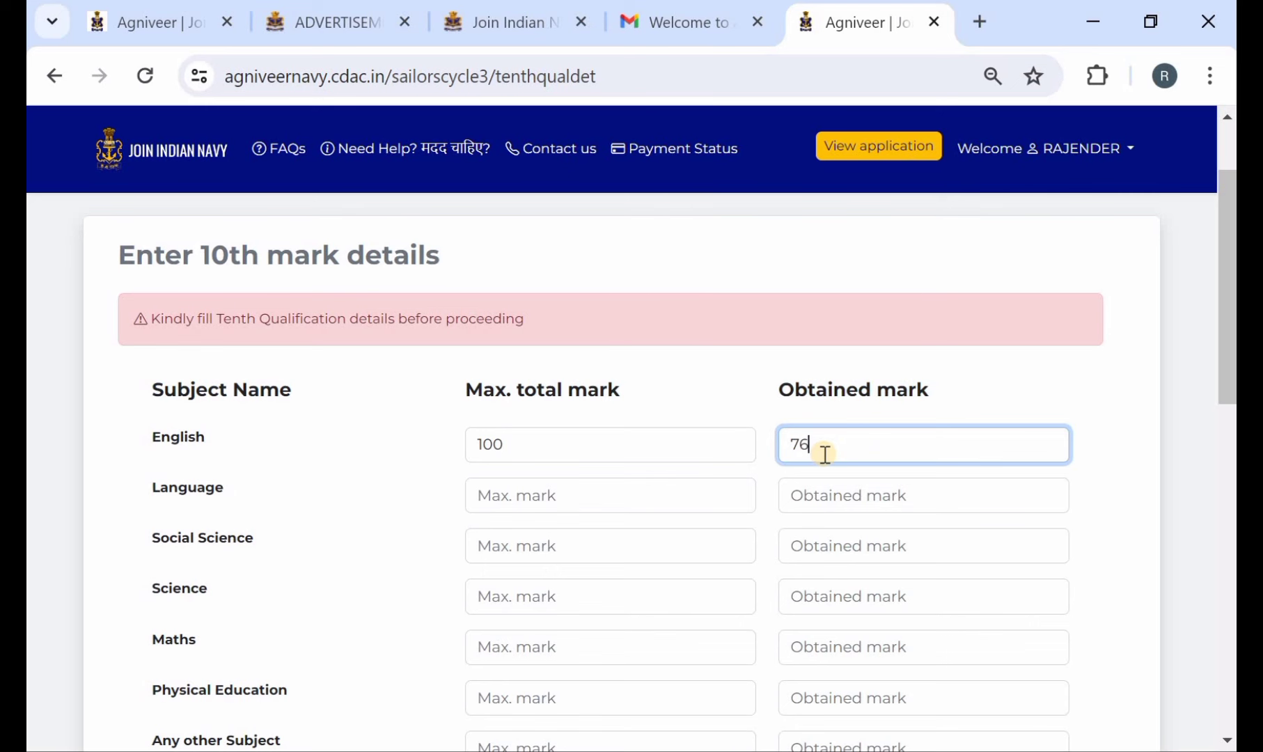
scroll(569, 499, "down", 1)
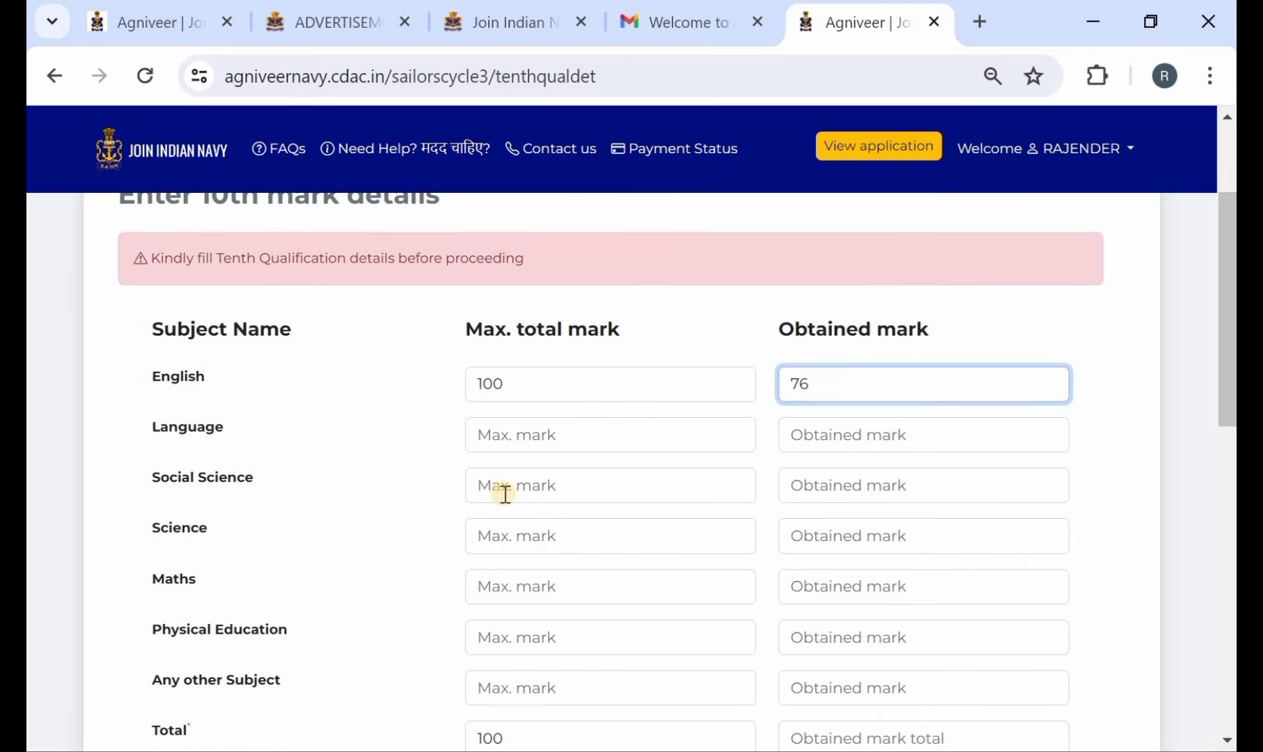
left_click(522, 487)
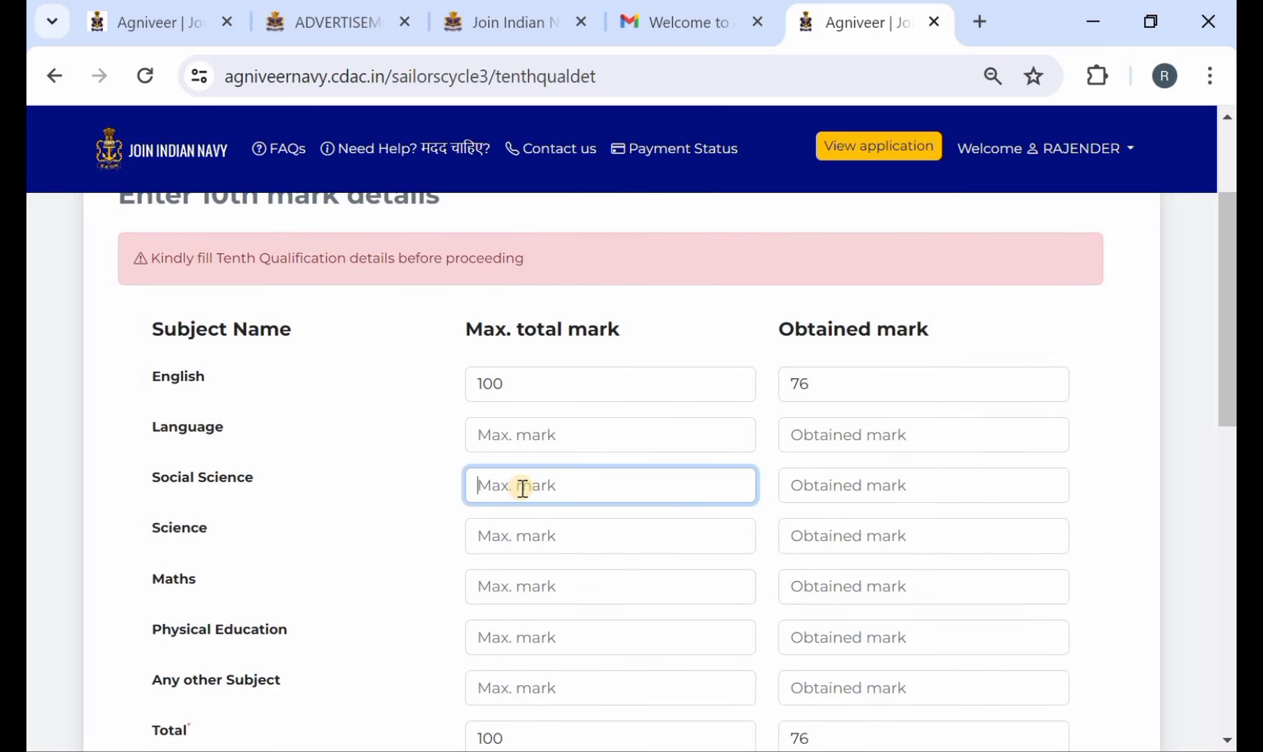
type("100")
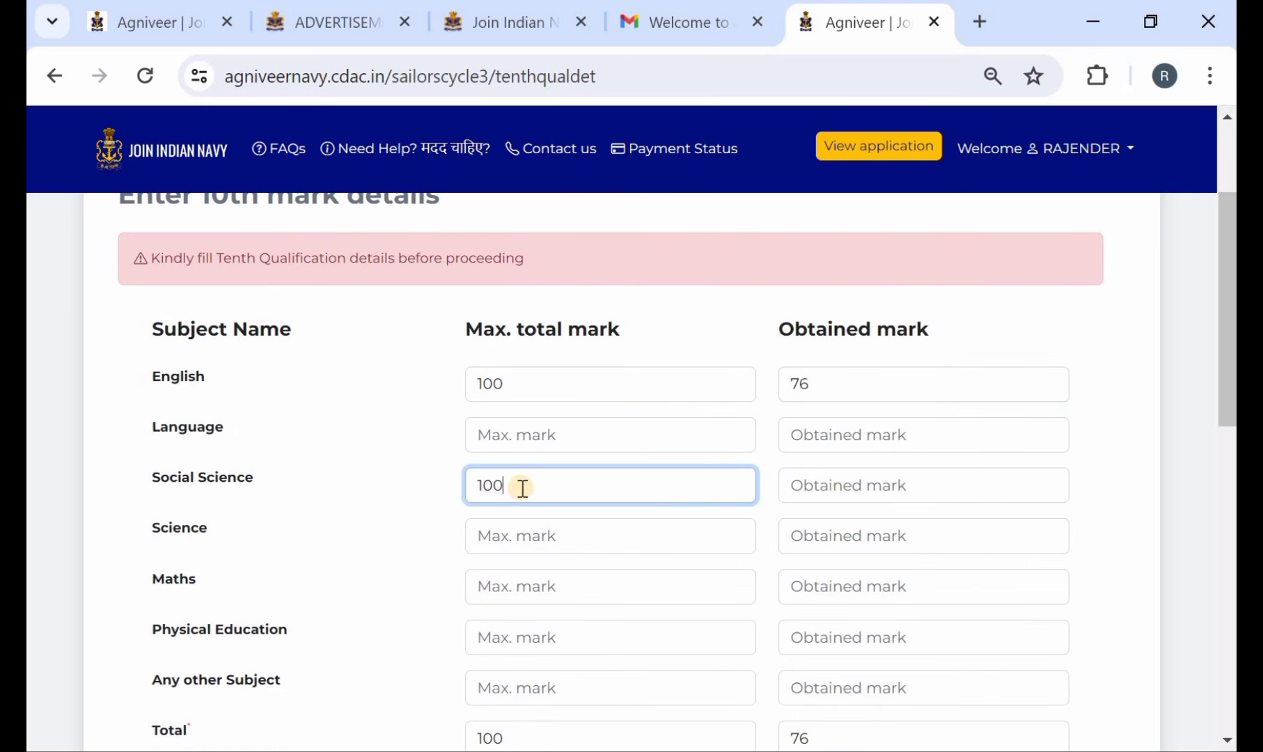
left_click(874, 480)
type("78")
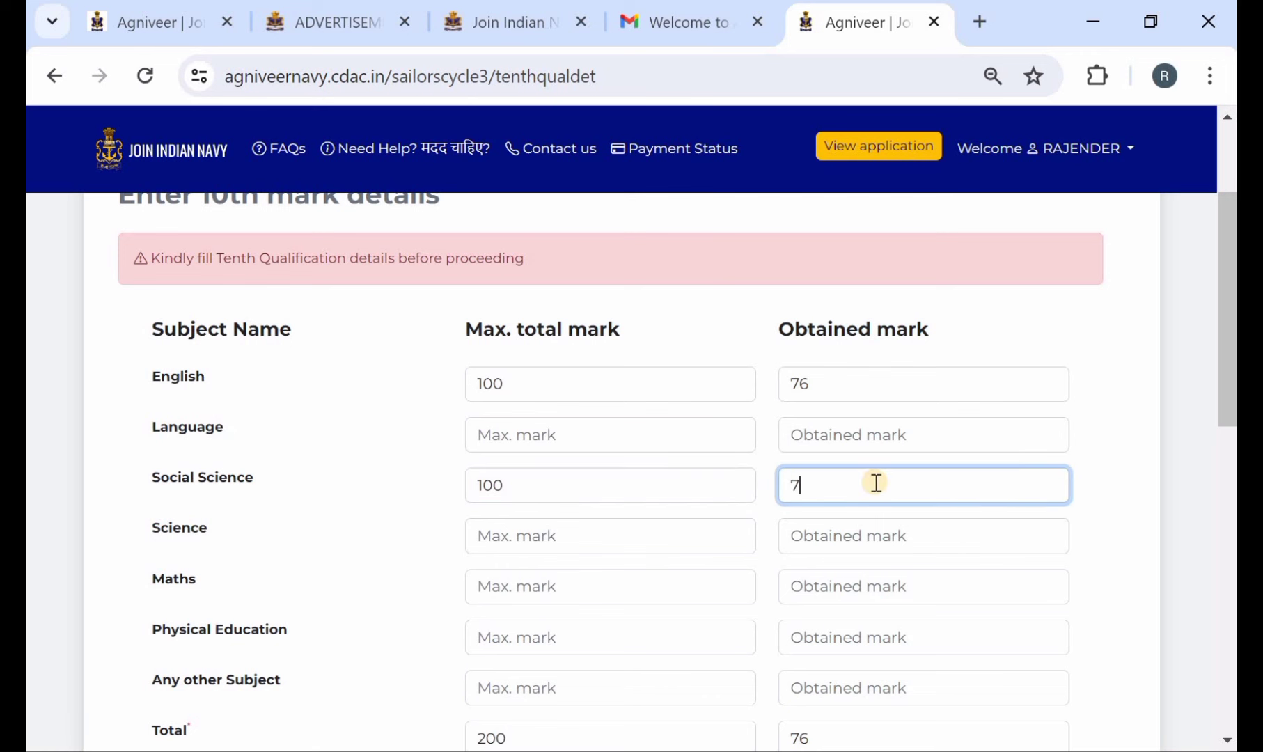
Enter 10th Science 65/100 and Maths marks out of 100
left_click(644, 549)
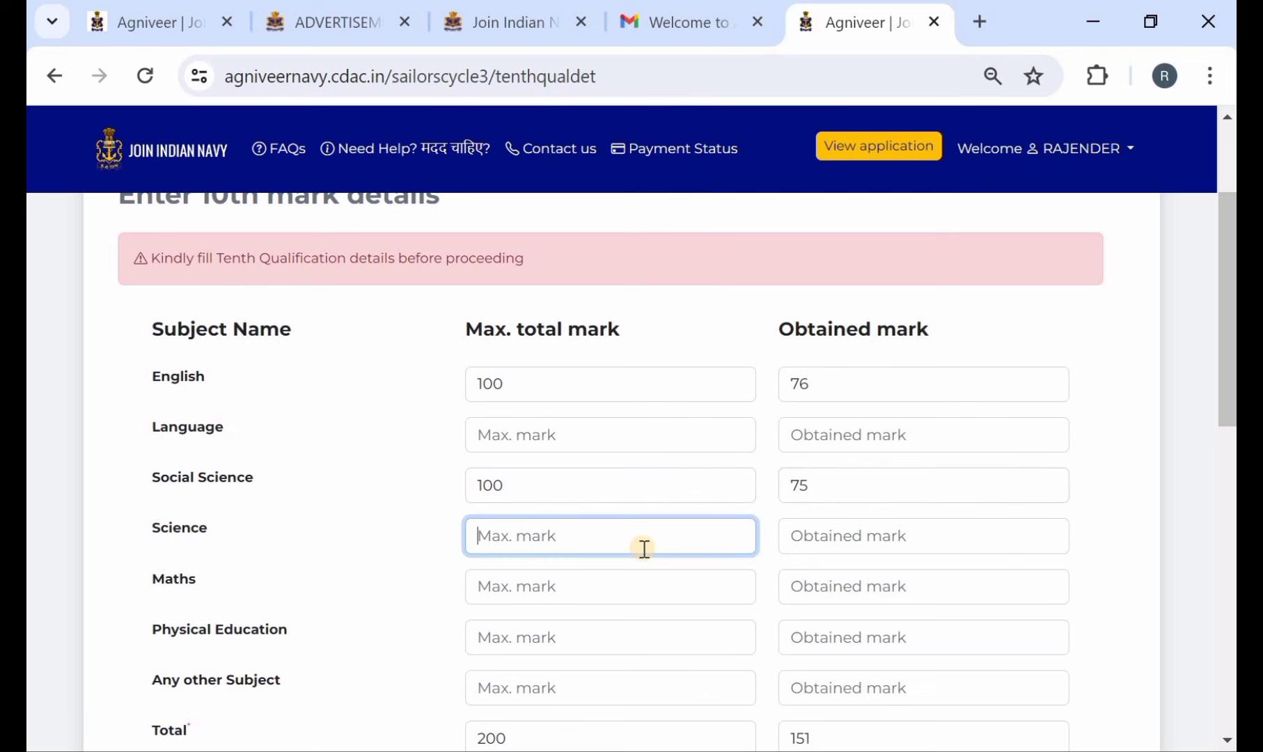
type("100")
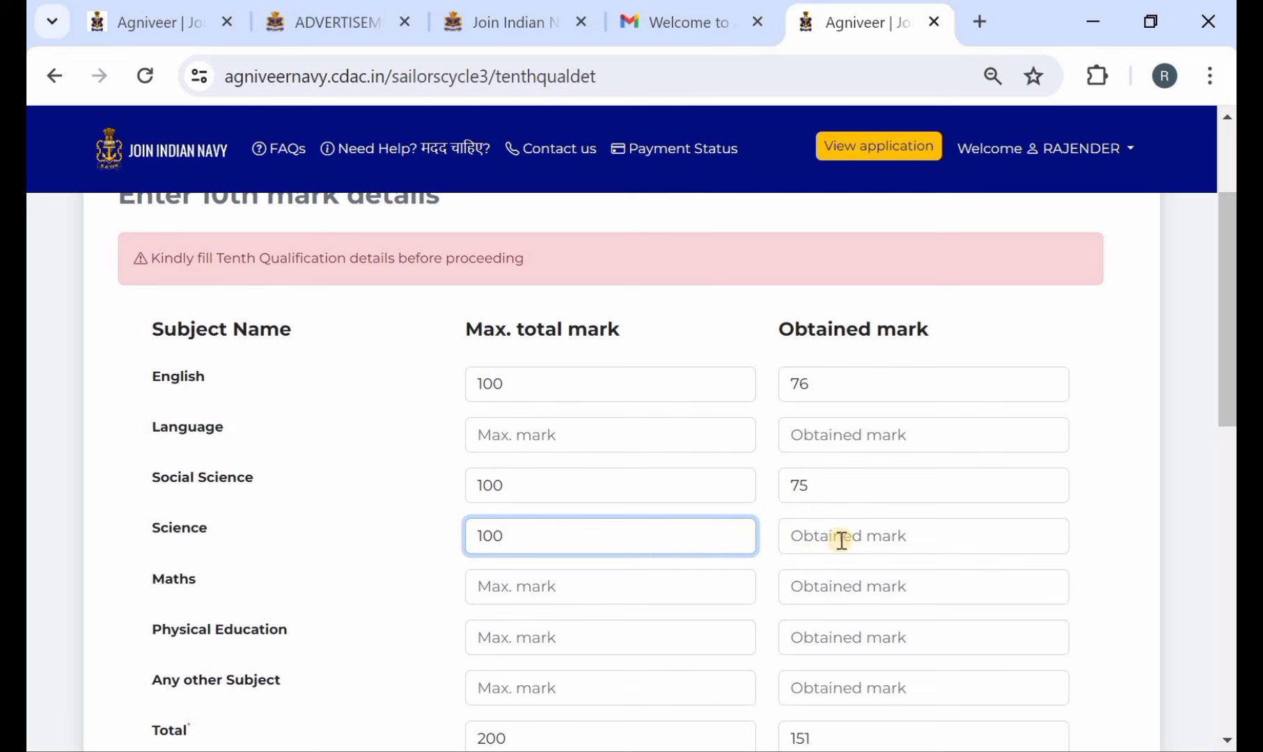
left_click(842, 540)
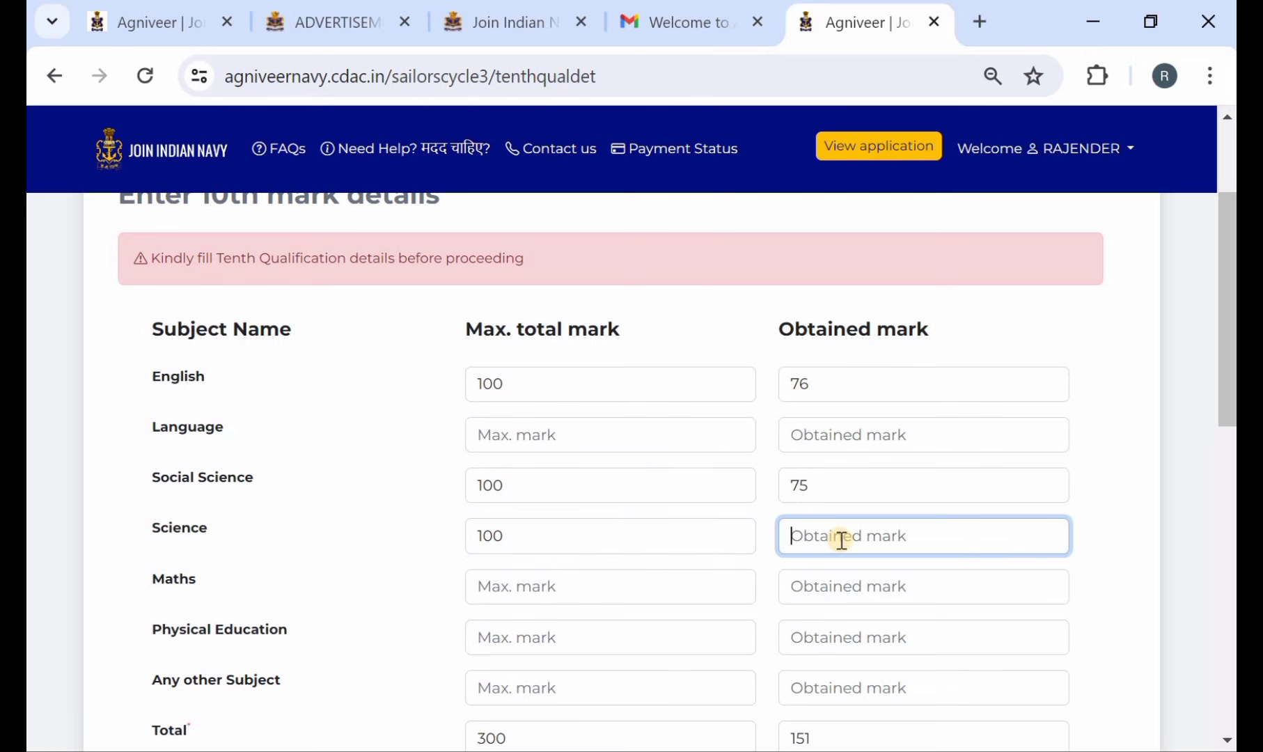
type("65")
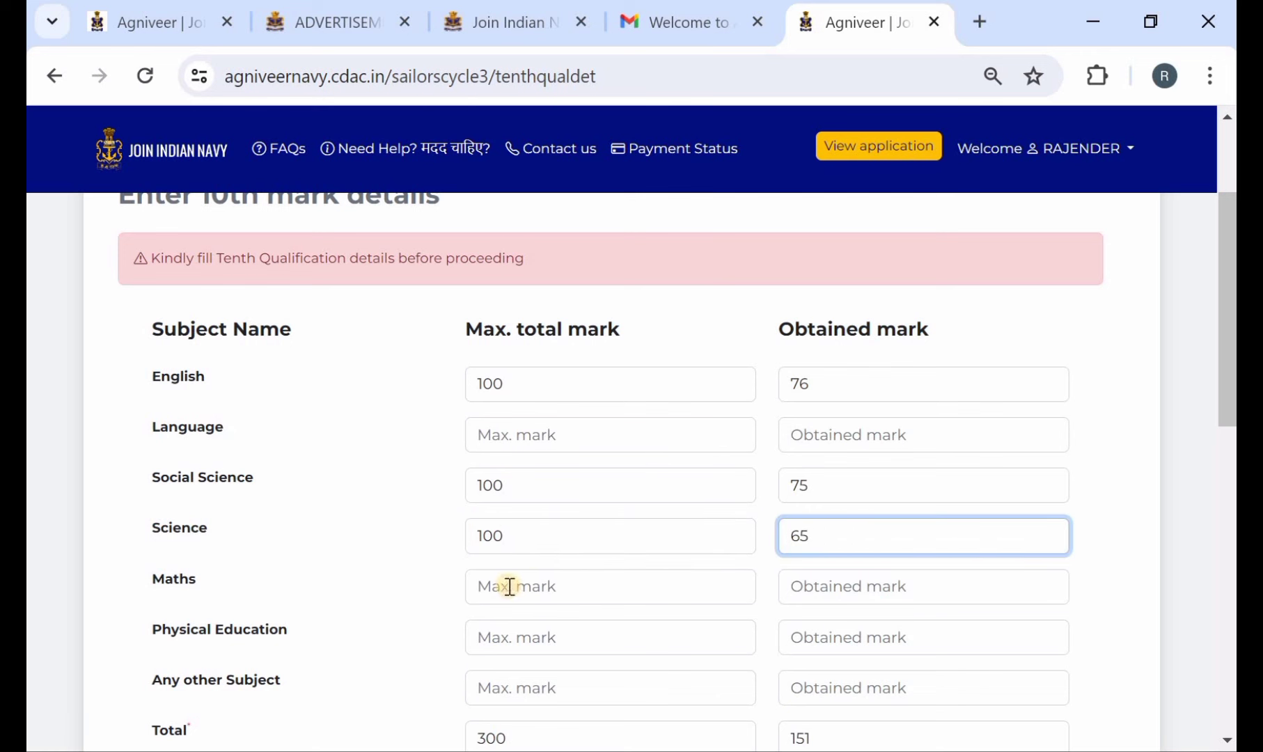
left_click(511, 586)
type("100")
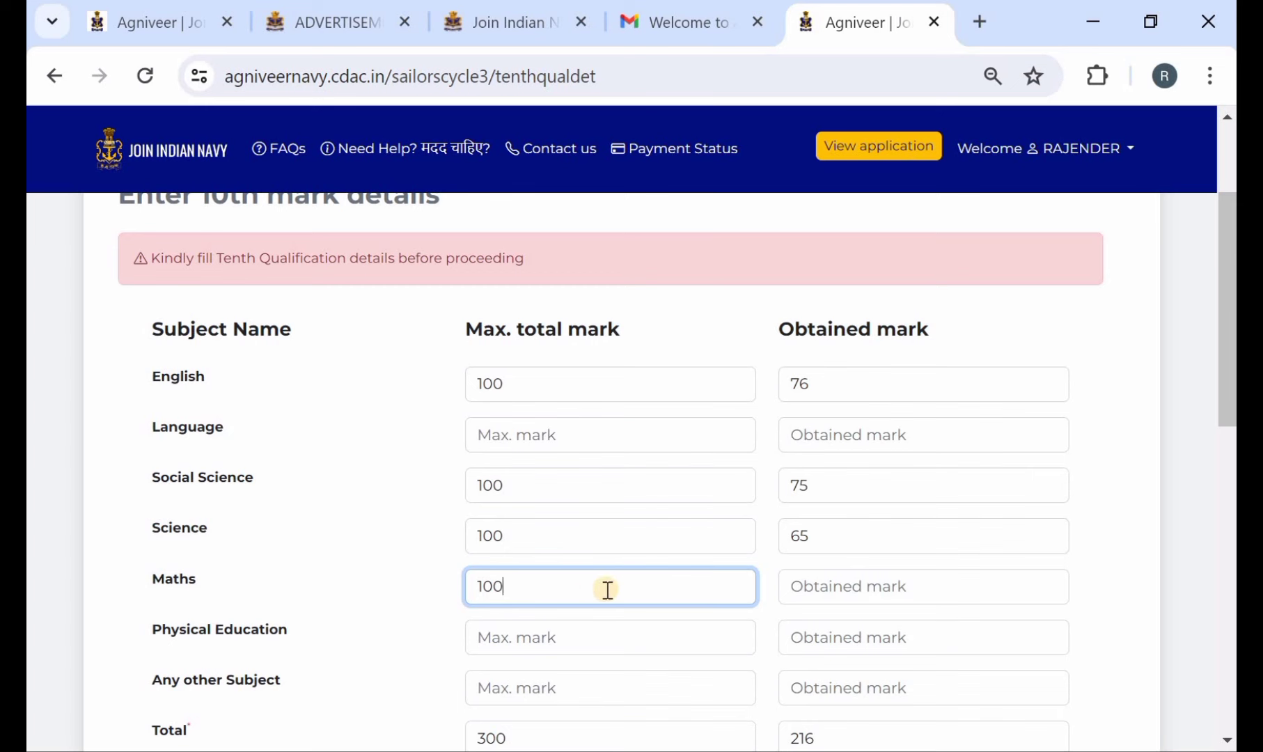
left_click(841, 589)
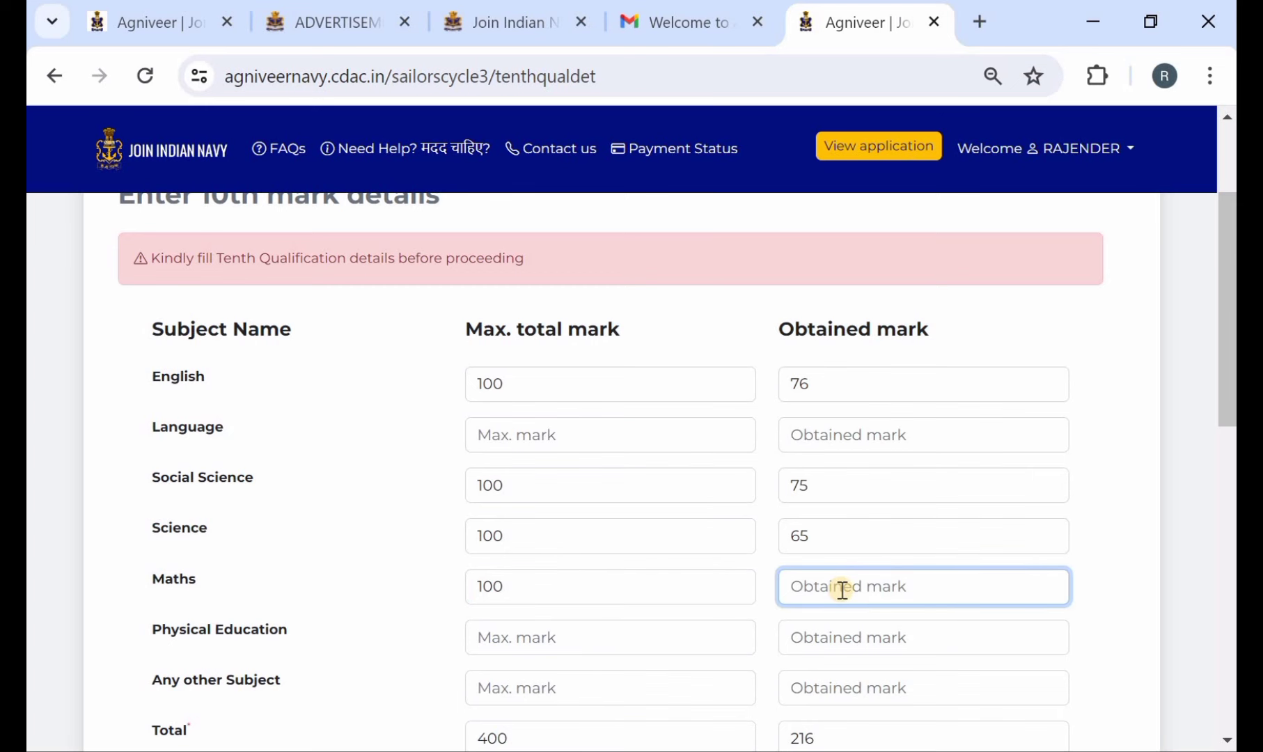
type("57")
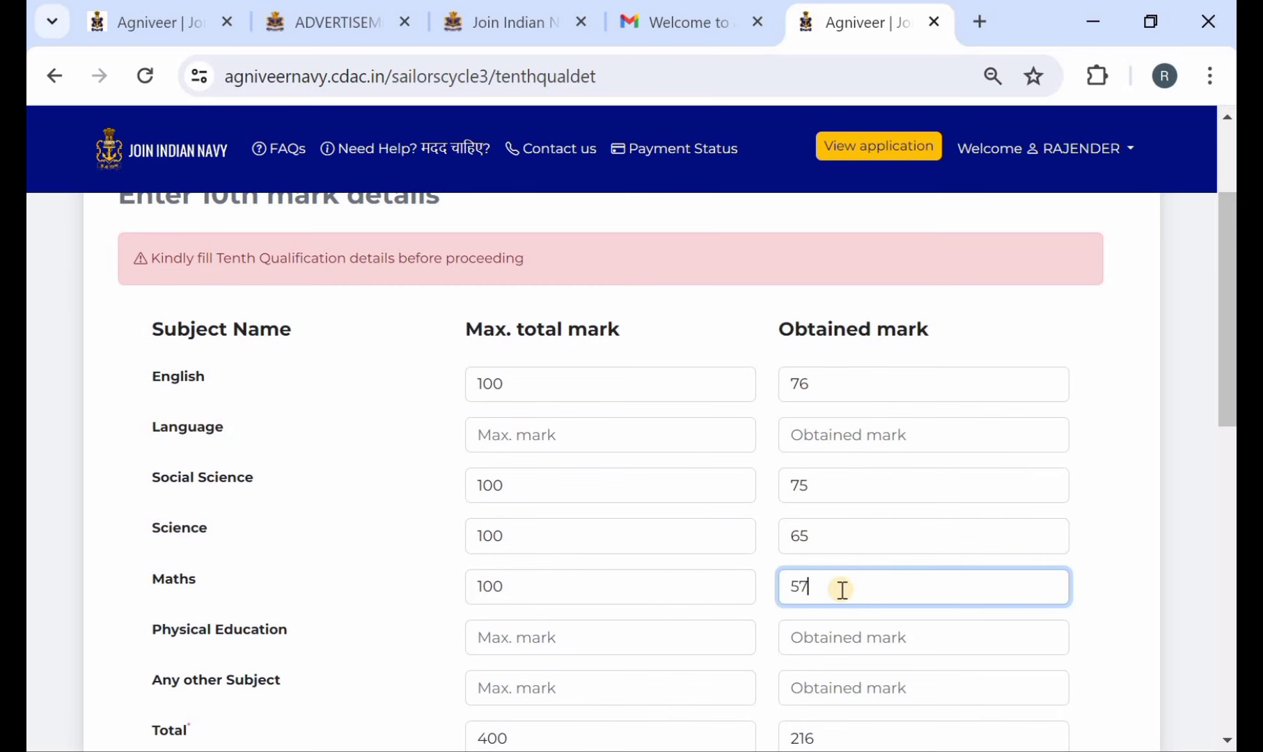
Enter Any other Subject 100/76 and Language 100/75
scroll(696, 596, "down", 1)
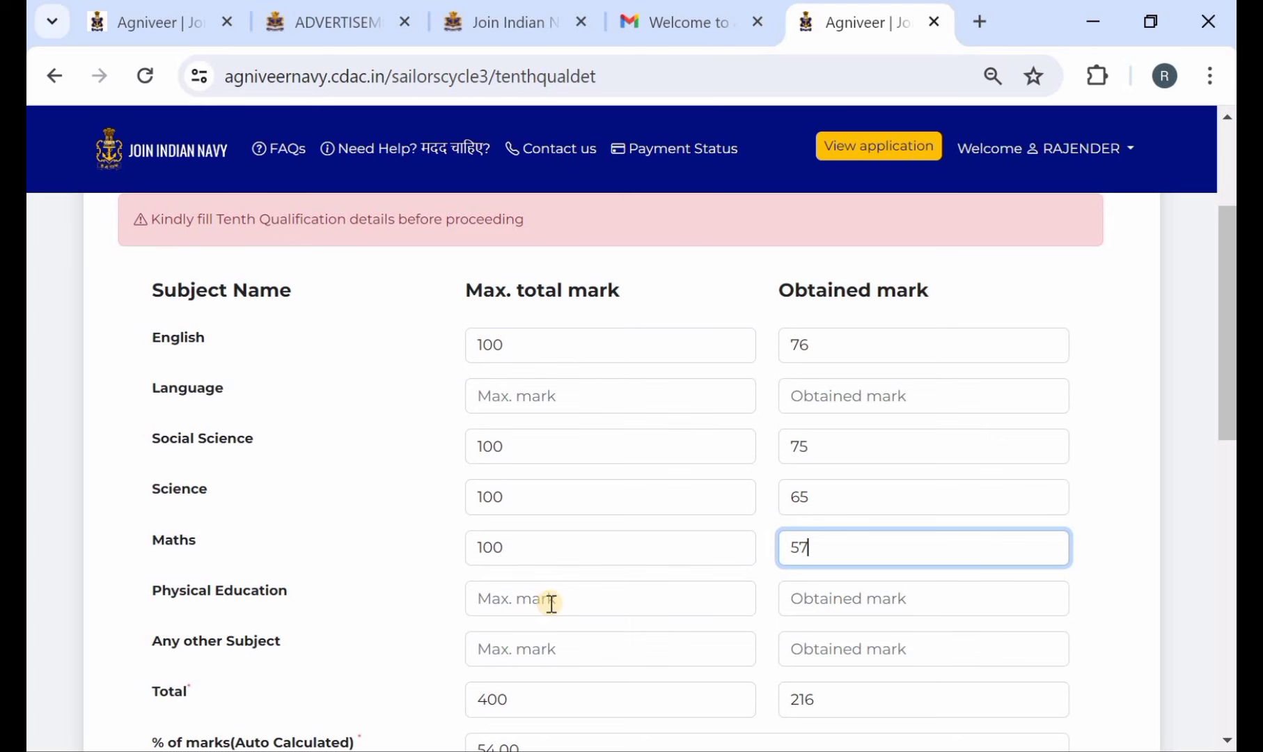
scroll(552, 604, "down", 1)
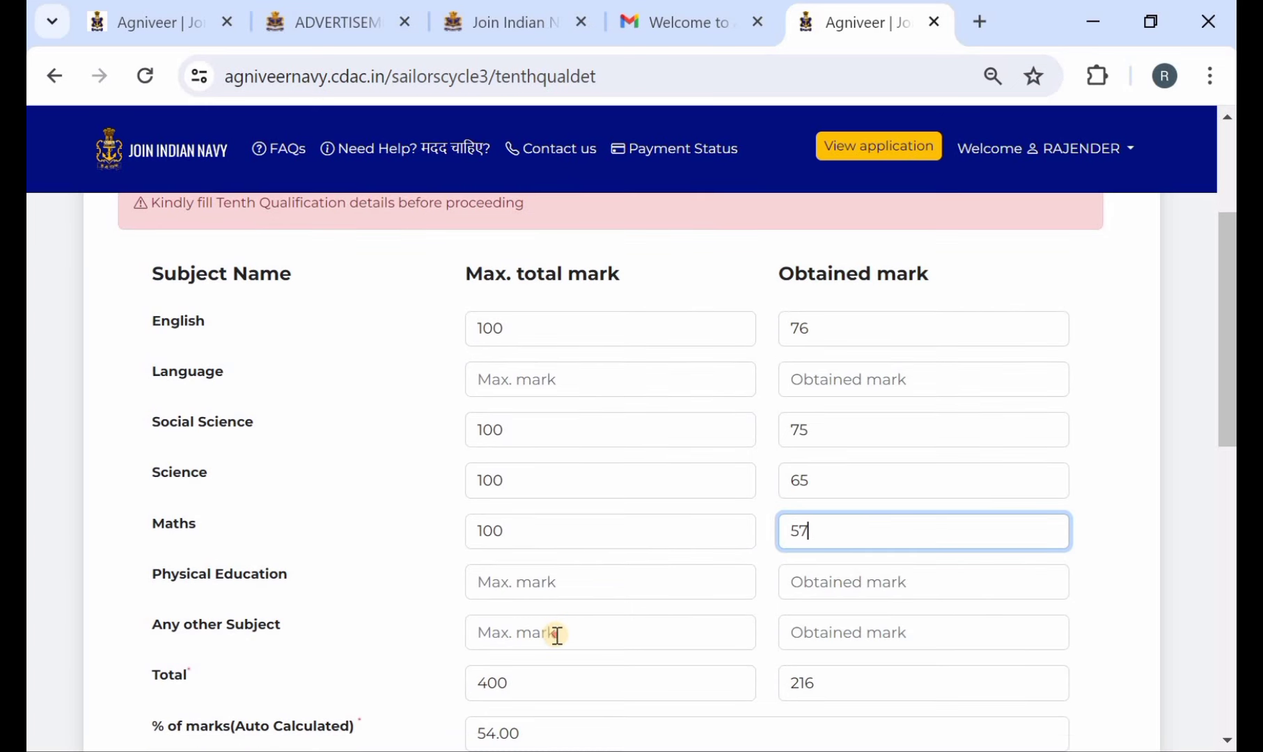
left_click(556, 635)
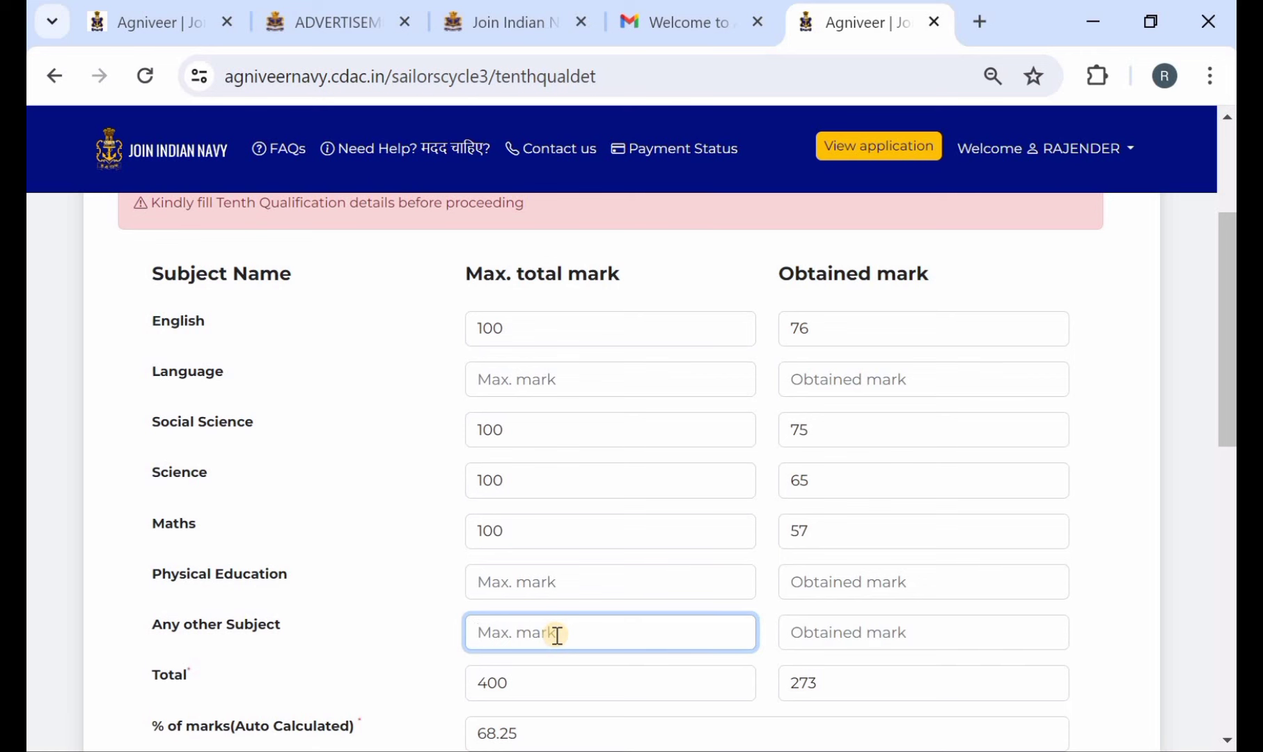
type("00")
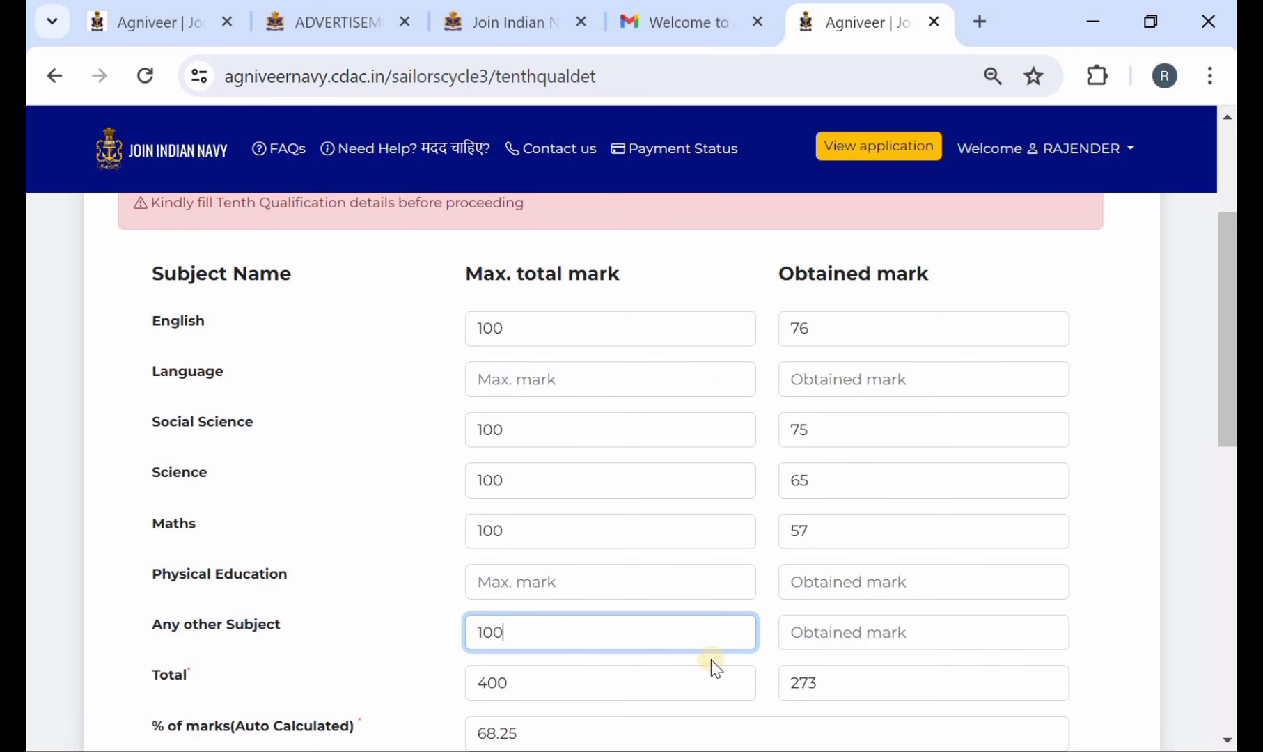
left_click(853, 648)
type("76")
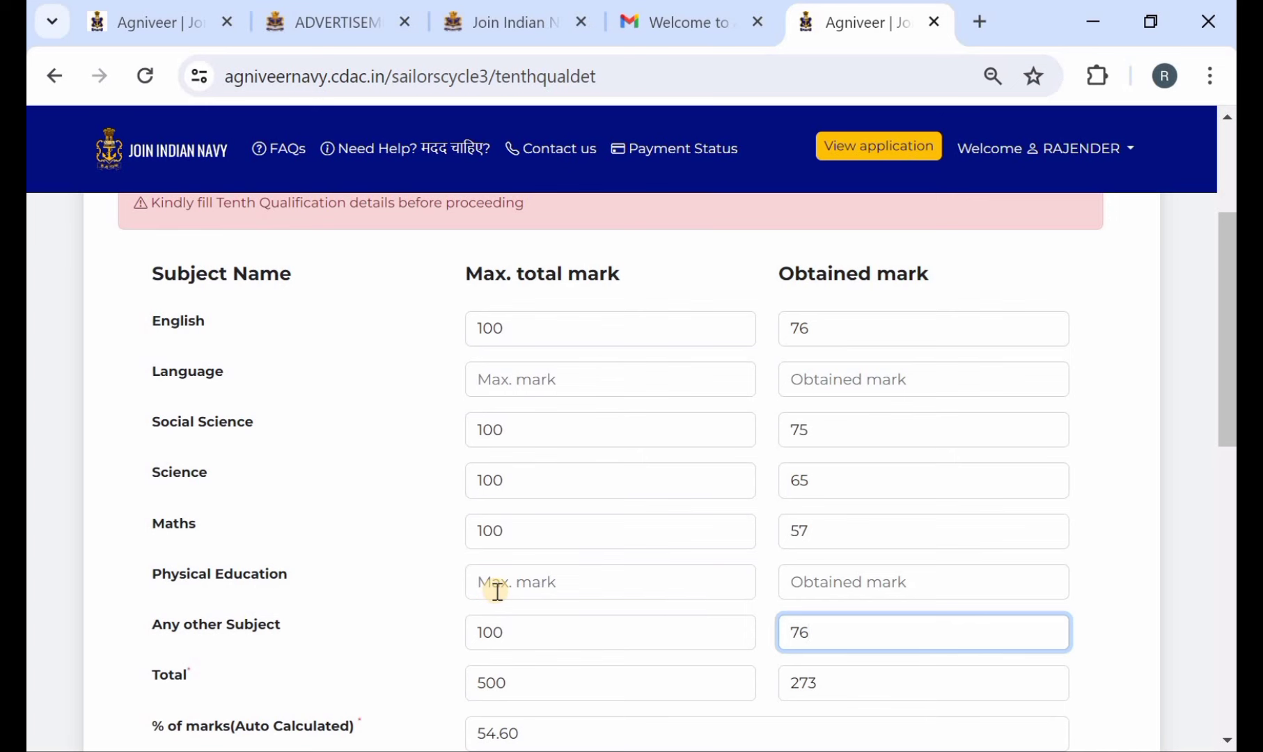
scroll(515, 581, "up", 1)
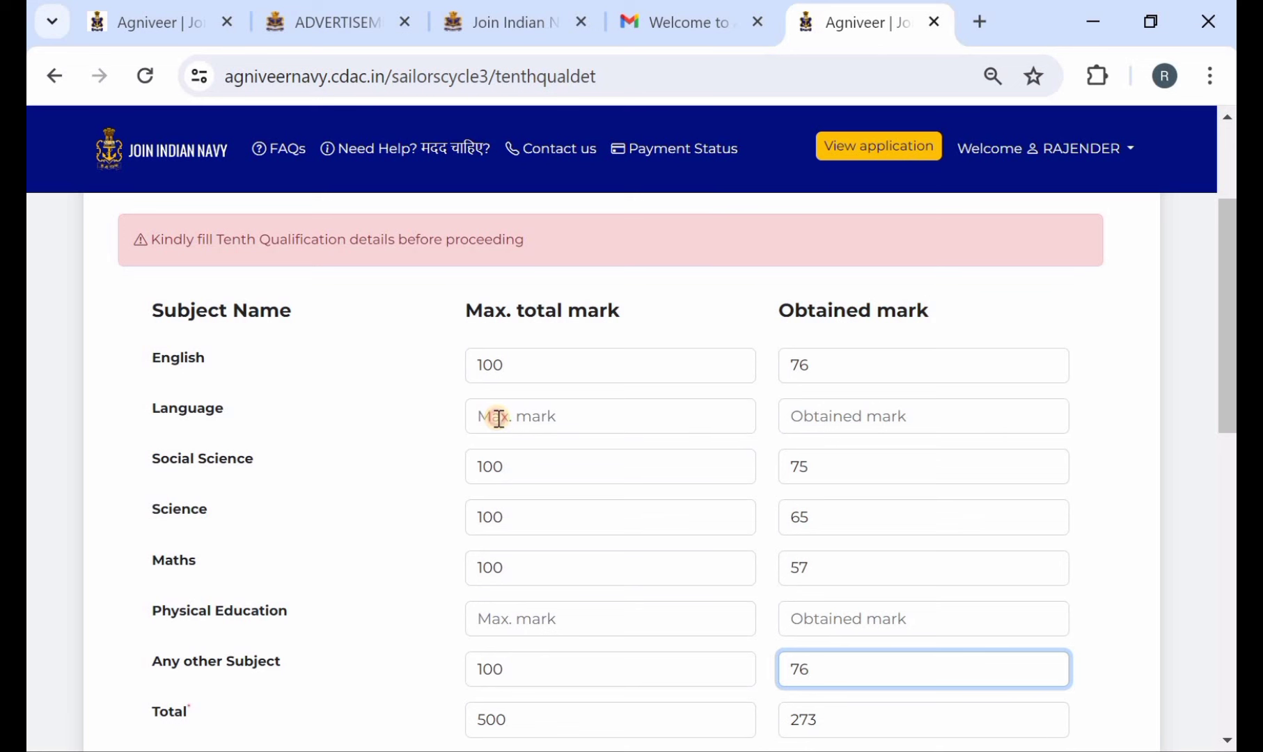
left_click(498, 417)
type("100")
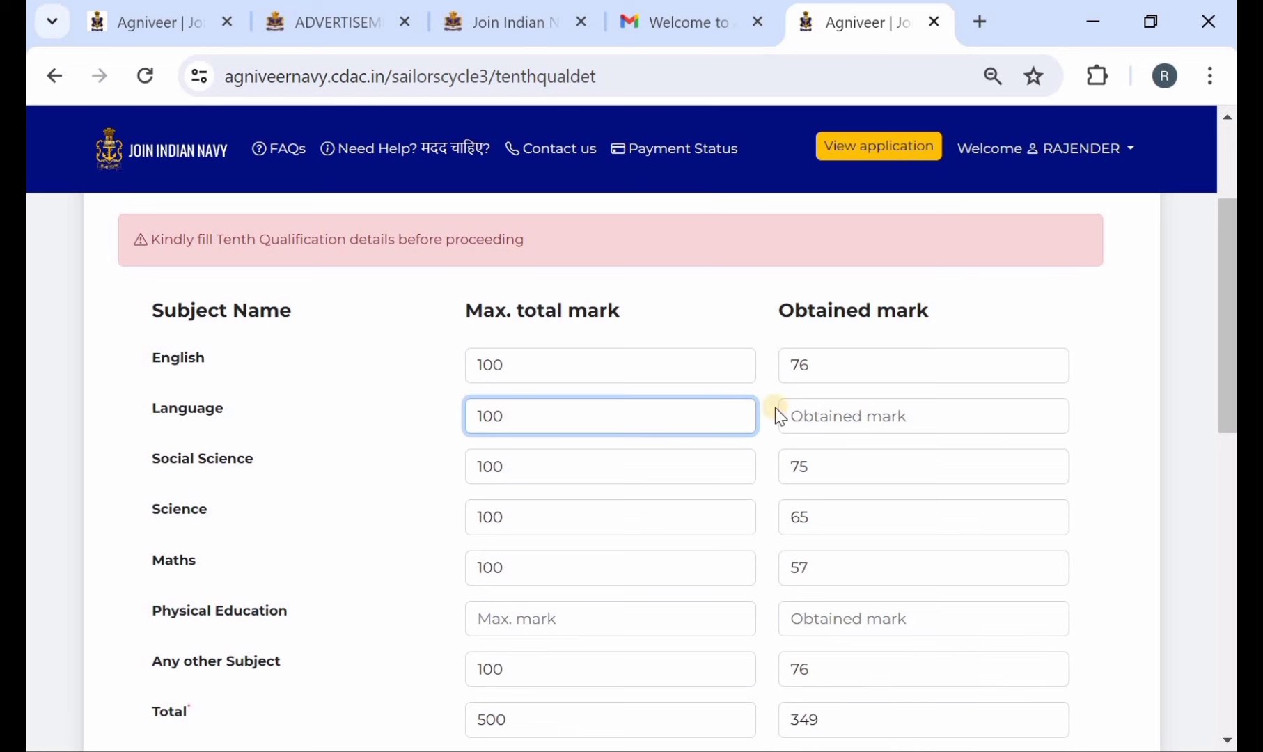
left_click(853, 420)
type("75")
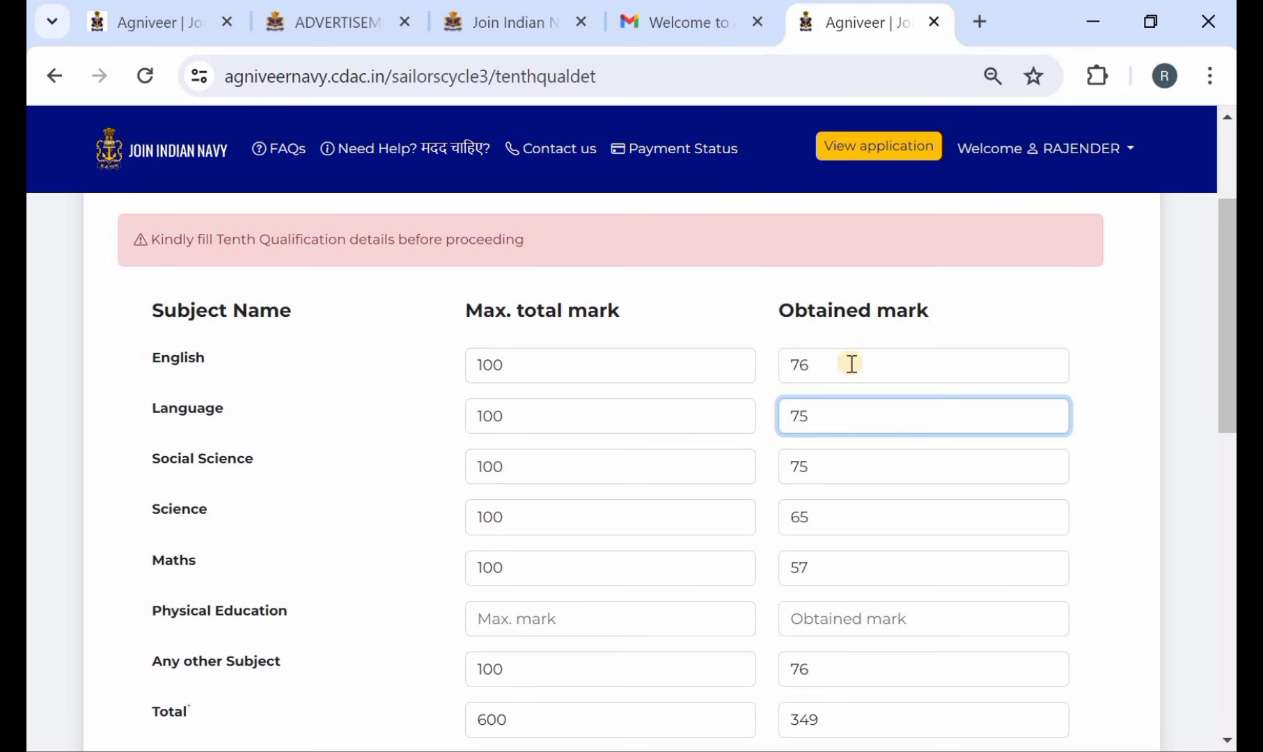
scroll(835, 422, "down", 2)
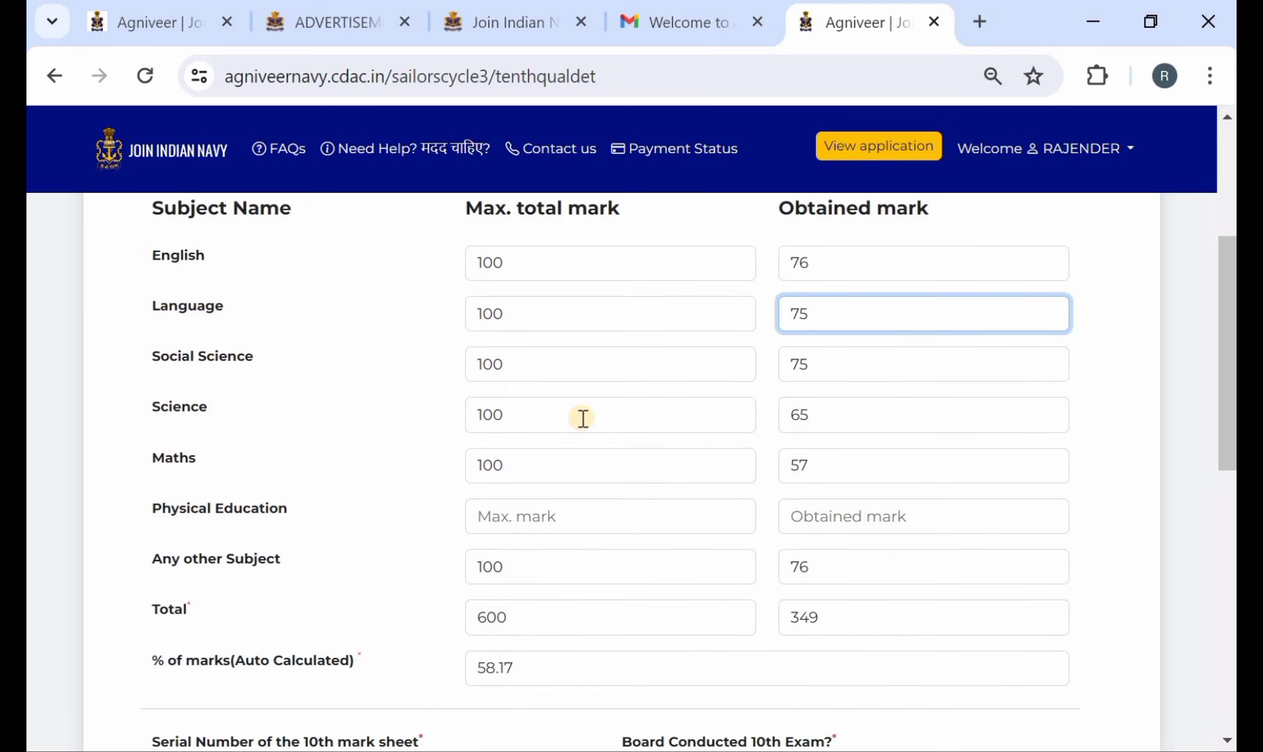
scroll(581, 416, "up", 3)
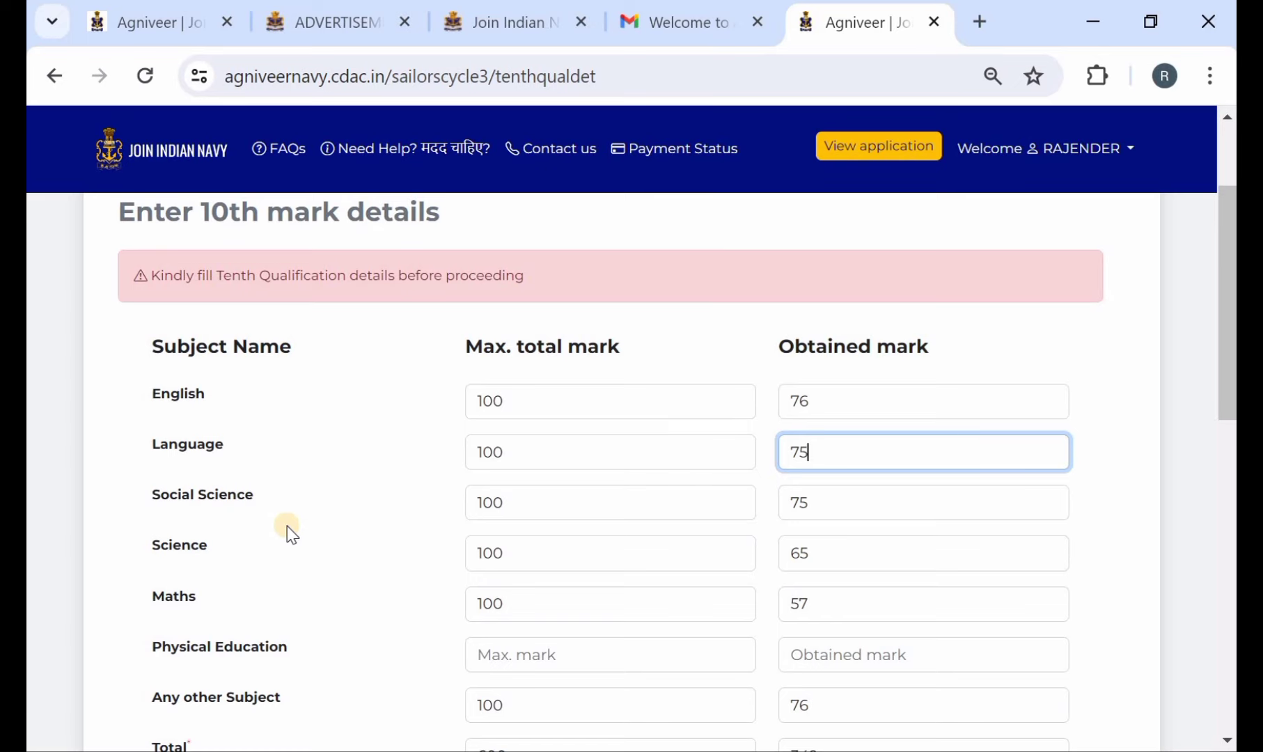
scroll(287, 525, "down", 2)
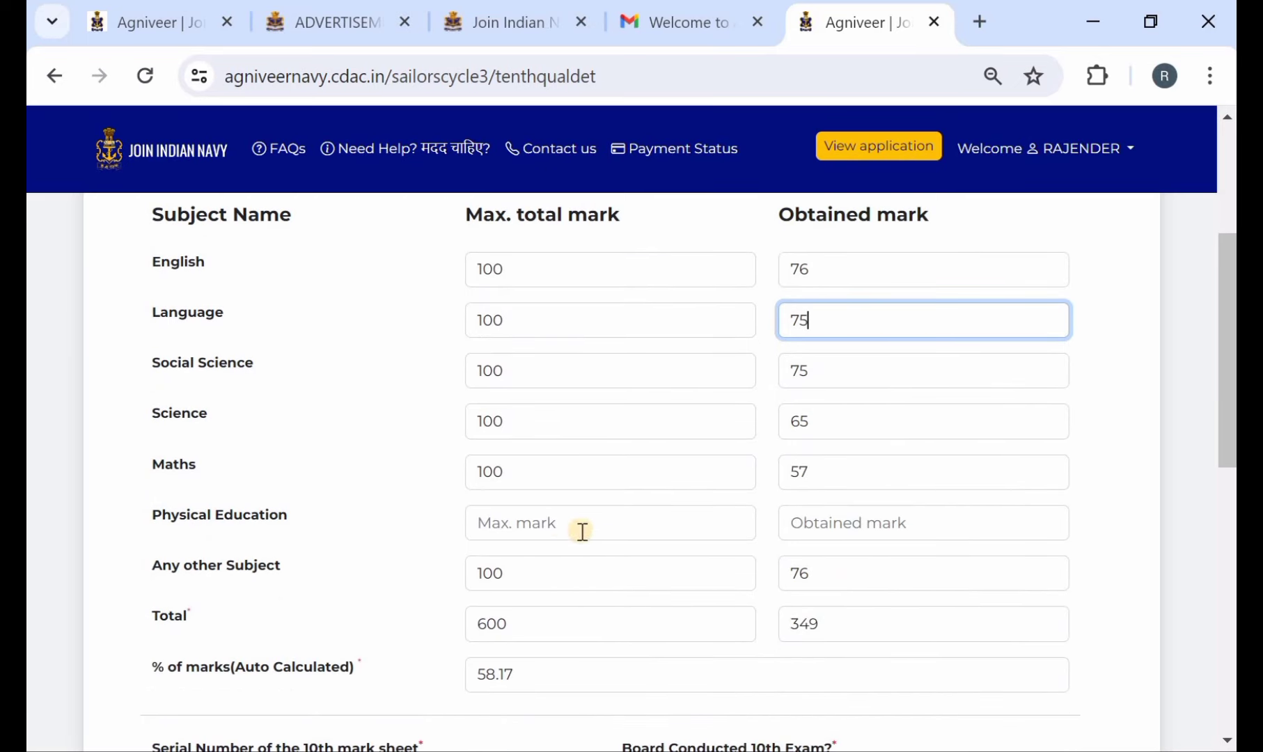
scroll(595, 554, "down", 1)
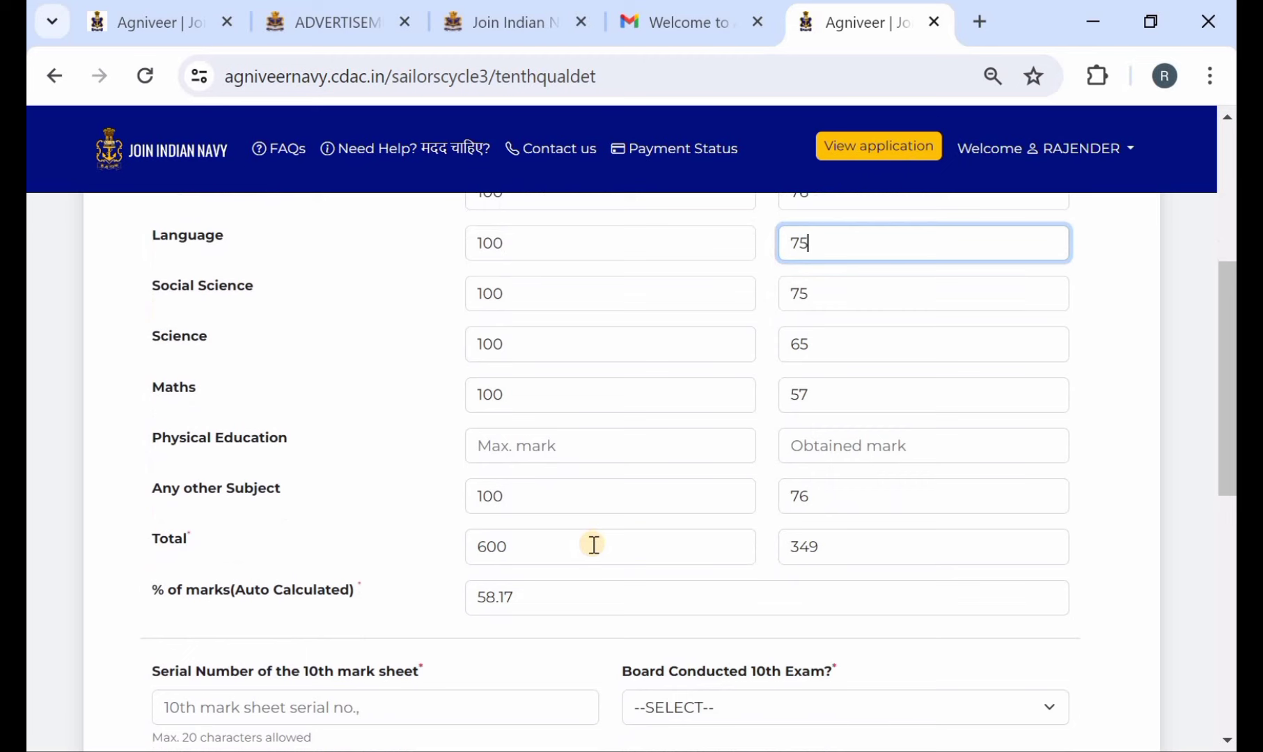
scroll(593, 545, "down", 3)
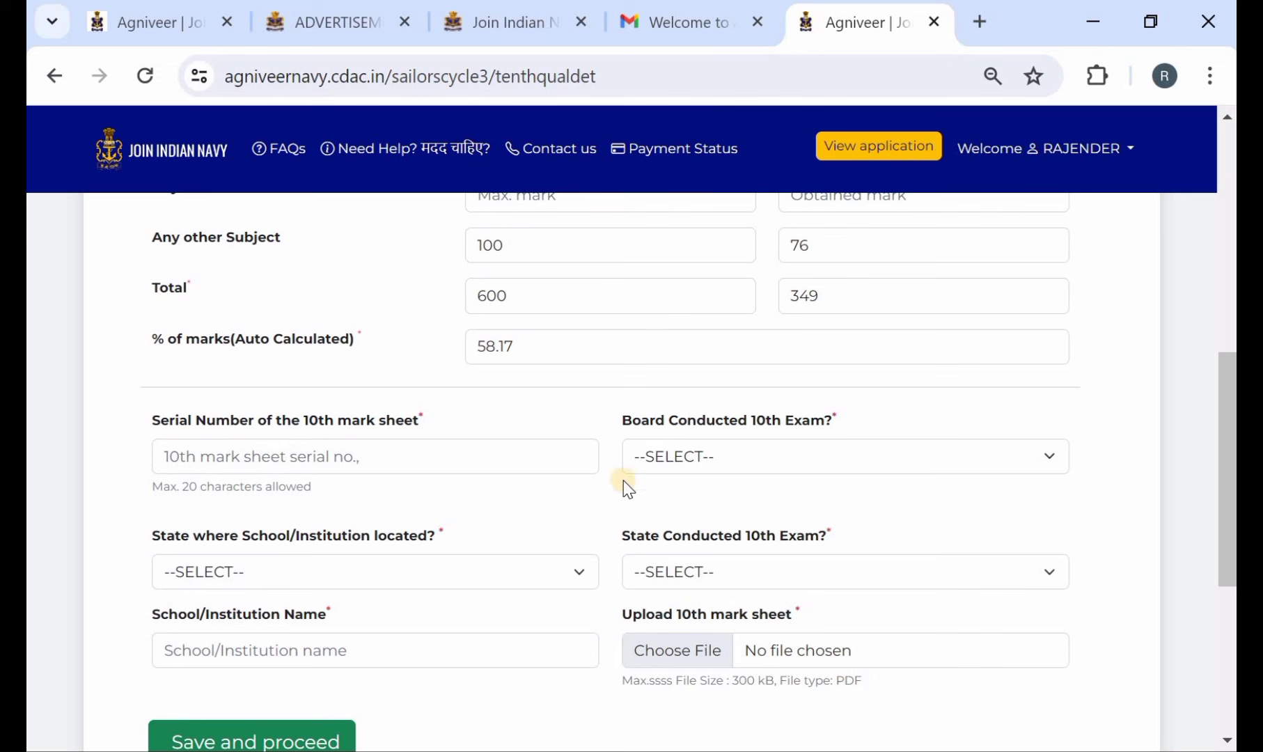
Set the 10th exam board to Telangana Board of Secondary Education, correcting an initial Tamilnadu pick
left_click(693, 462)
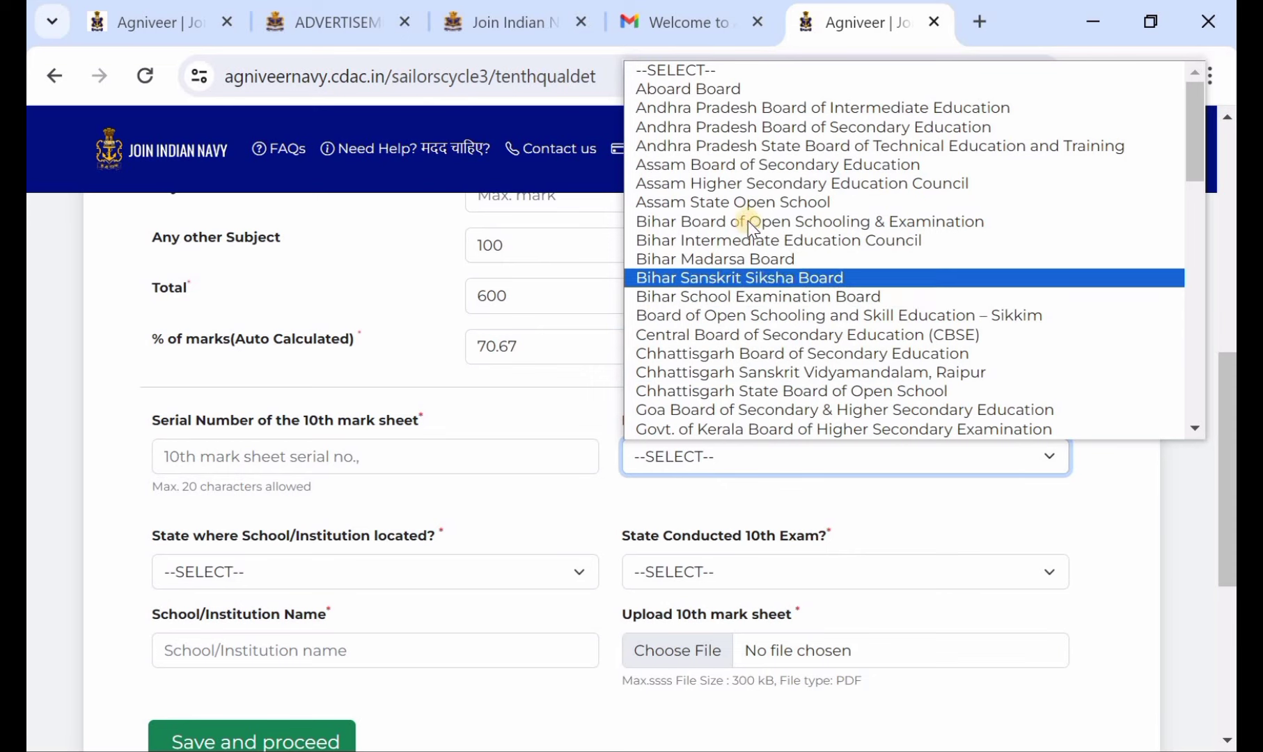
scroll(750, 224, "down", 13)
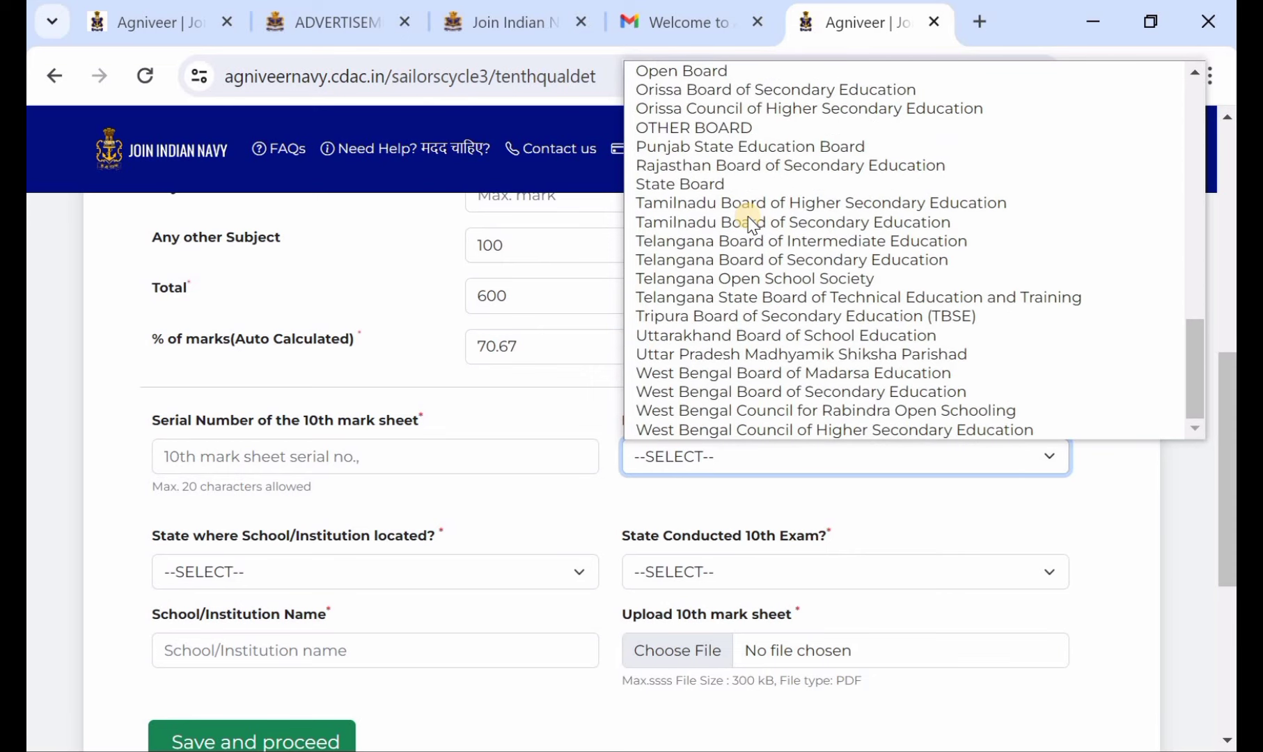
left_click(793, 226)
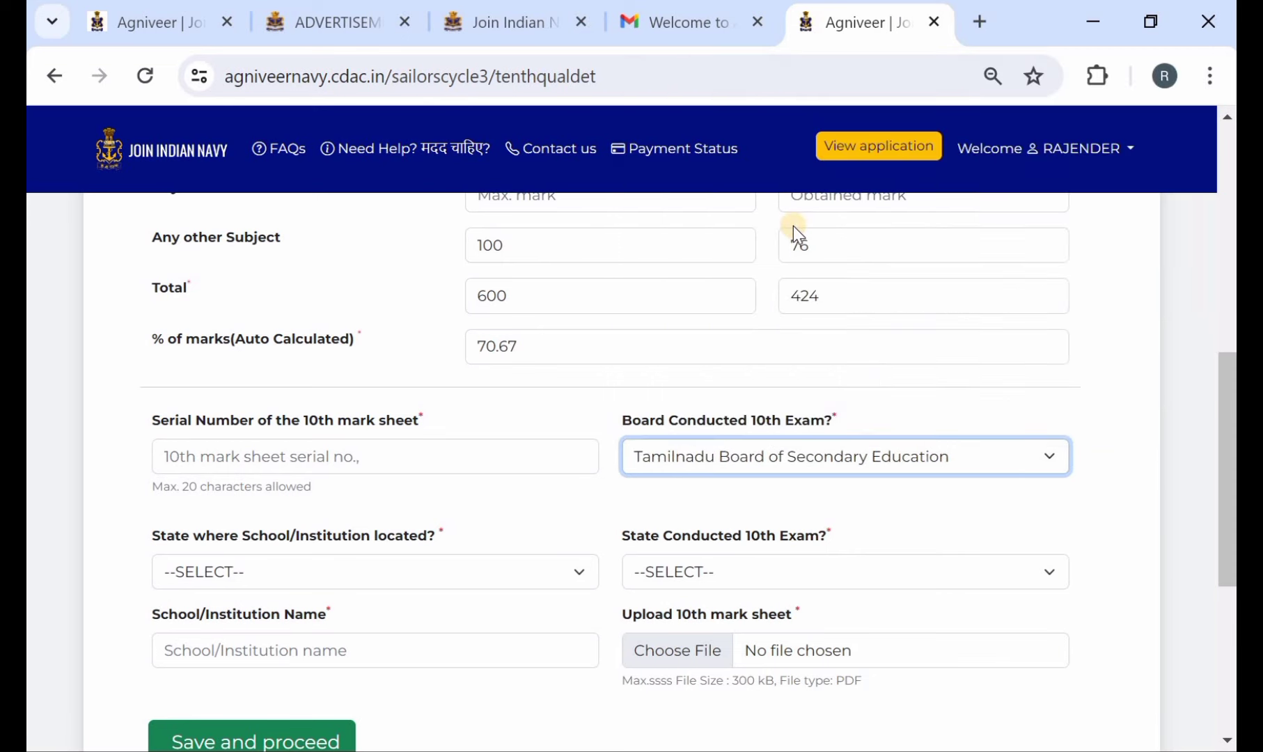
left_click(861, 449)
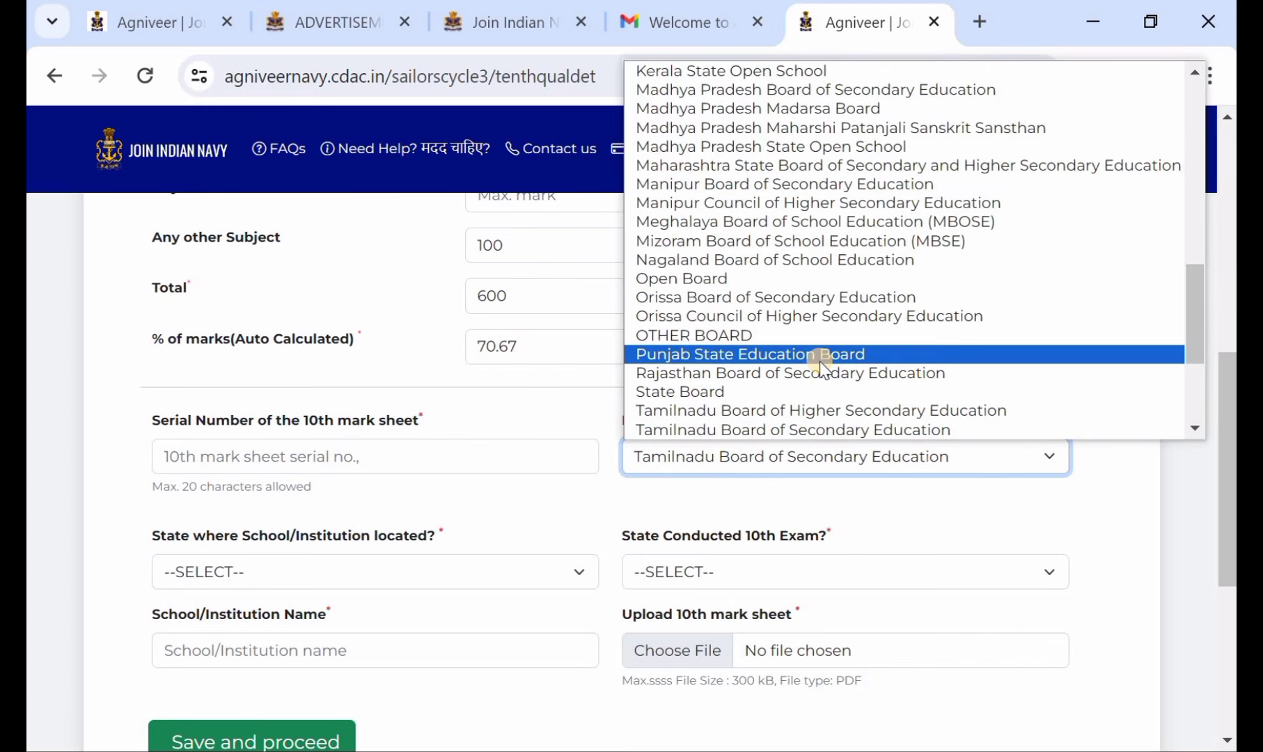
scroll(821, 368, "down", 2)
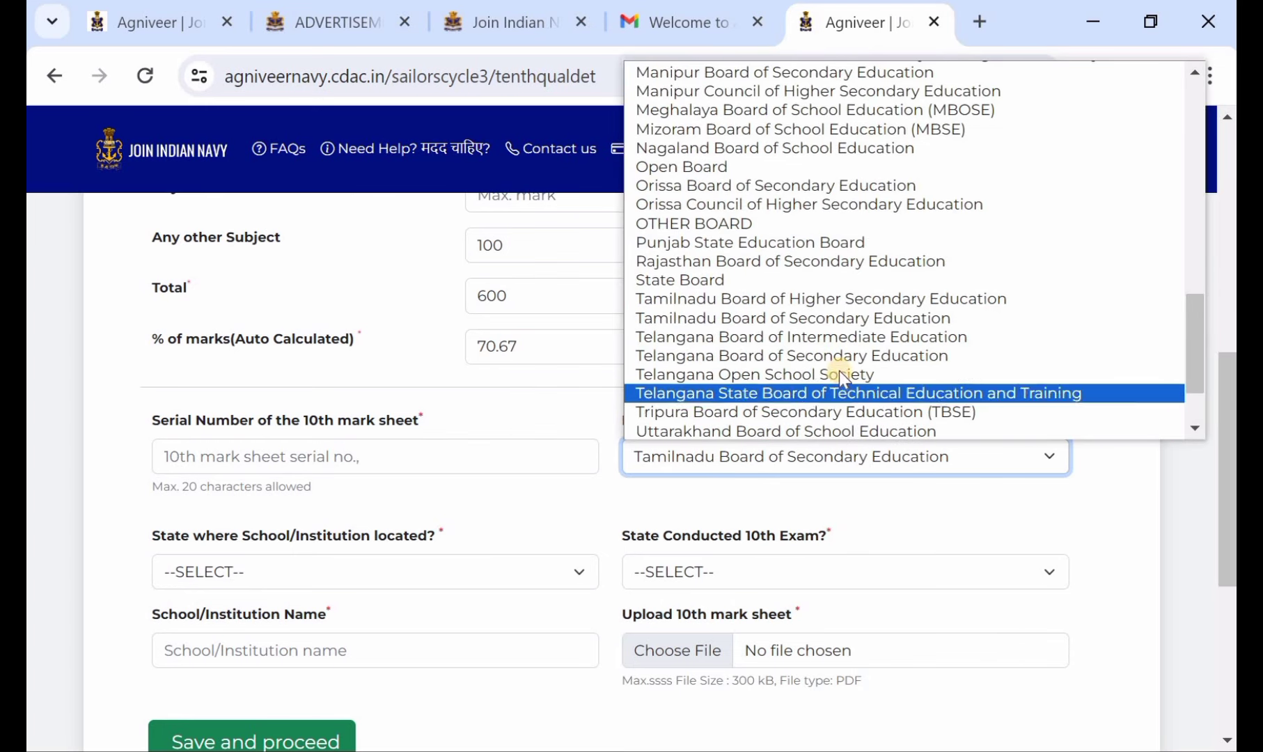
left_click(834, 357)
scroll(496, 458, "down", 2)
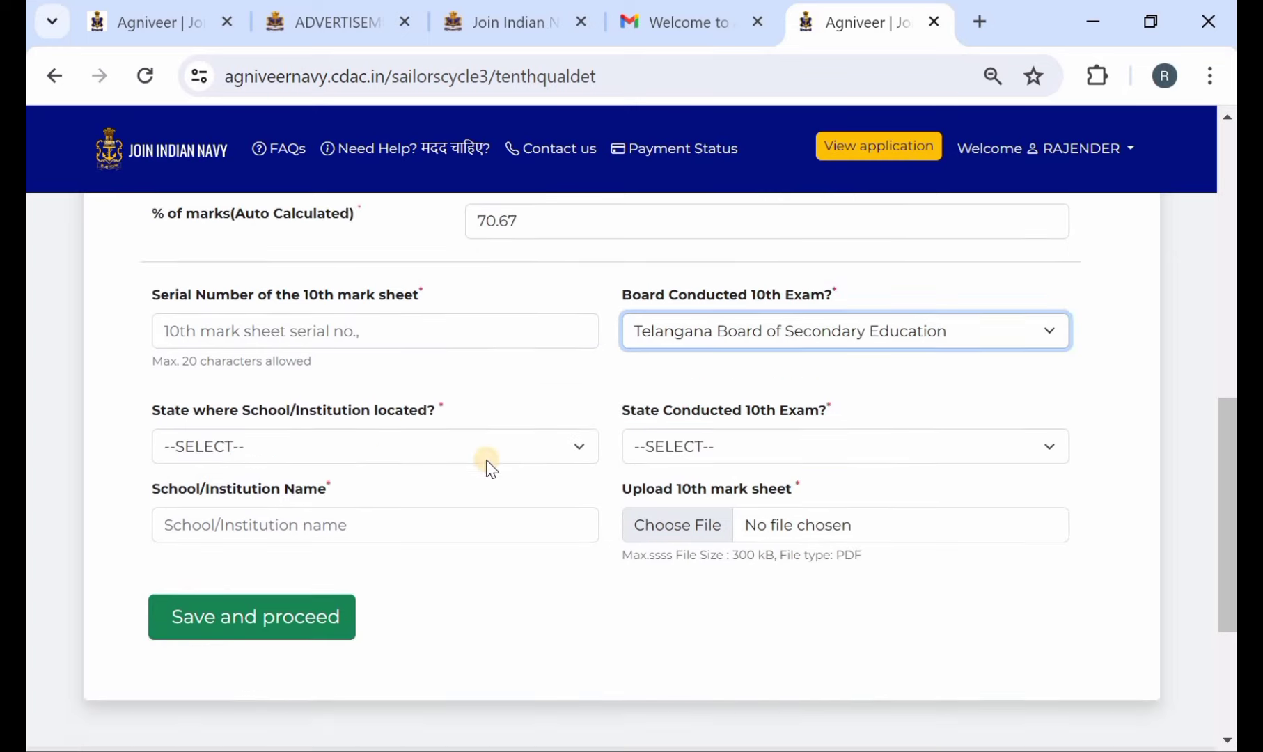
Set both the school state and exam-conducting state to TELANGANA
left_click(373, 452)
scroll(348, 348, "down", 5)
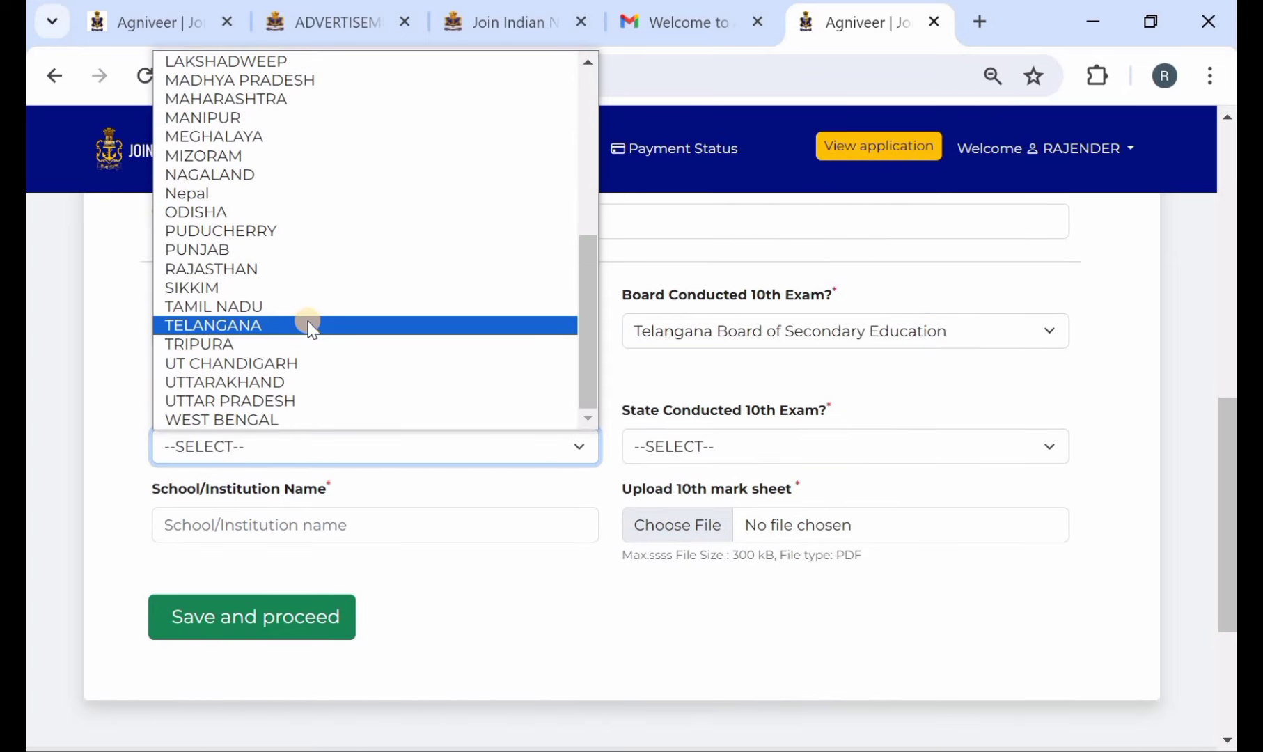
left_click(310, 326)
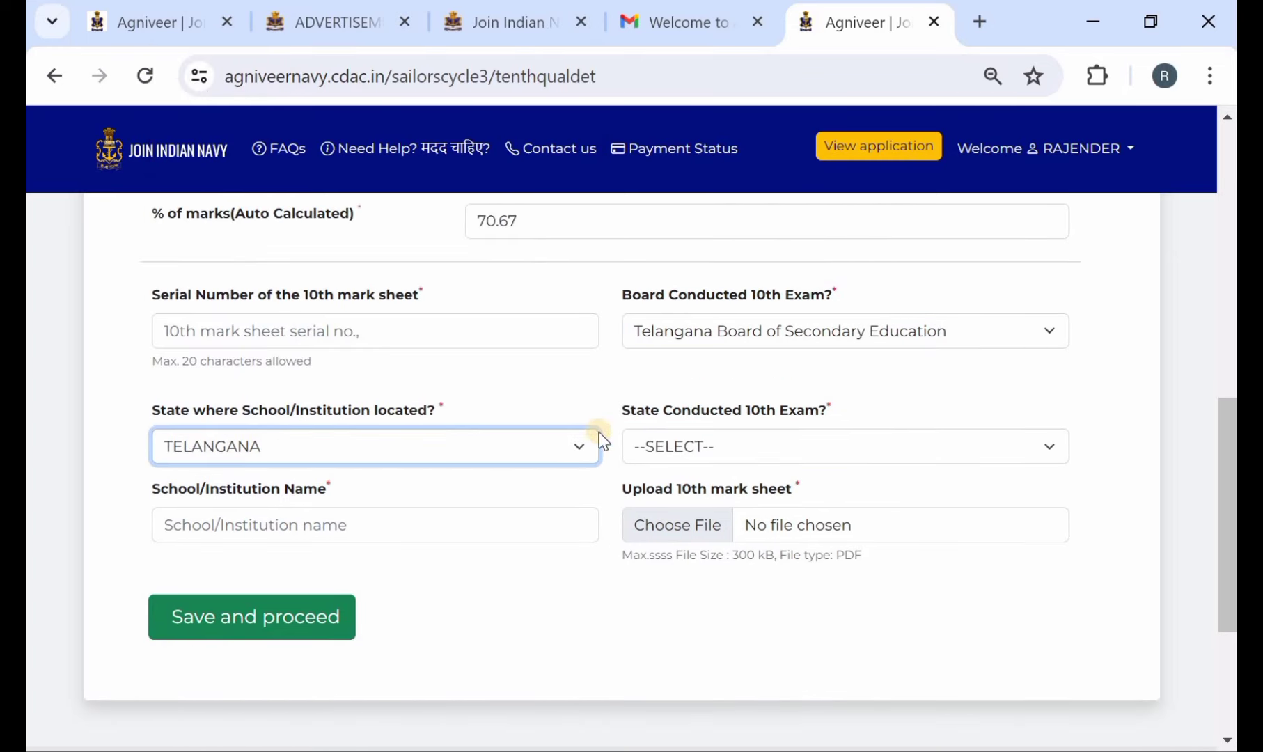
left_click(669, 446)
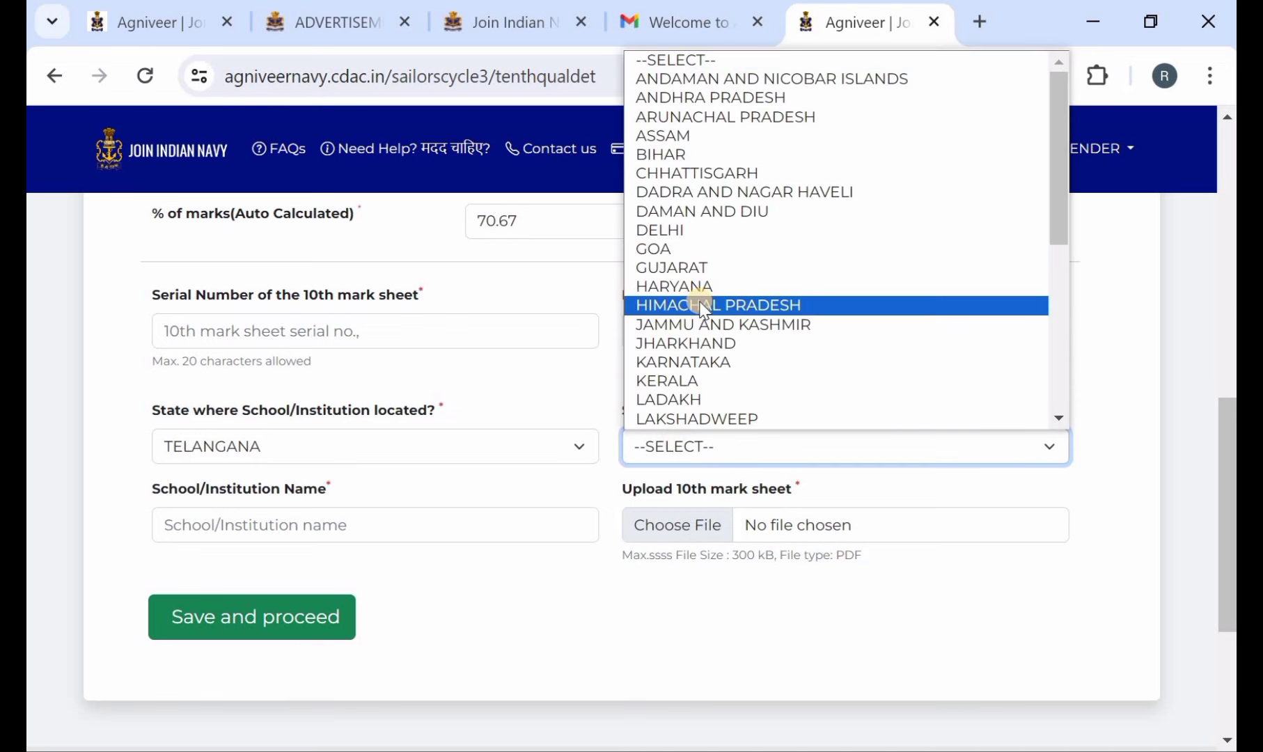
scroll(696, 327, "down", 5)
left_click(728, 327)
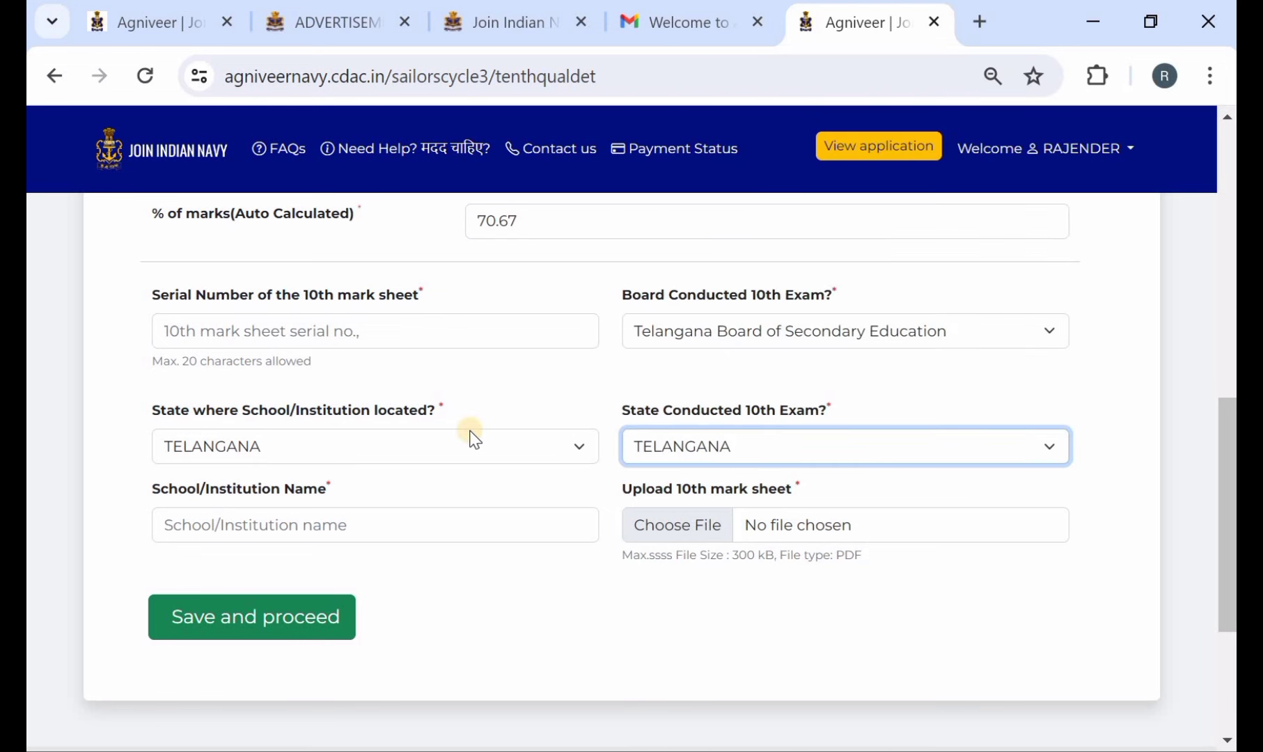
scroll(453, 428, "down", 2)
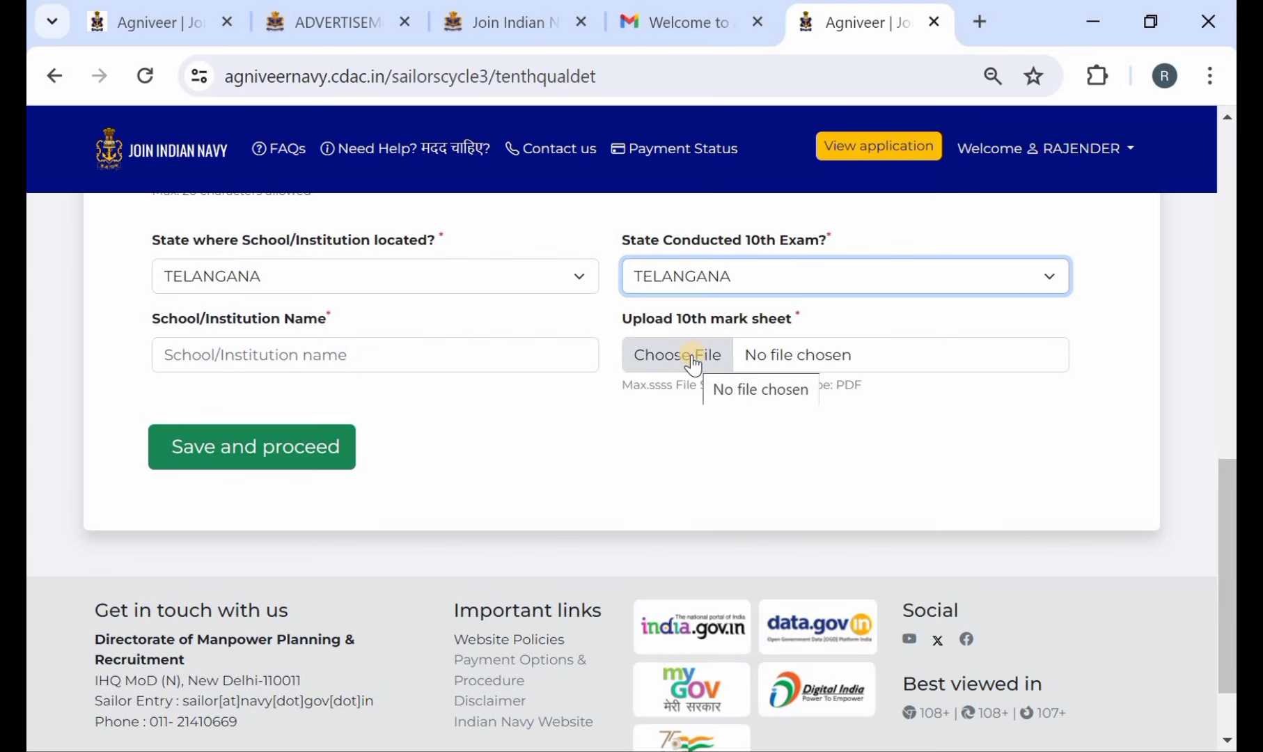
scroll(691, 358, "up", 1)
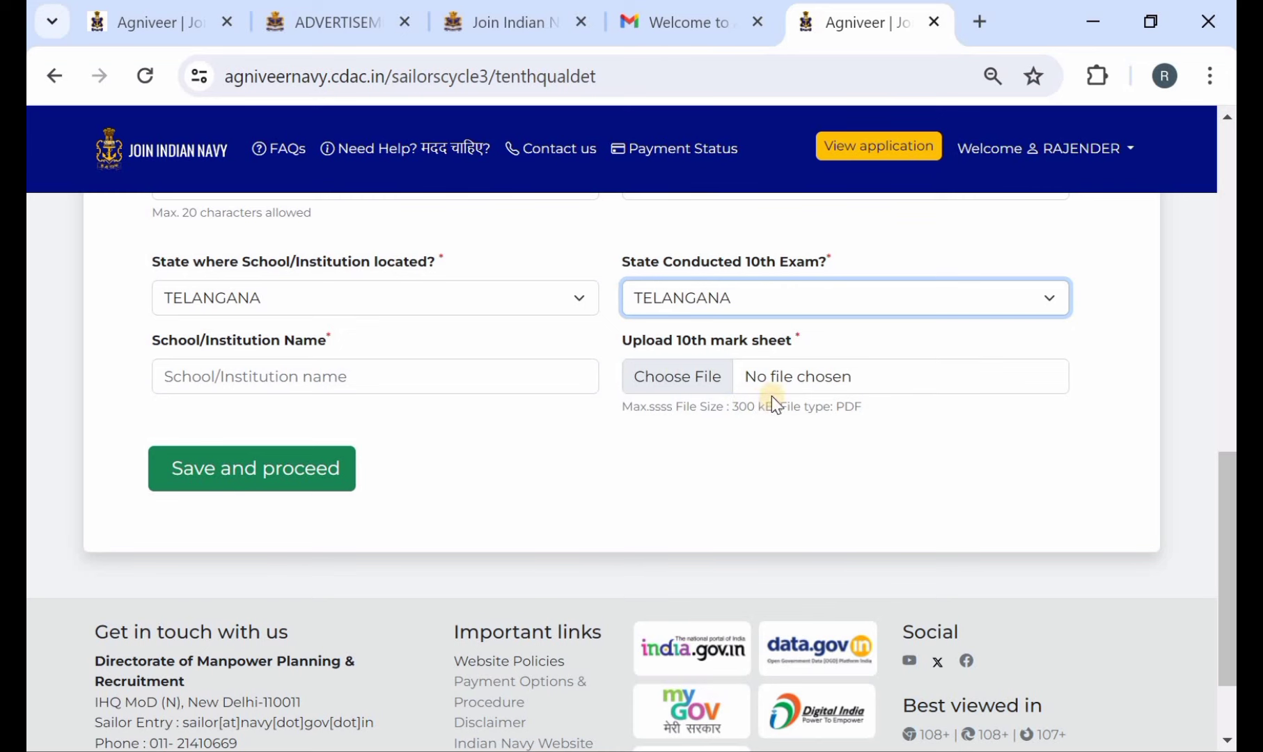
scroll(697, 391, "up", 1)
scroll(698, 391, "up", 1)
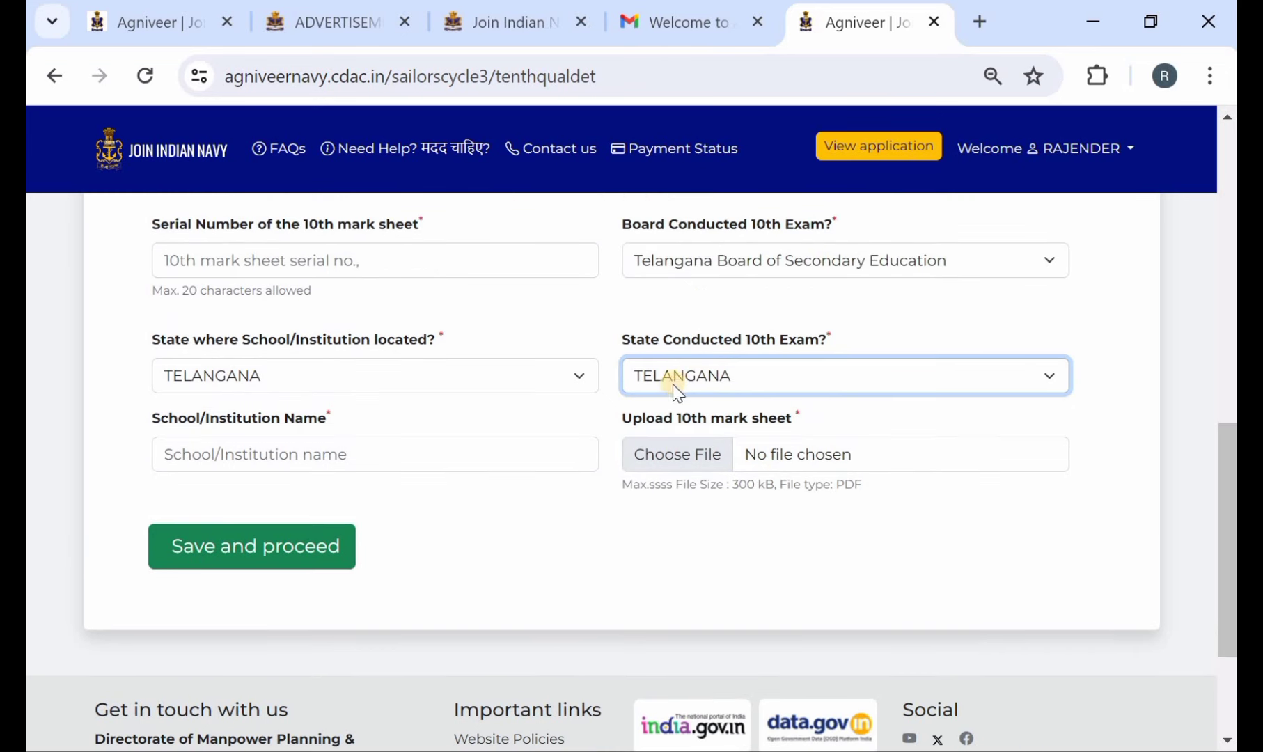
Save the 10th qualification form and proceed to the 12th marks page
left_click(236, 550)
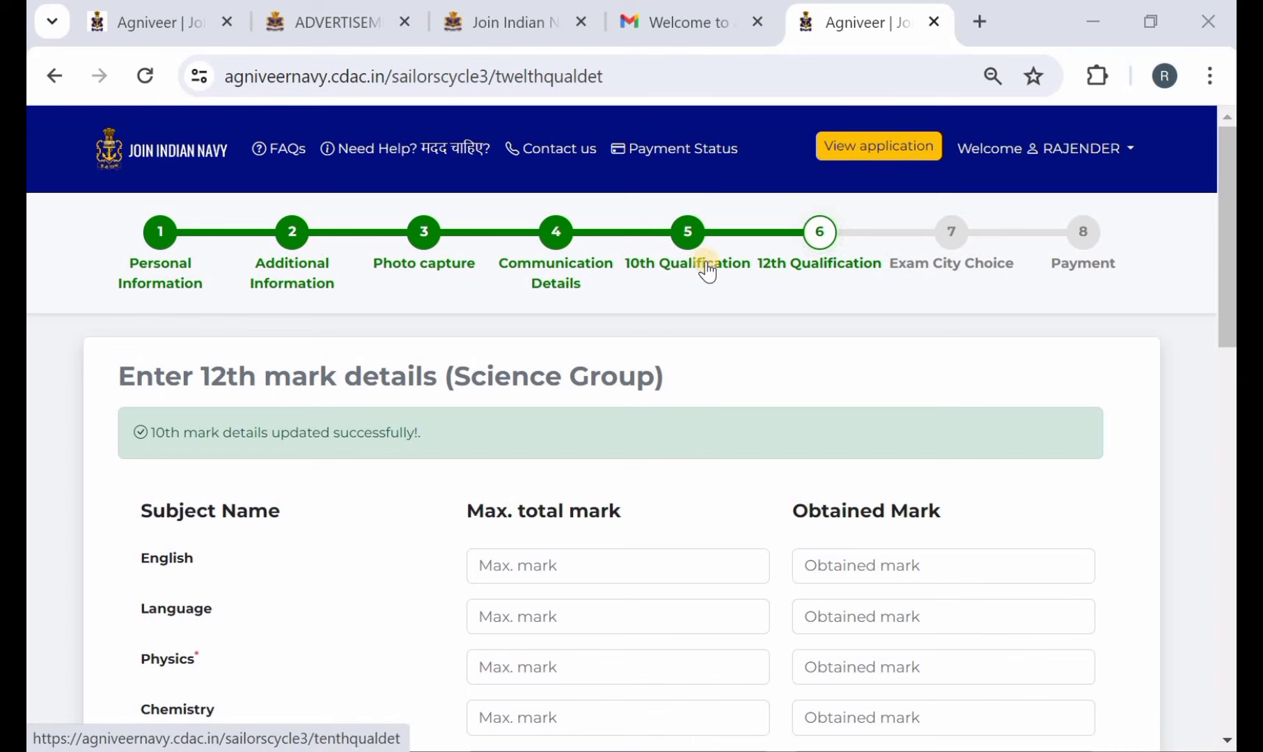
Enter 12th English marks as 75 out of 100, fixing mistyped 1000 and 758
scroll(690, 333, "down", 1)
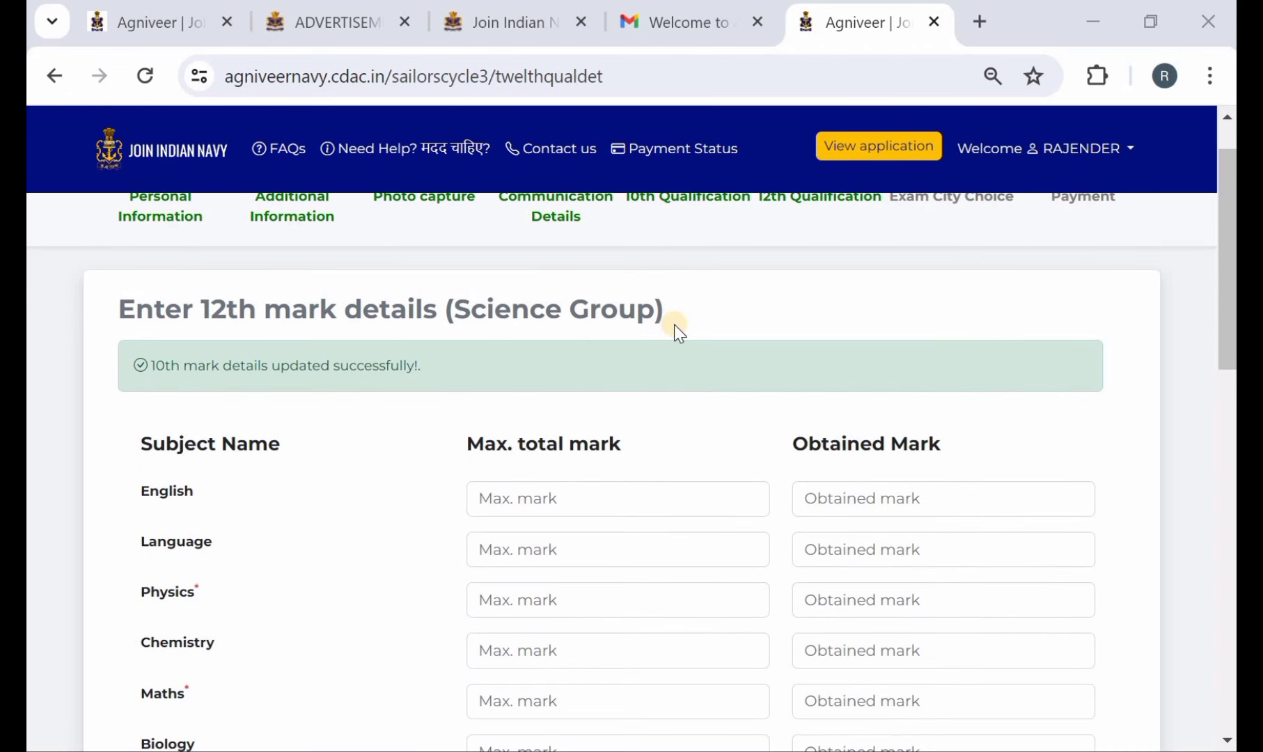
scroll(674, 324, "up", 1)
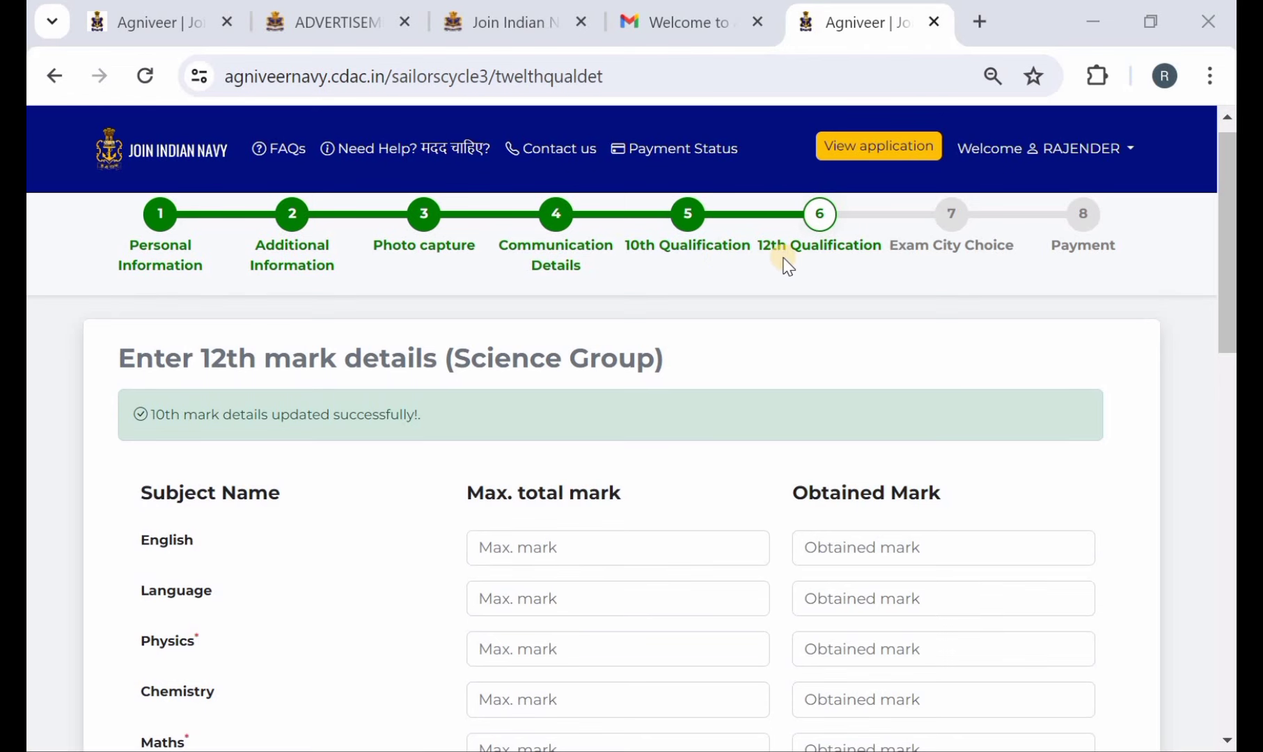
scroll(790, 265, "down", 1)
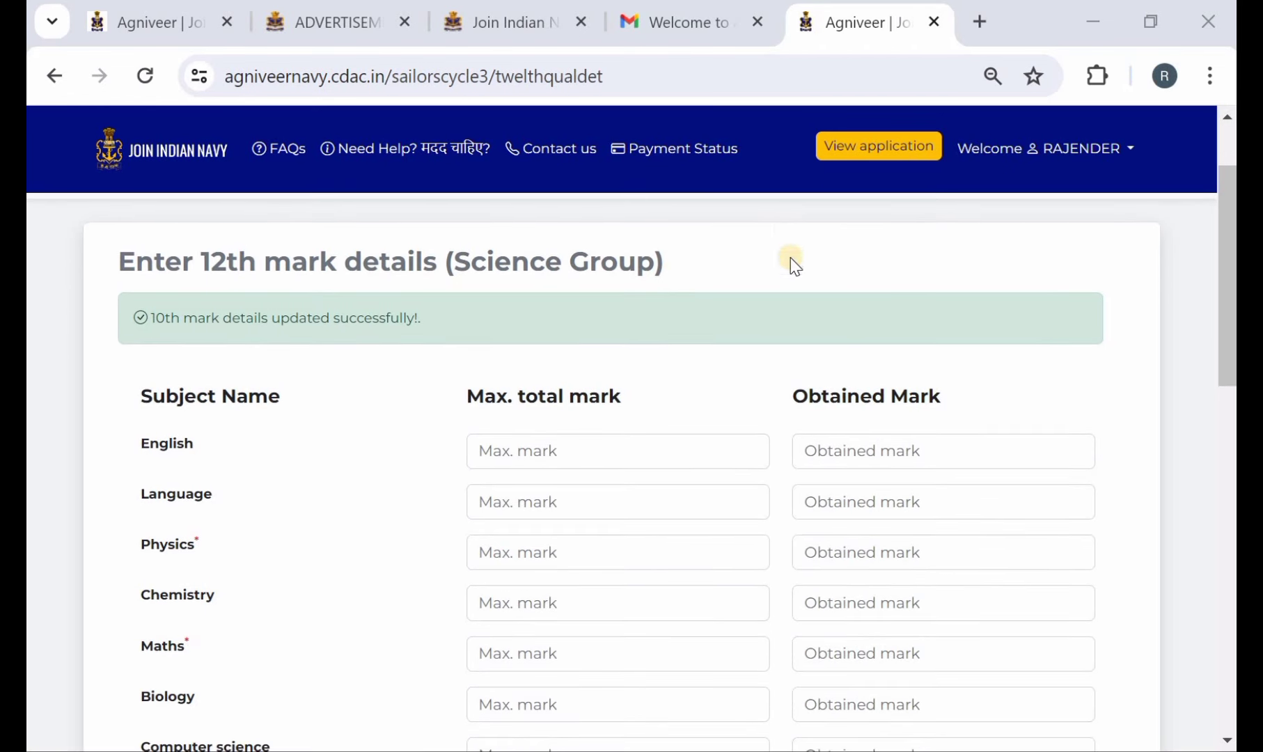
scroll(469, 317, "up", 1)
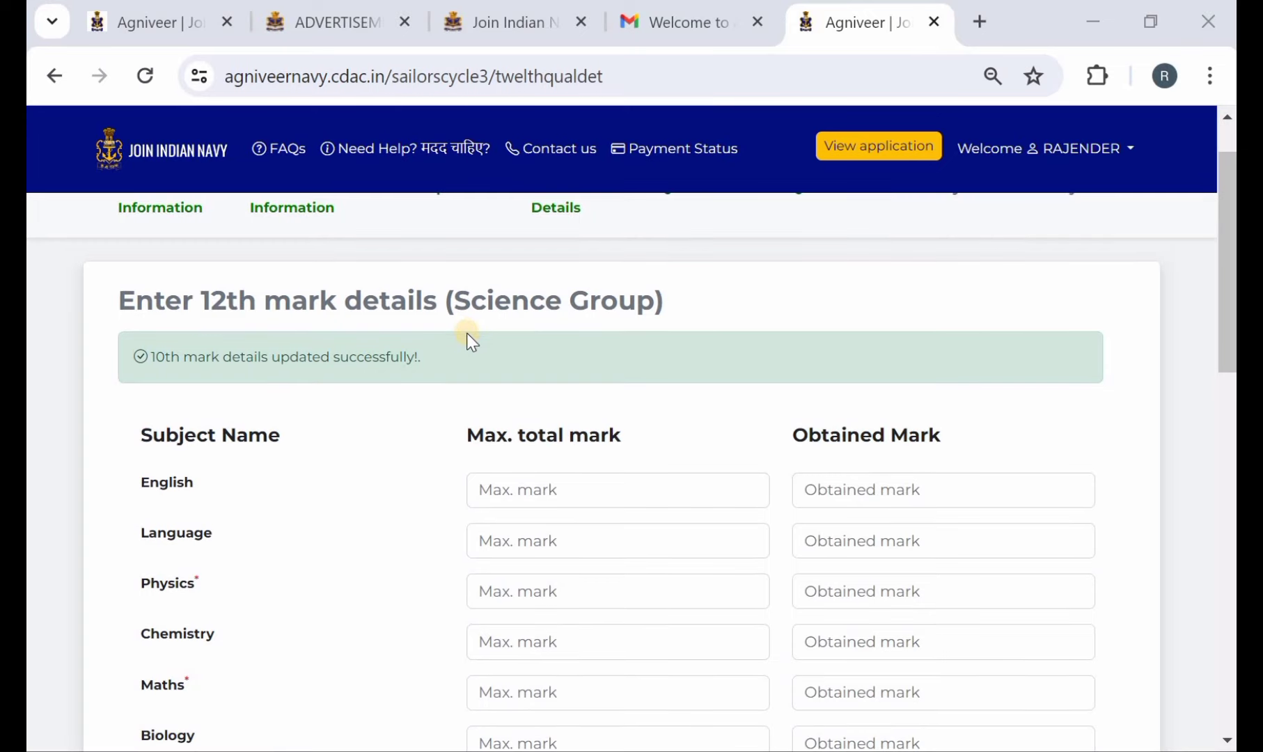
scroll(496, 340, "down", 1)
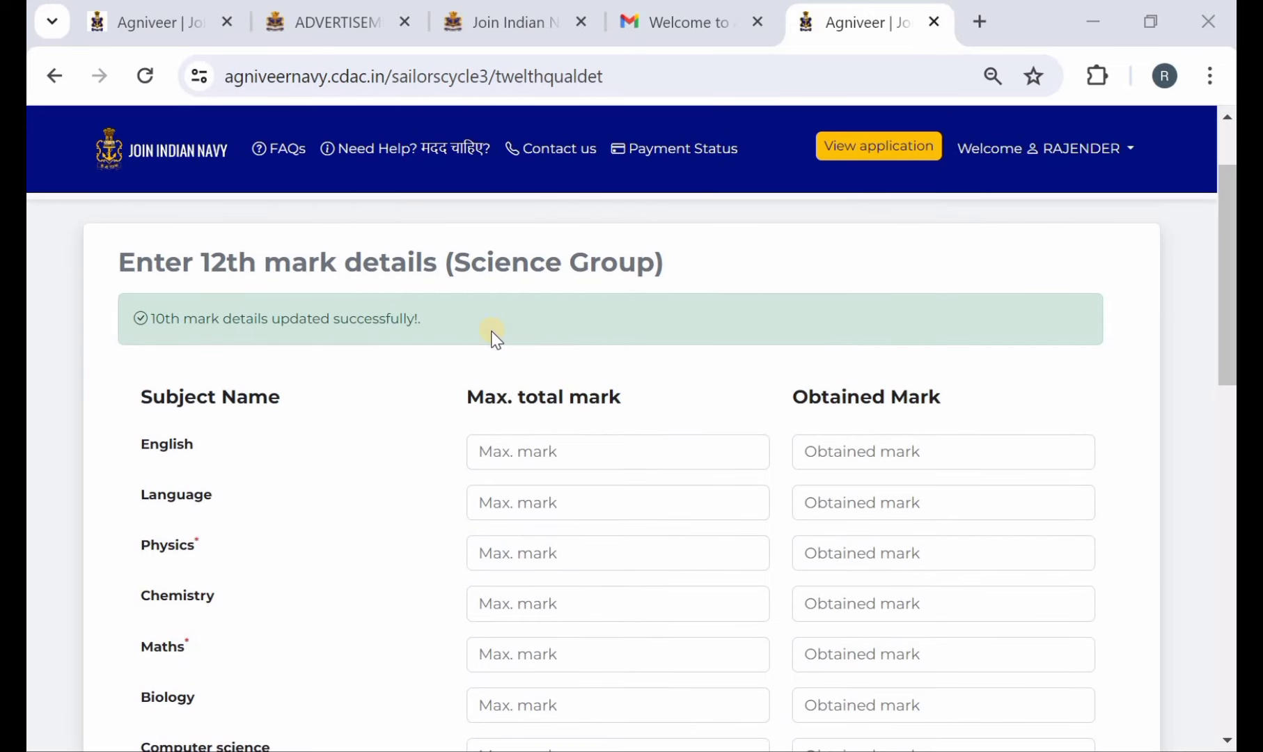
scroll(493, 334, "down", 2)
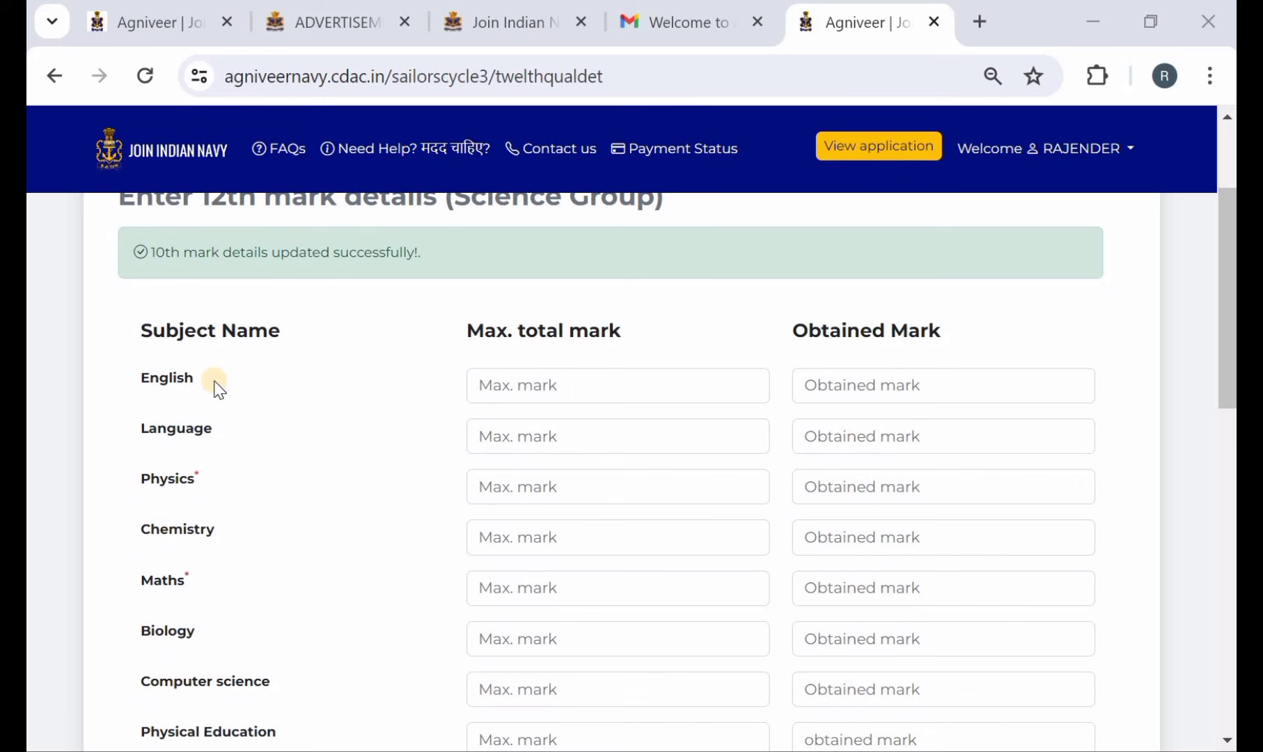
left_click(538, 402)
type("1000")
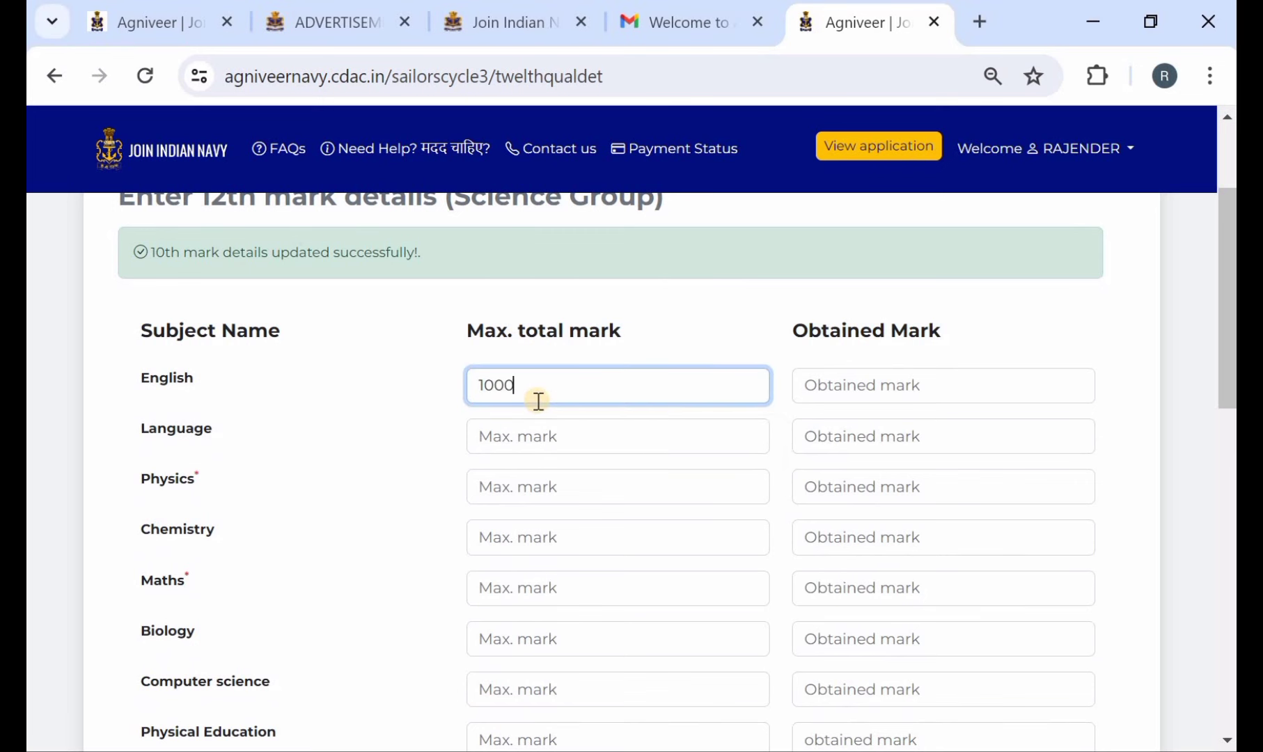
left_click(910, 380)
type("758")
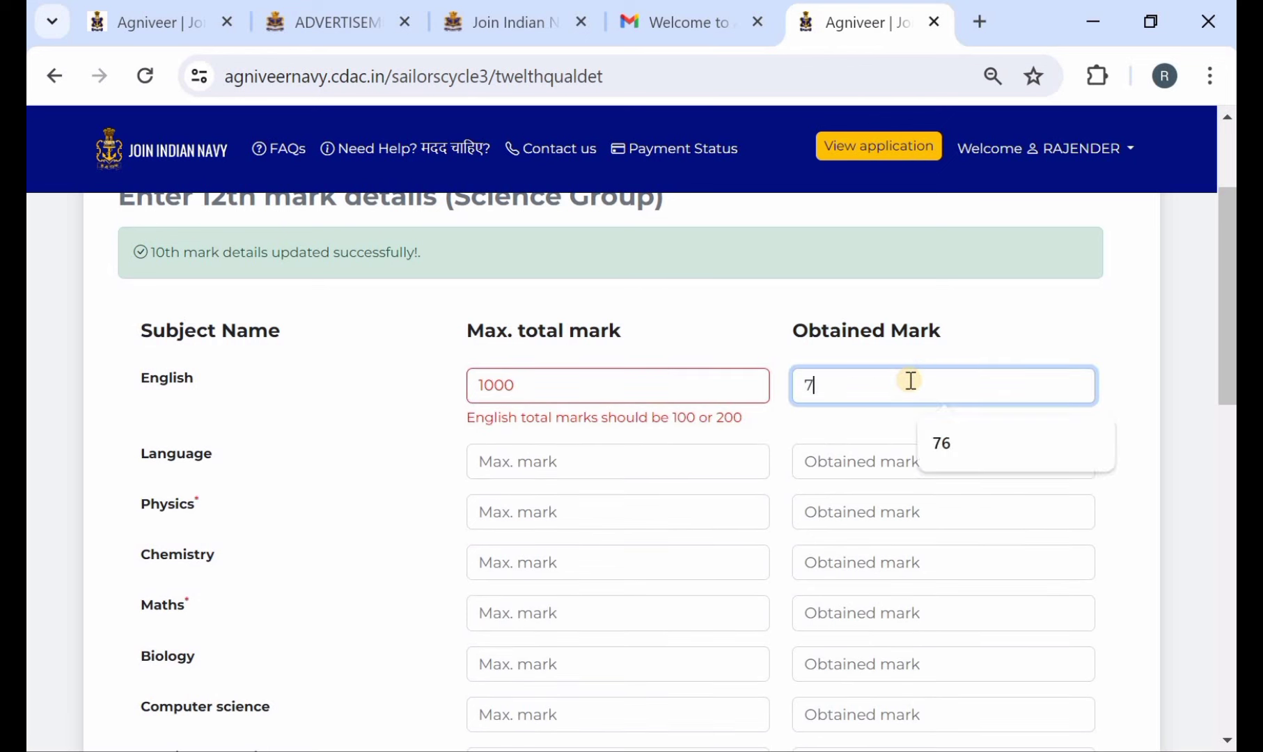
left_click(625, 375)
key("BackSpace")
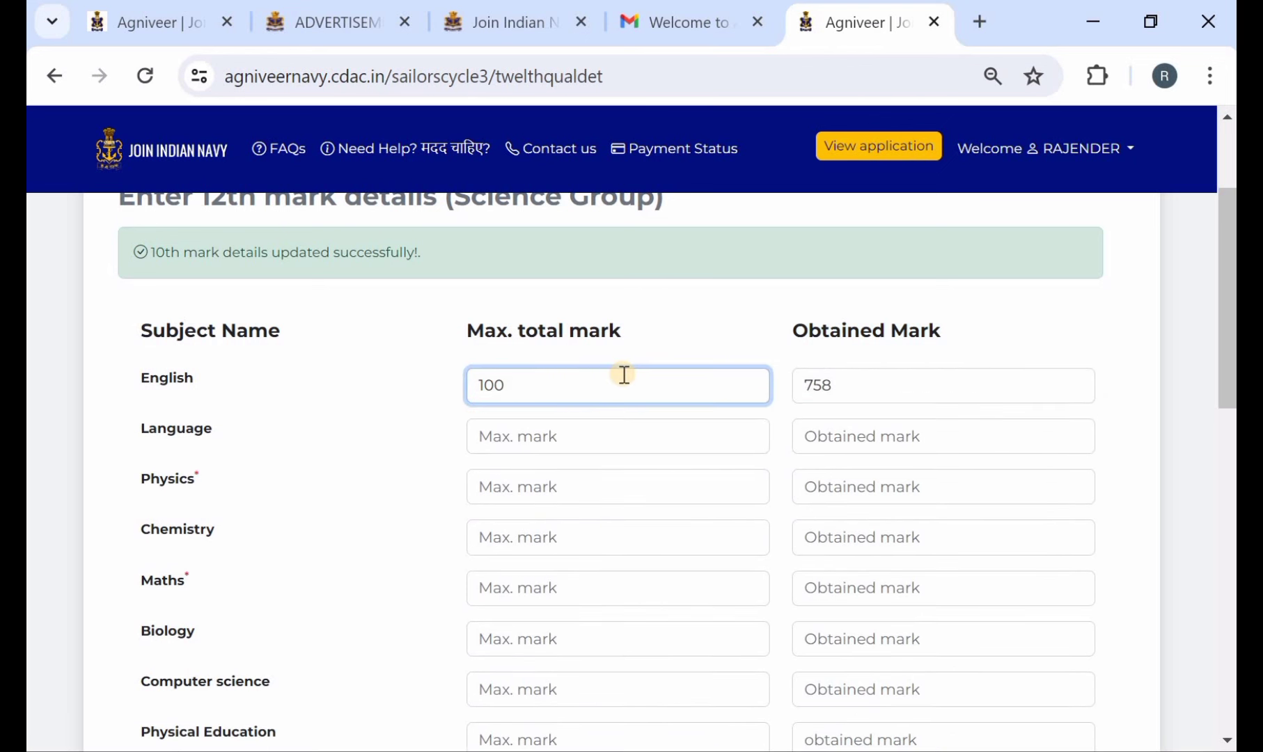
left_click(843, 391)
key("BackSpace")
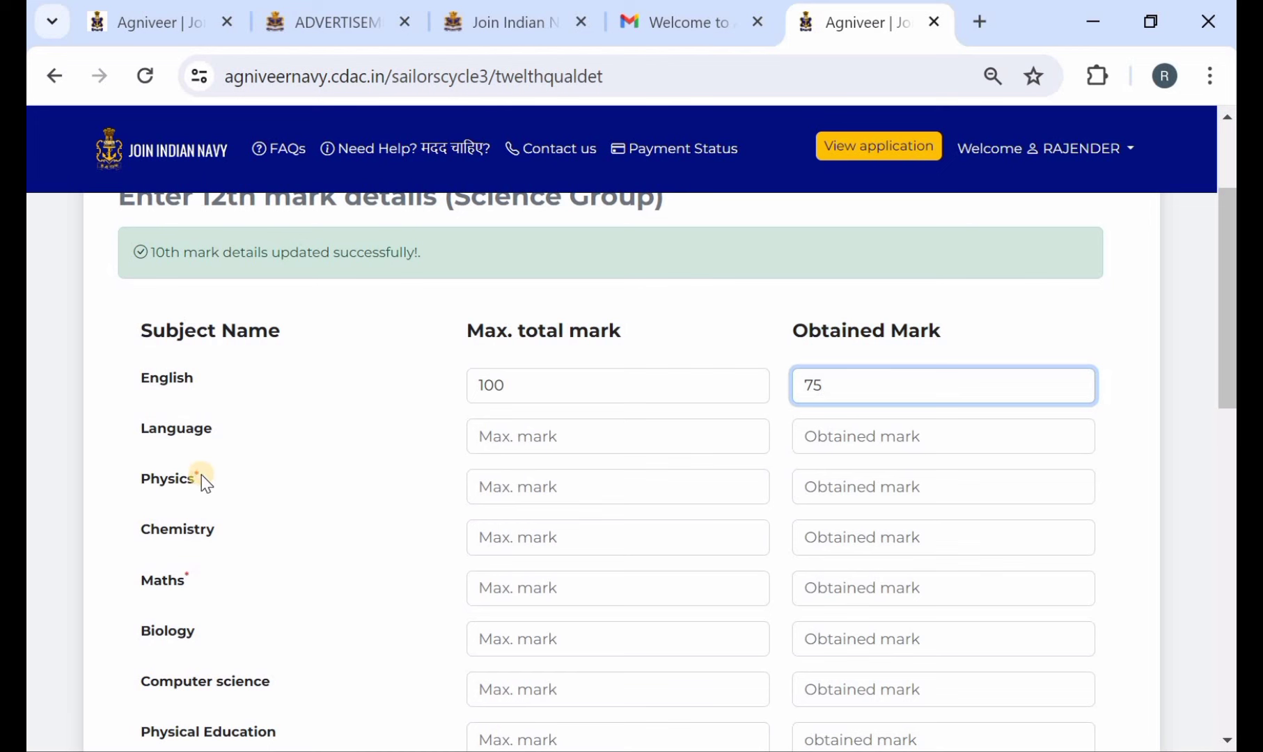
Enter Physics 95/100 and Chemistry 75/100
left_click(548, 490)
type("100")
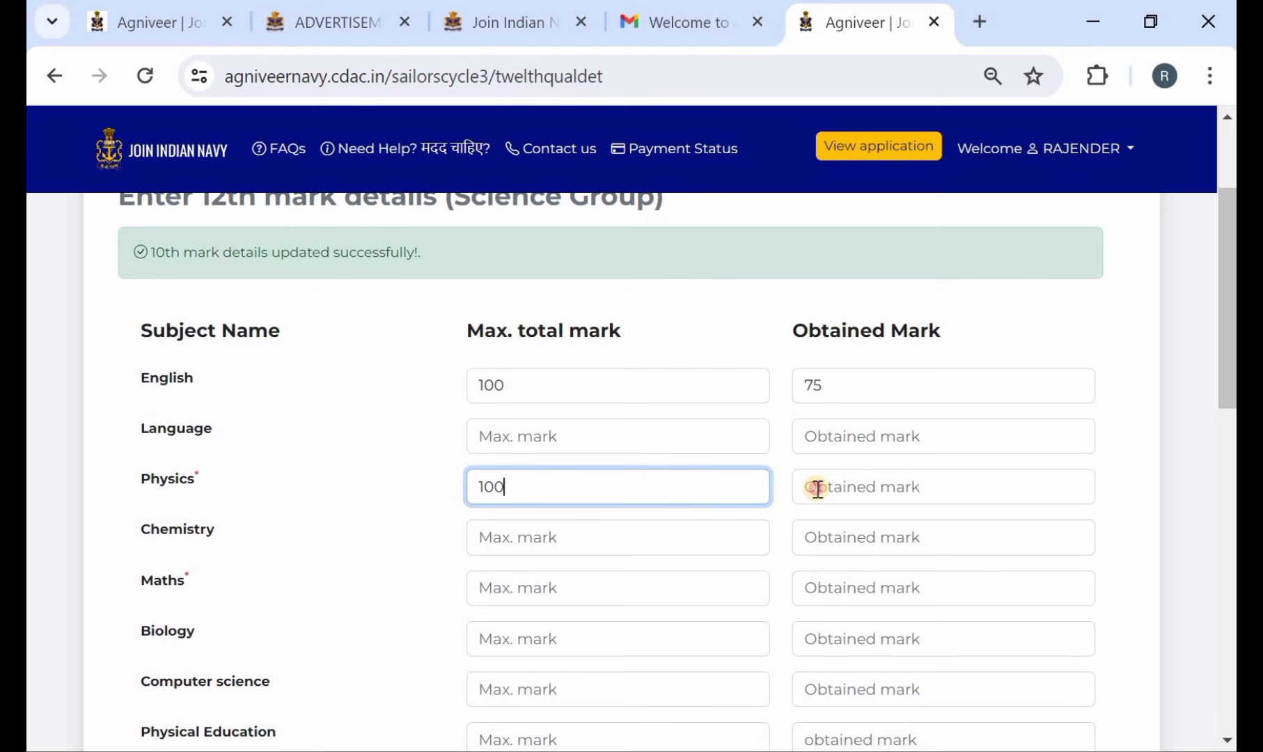
left_click(817, 488)
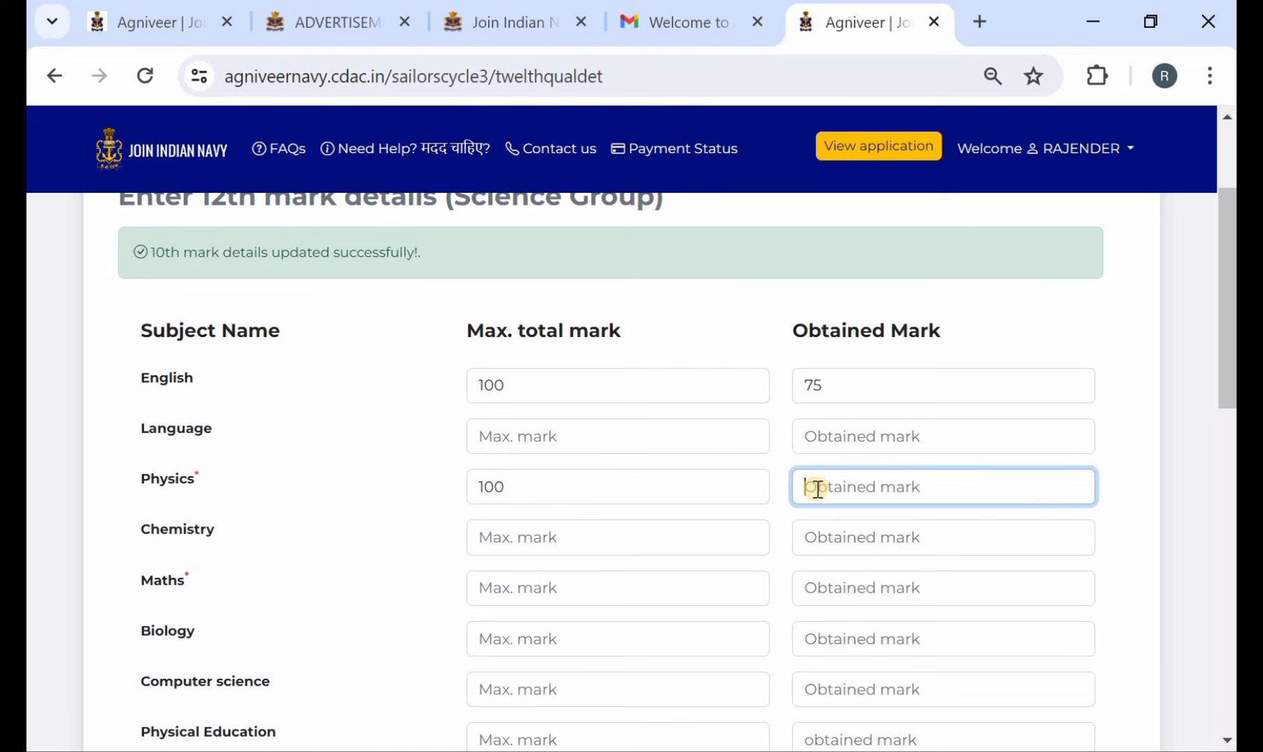
type("95")
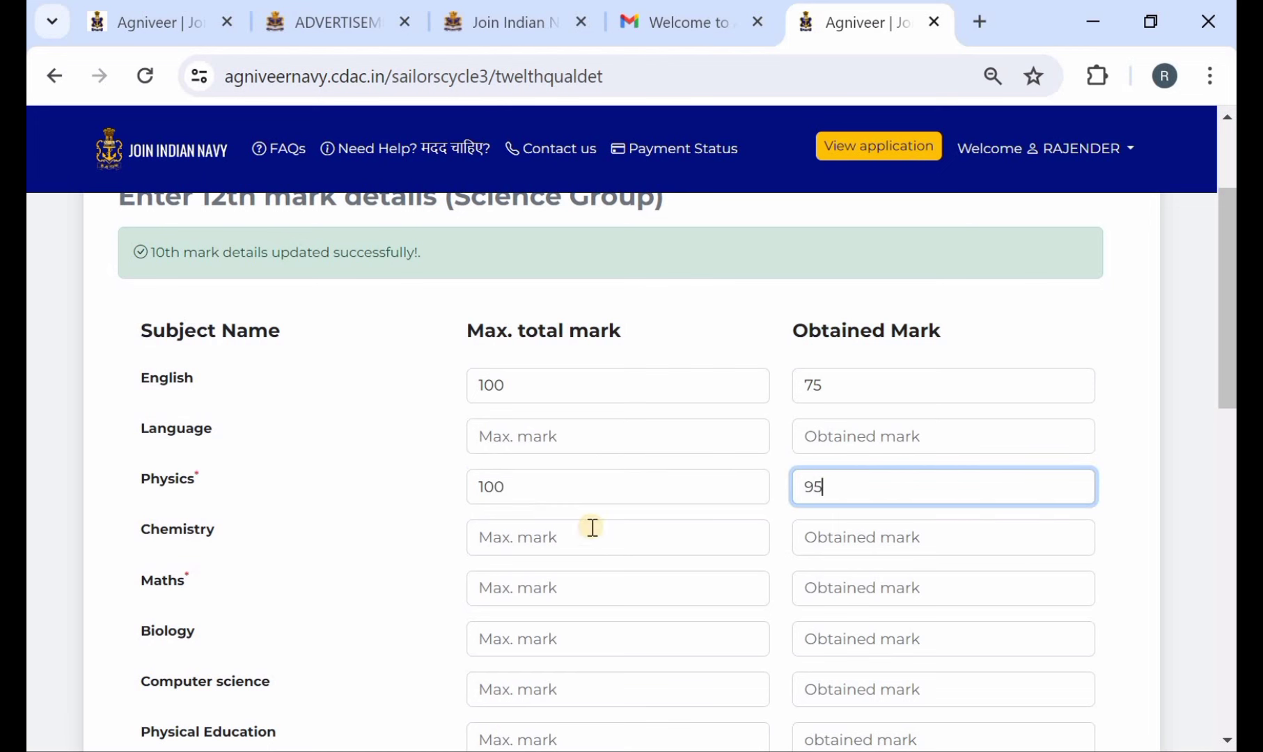
left_click(511, 539)
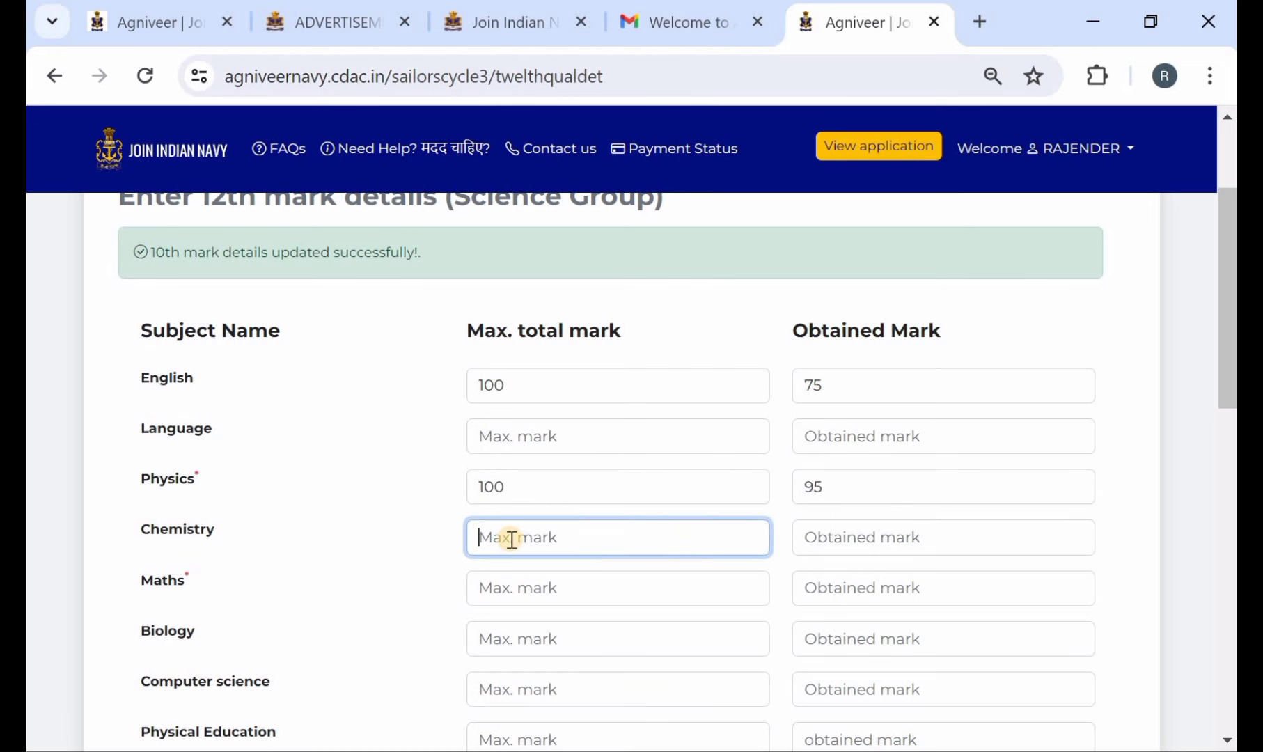
type("100")
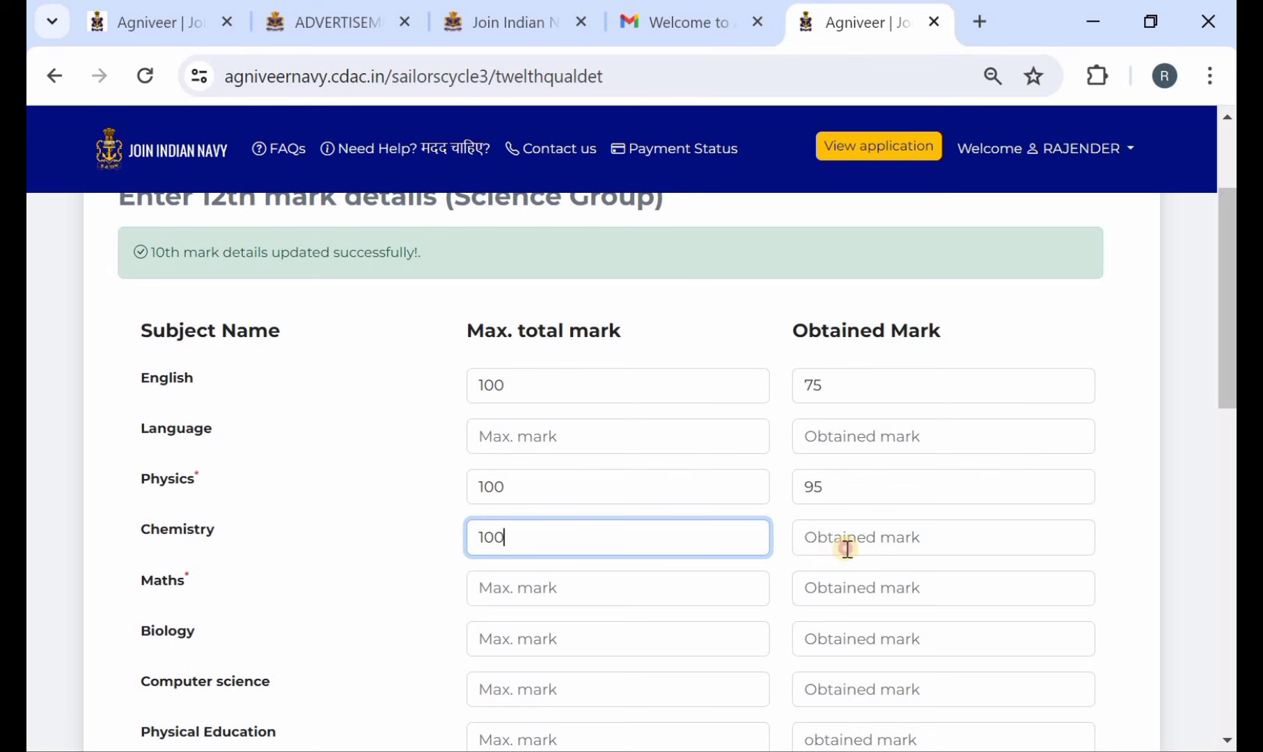
left_click(842, 549)
type("75")
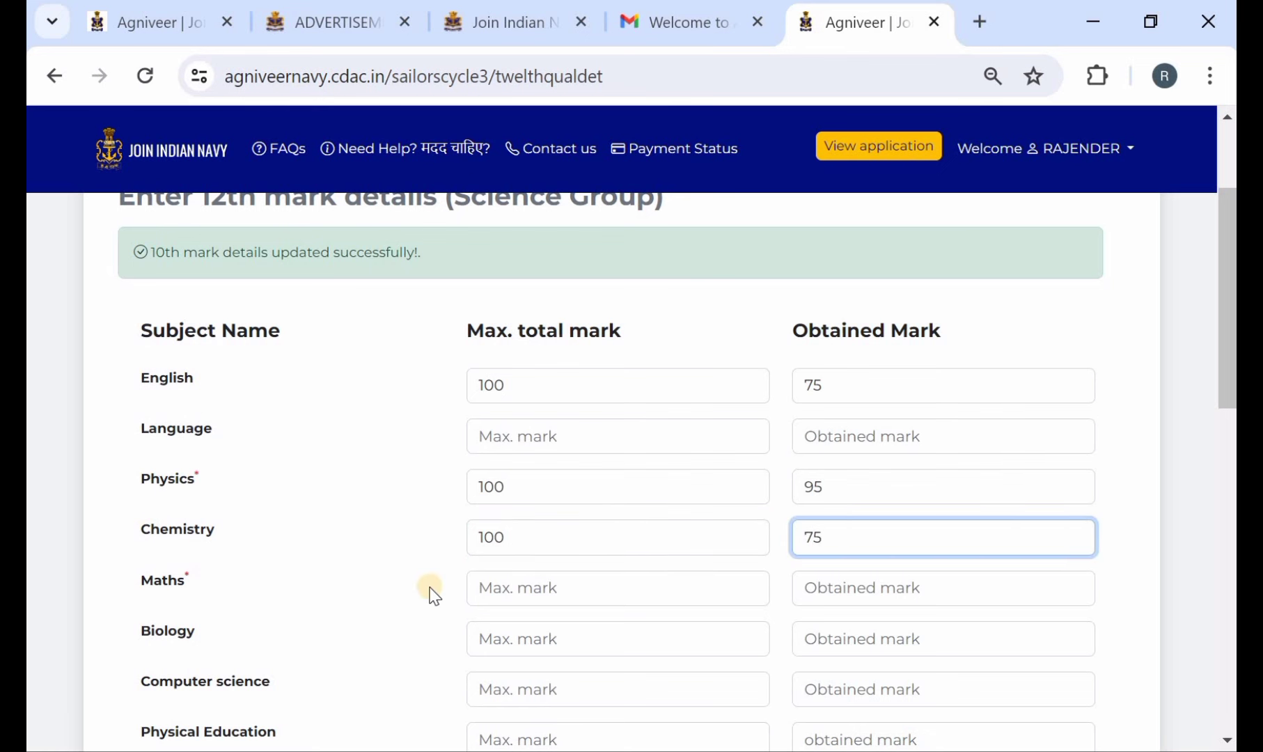
Enter Maths 86 out of 100
left_click(493, 589)
type("10")
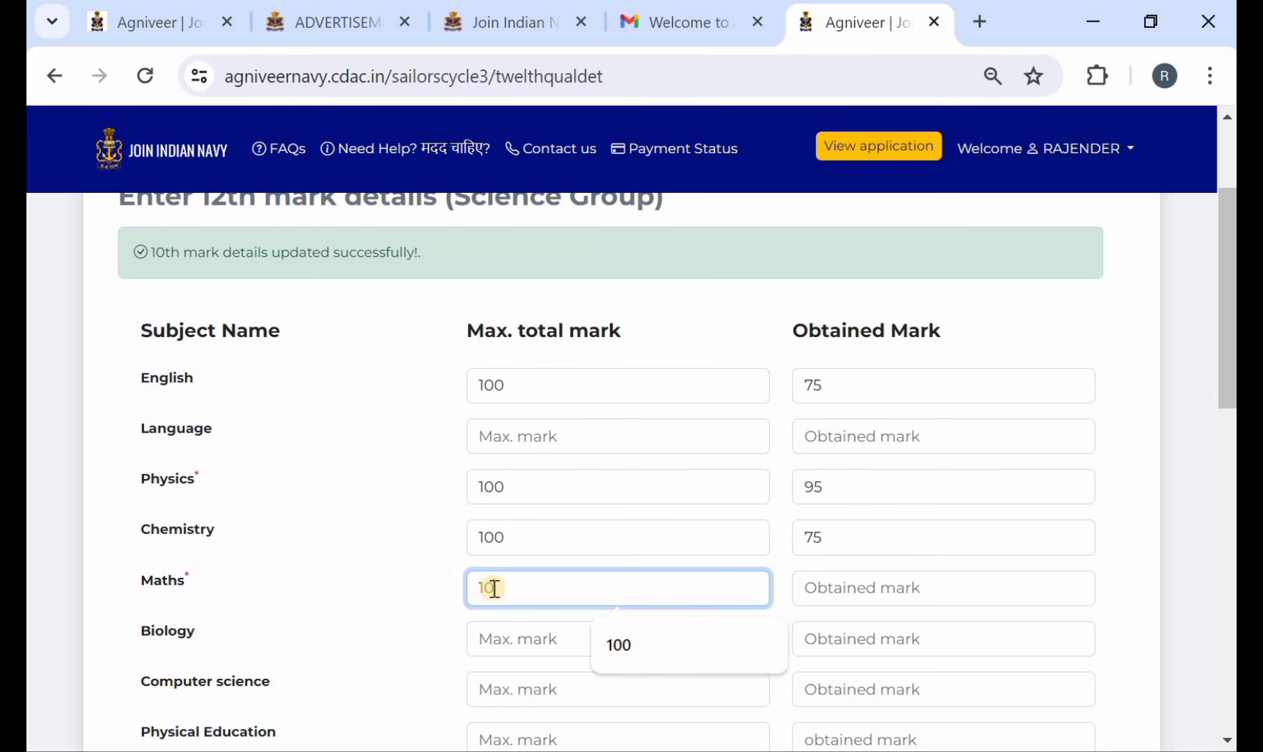
type("0")
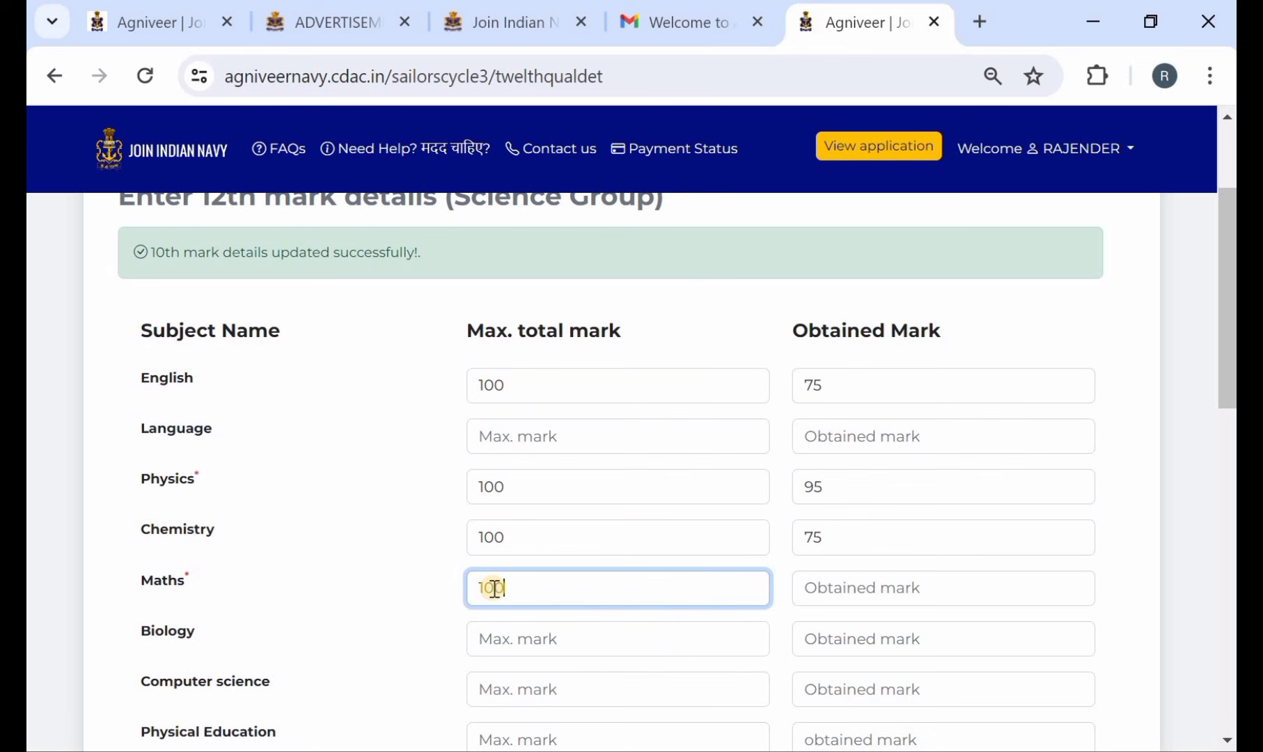
left_click(887, 587)
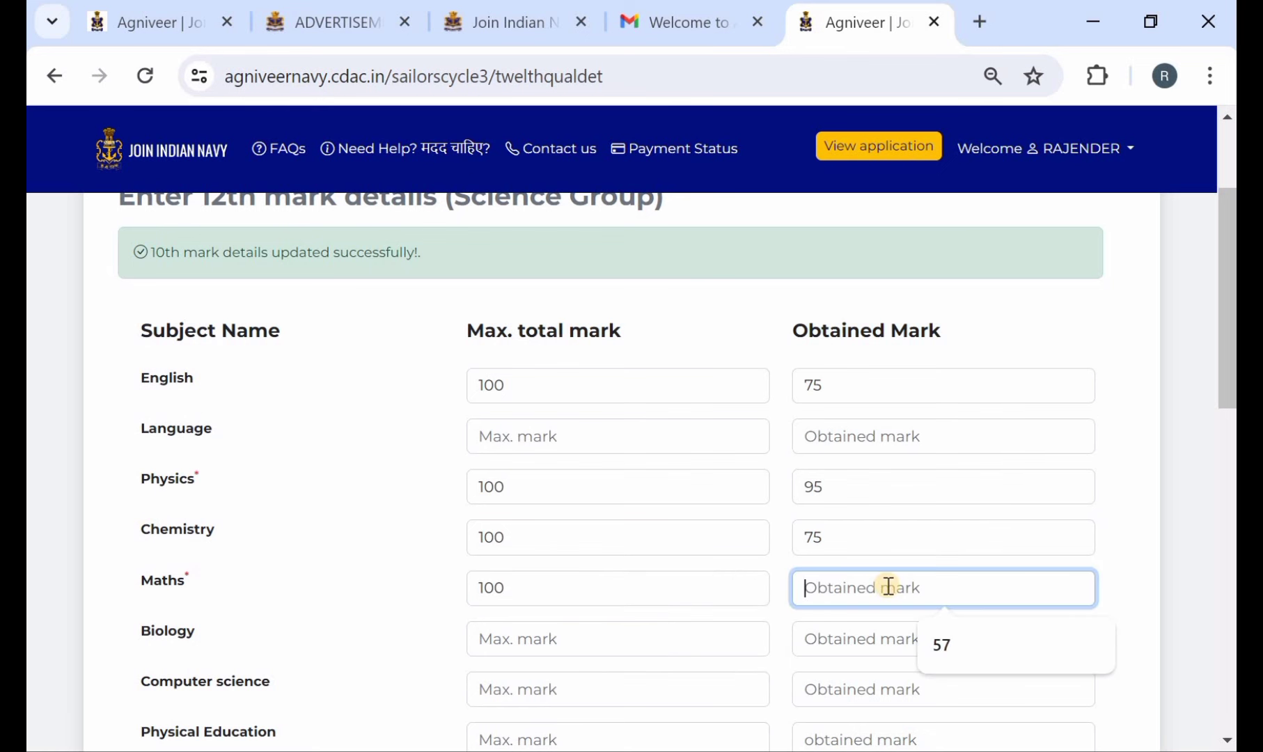
type("86")
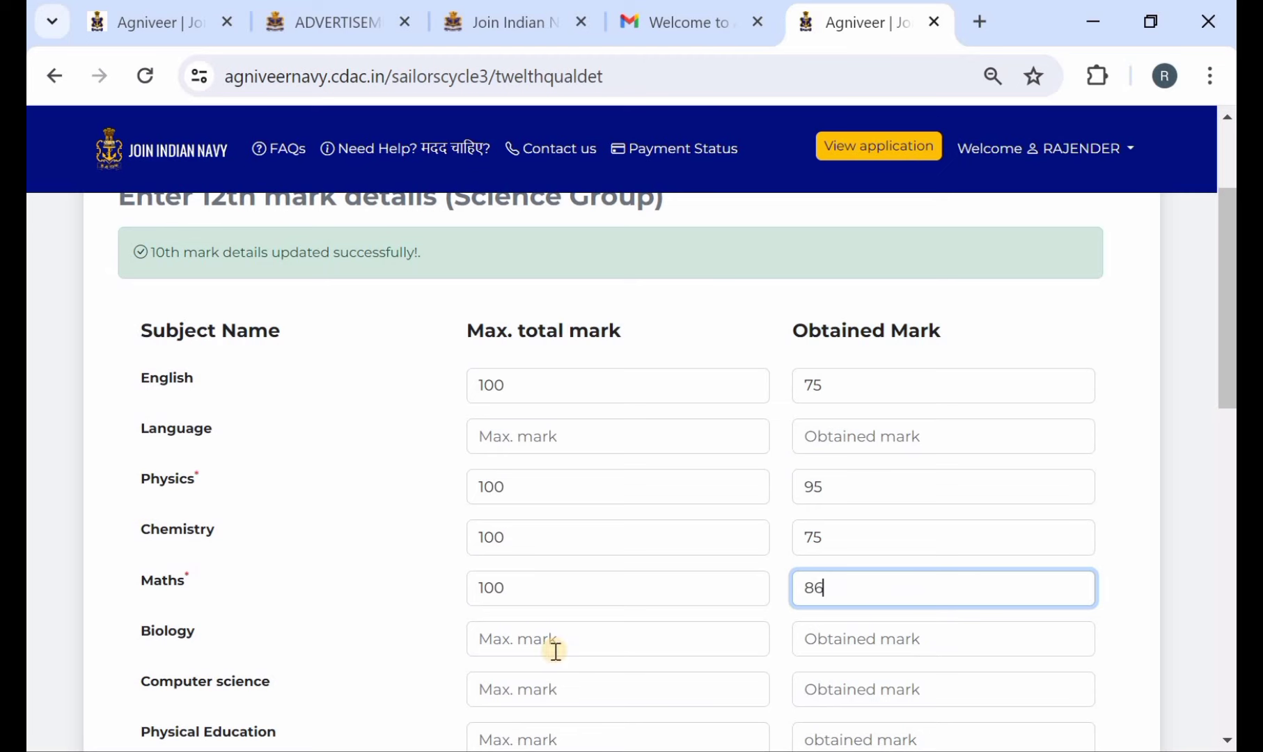
scroll(526, 651, "down", 1)
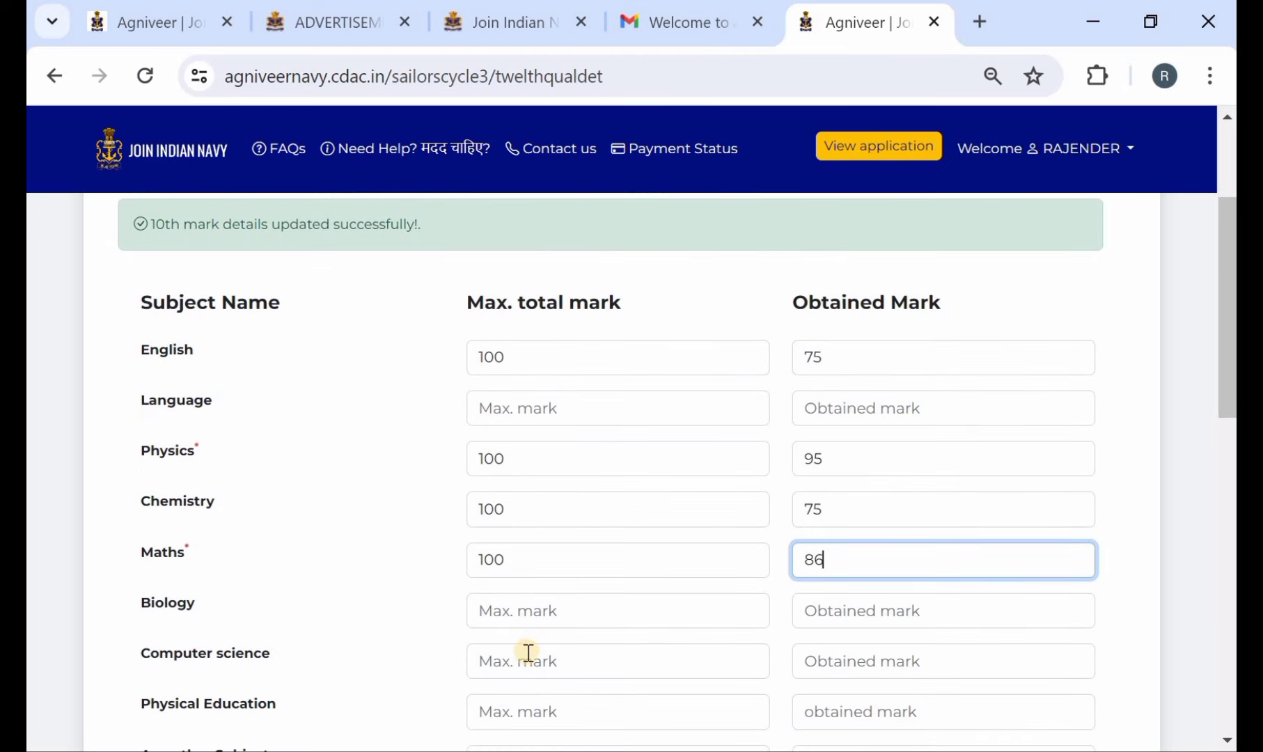
Enter 12th marks out of 100 for Biology (53) and Computer science (59)
left_click(571, 614)
type("100")
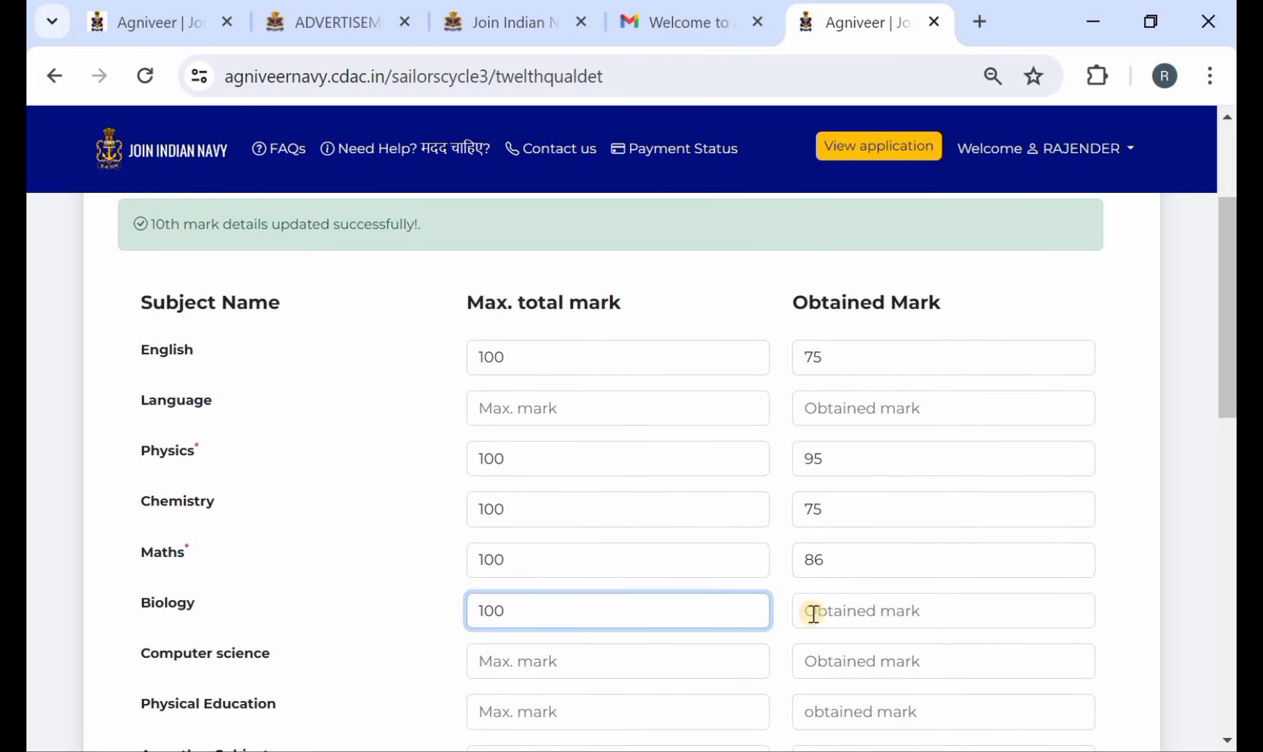
left_click(814, 612)
type("5")
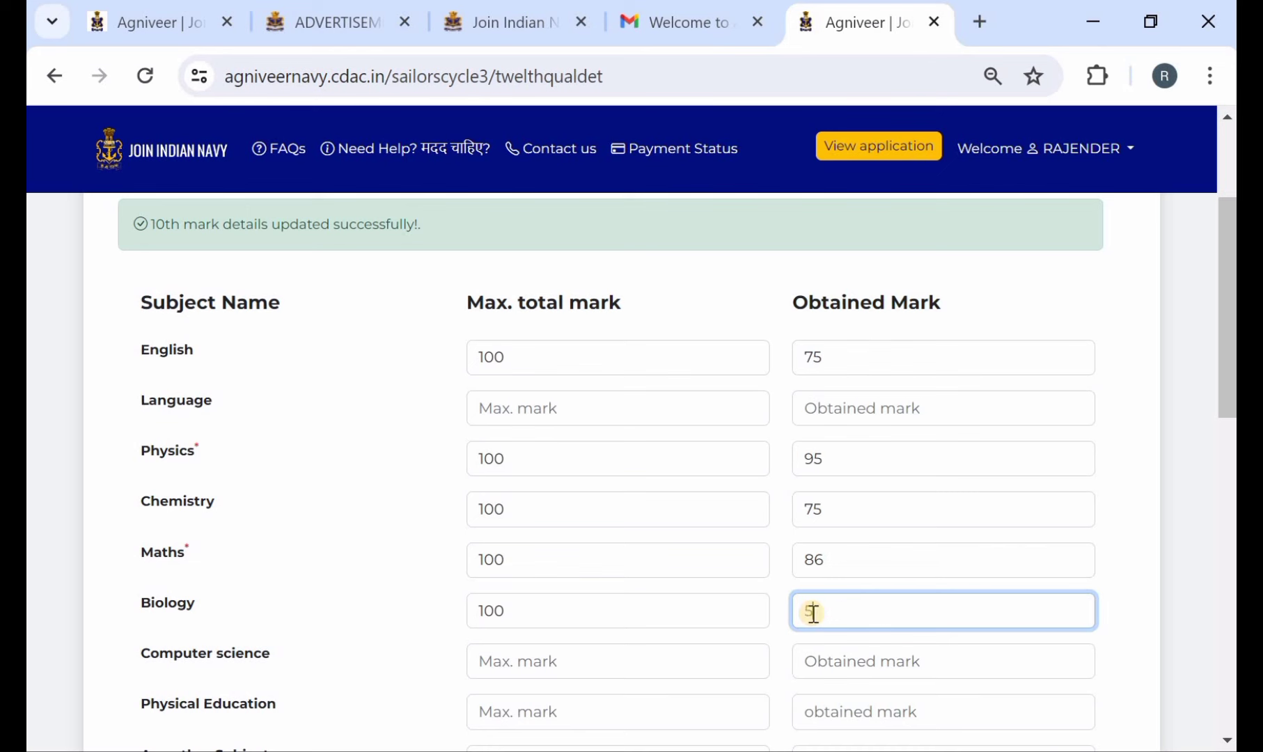
type("3")
scroll(612, 646, "down", 1)
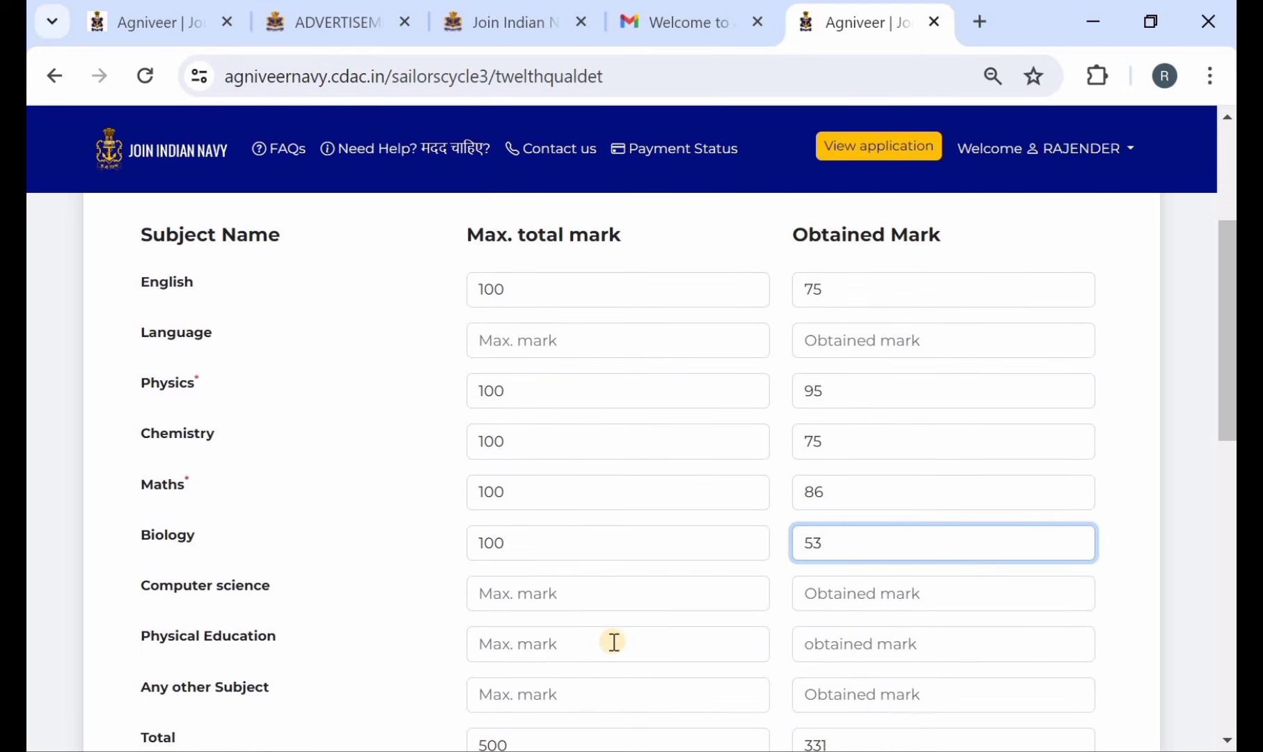
left_click(563, 641)
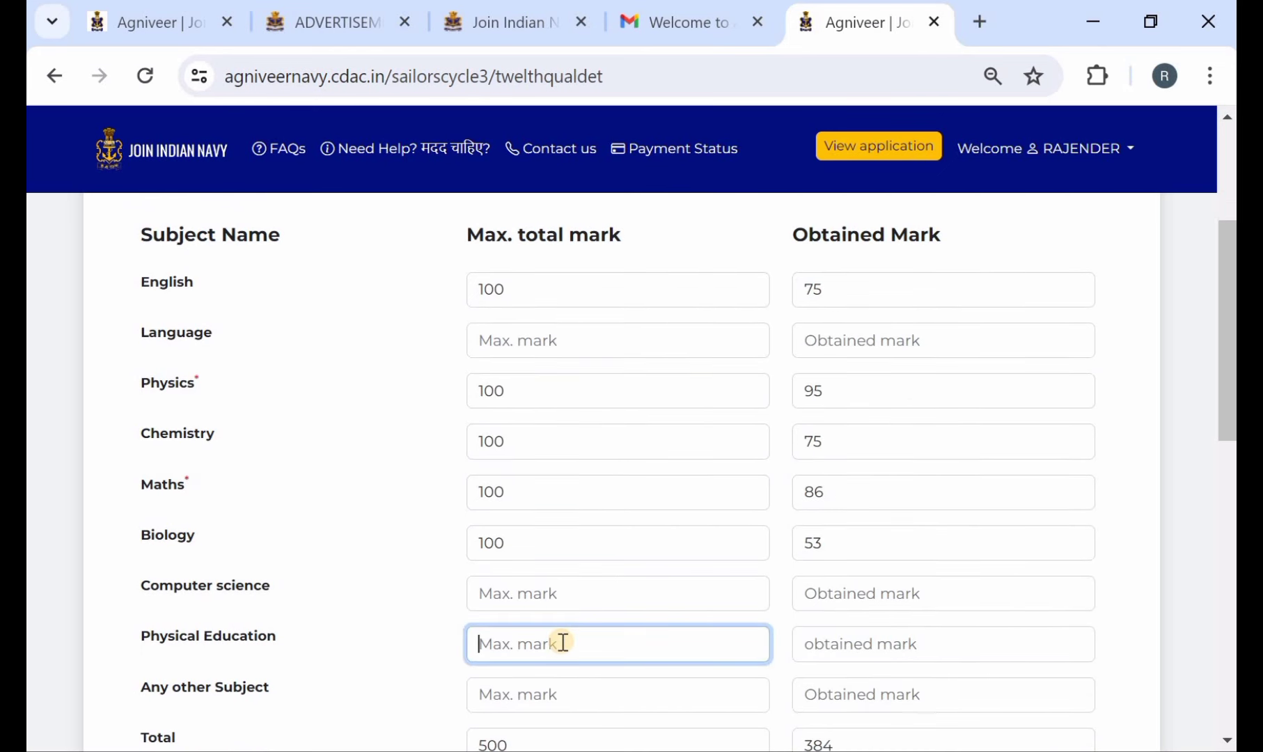
scroll(562, 642, "down", 1)
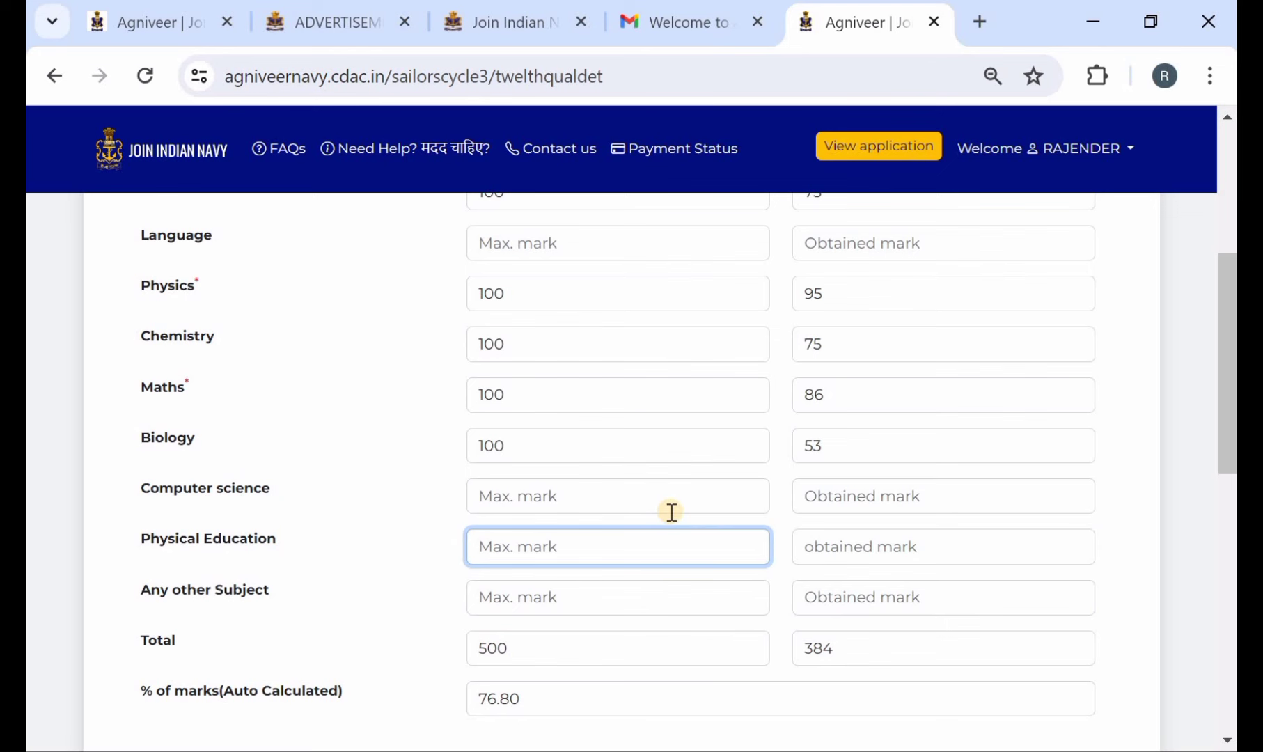
scroll(671, 511, "up", 1)
left_click(624, 519)
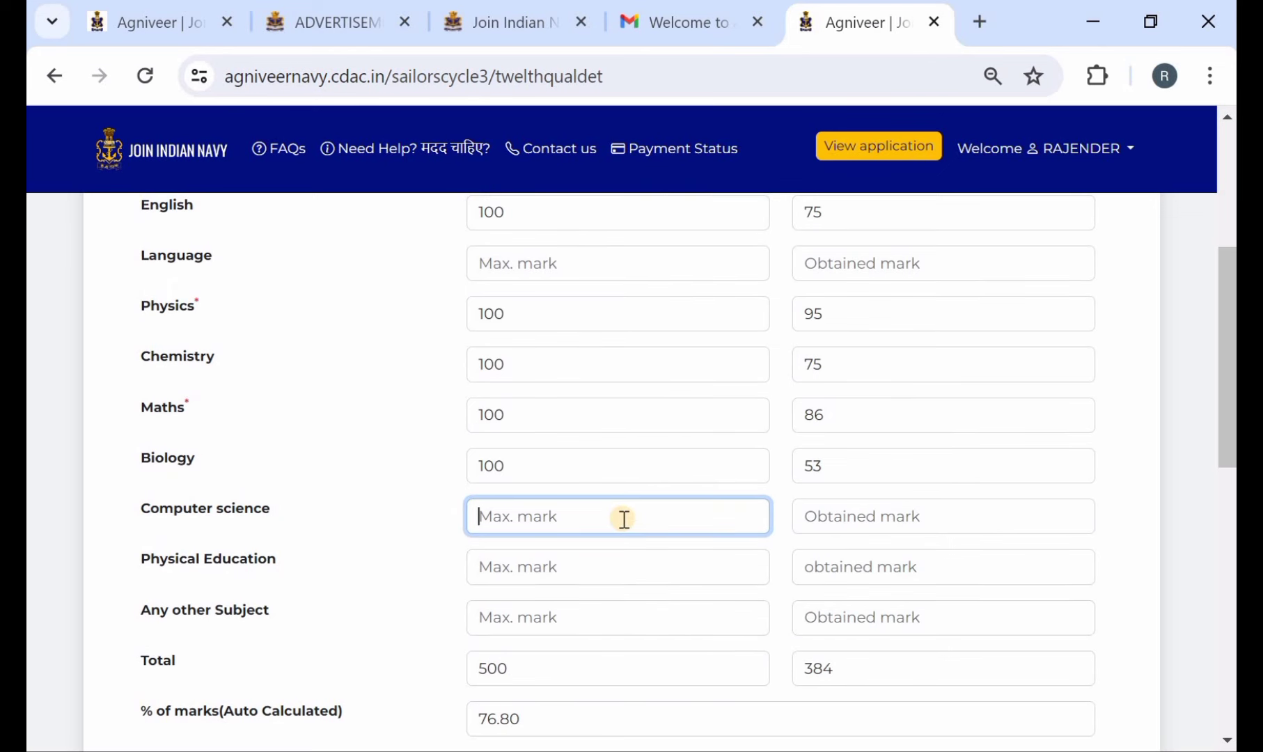
type("100")
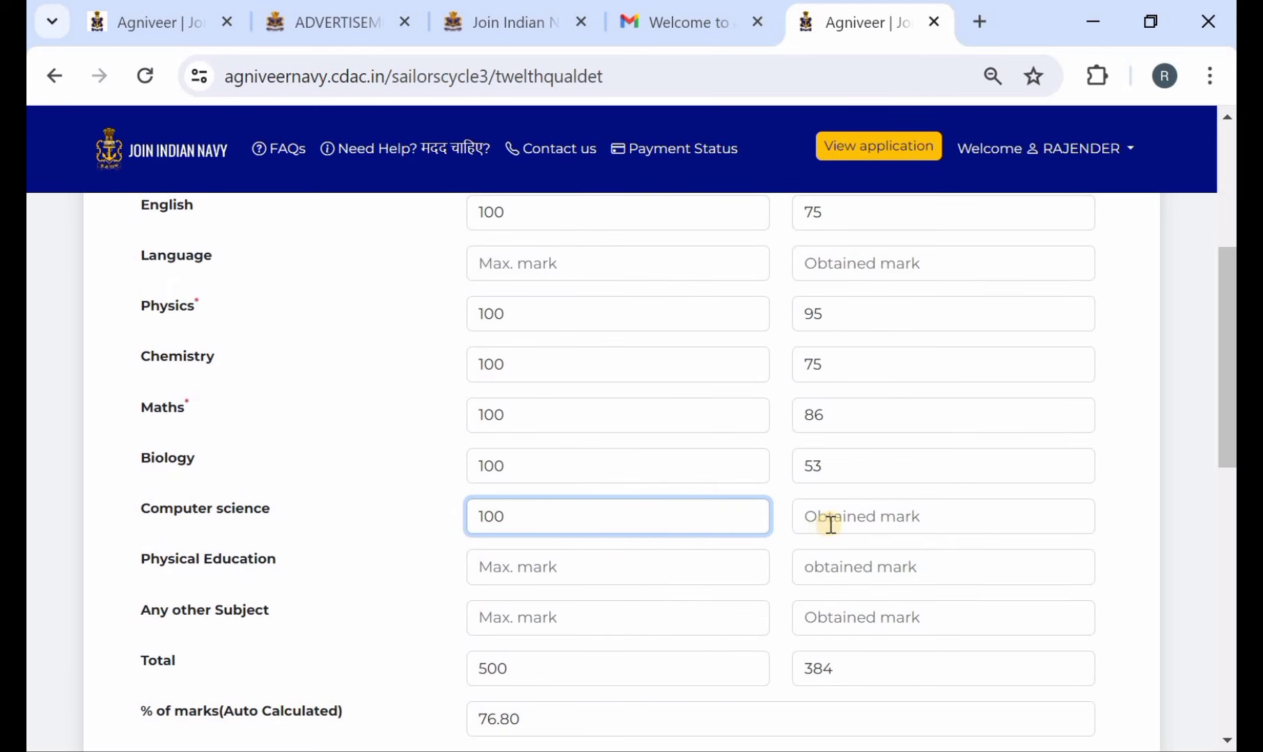
left_click(830, 522)
type("48")
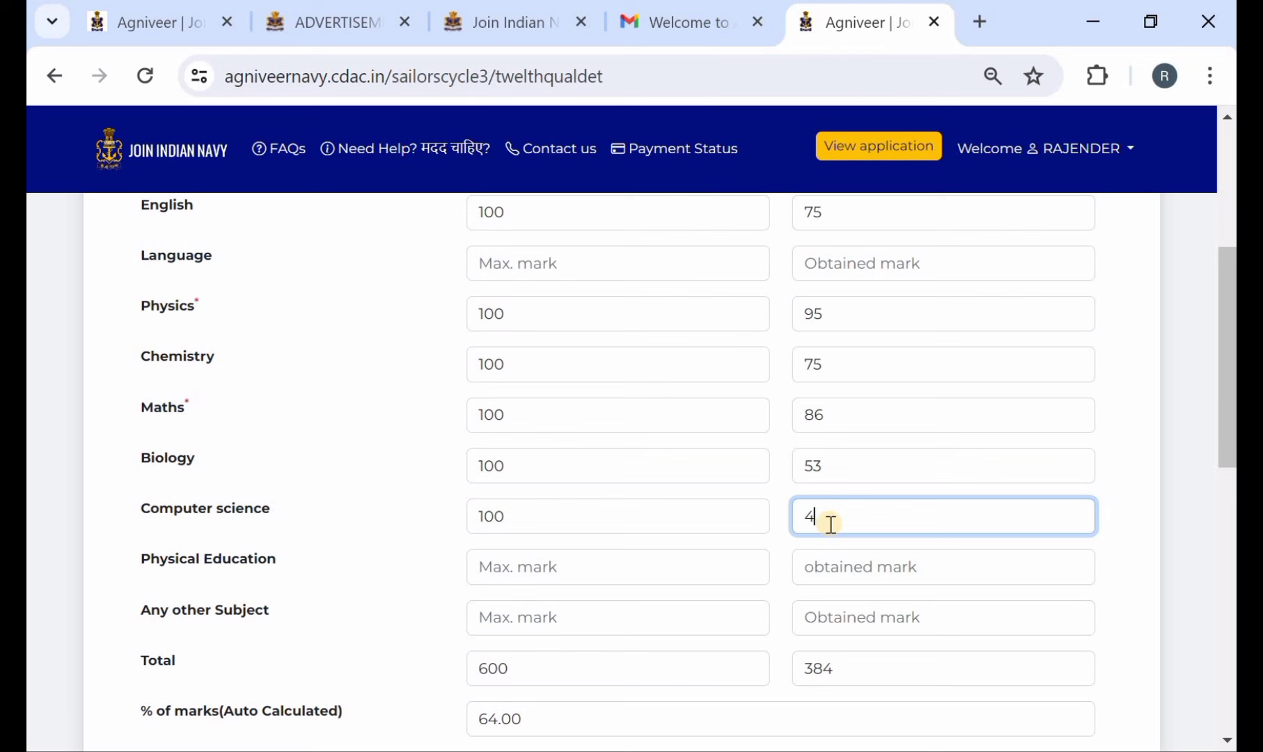
key("BackSpace")
type("59")
Enter the Language mark as 84 out of 100, bringing the total to 443/700
scroll(831, 524, "up", 2)
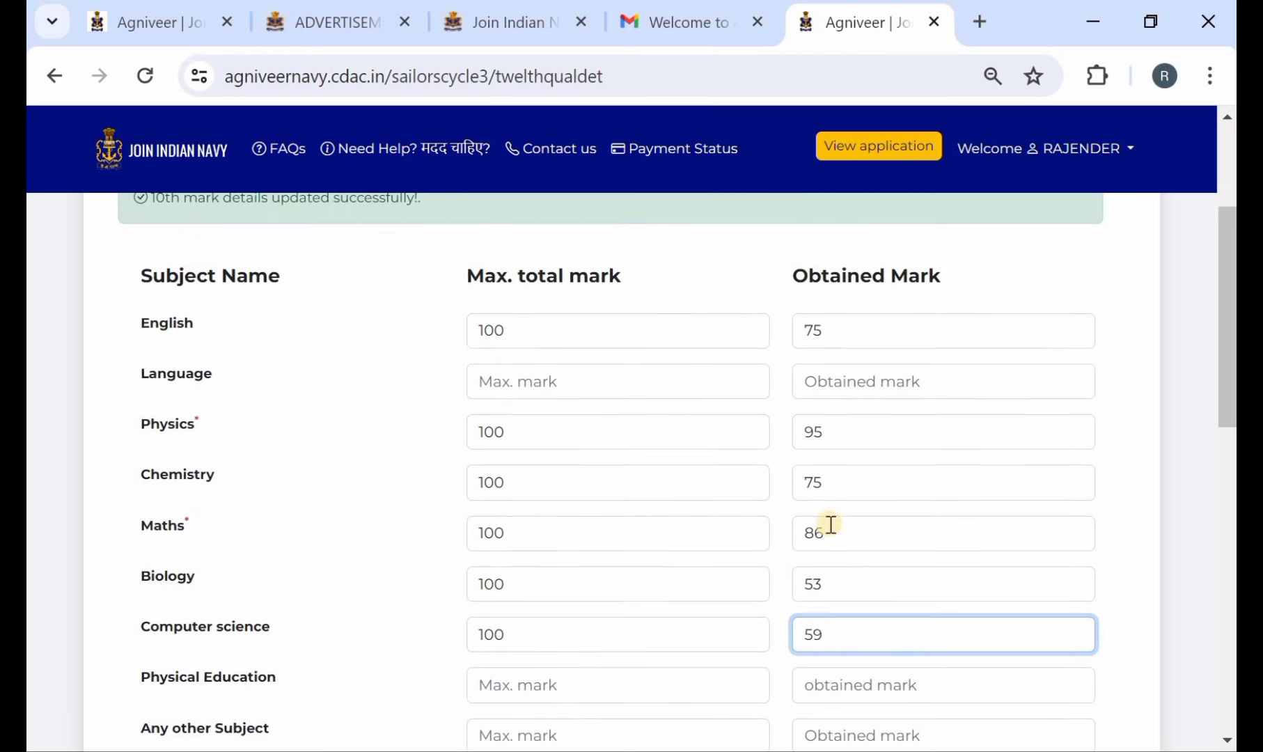
left_click(523, 382)
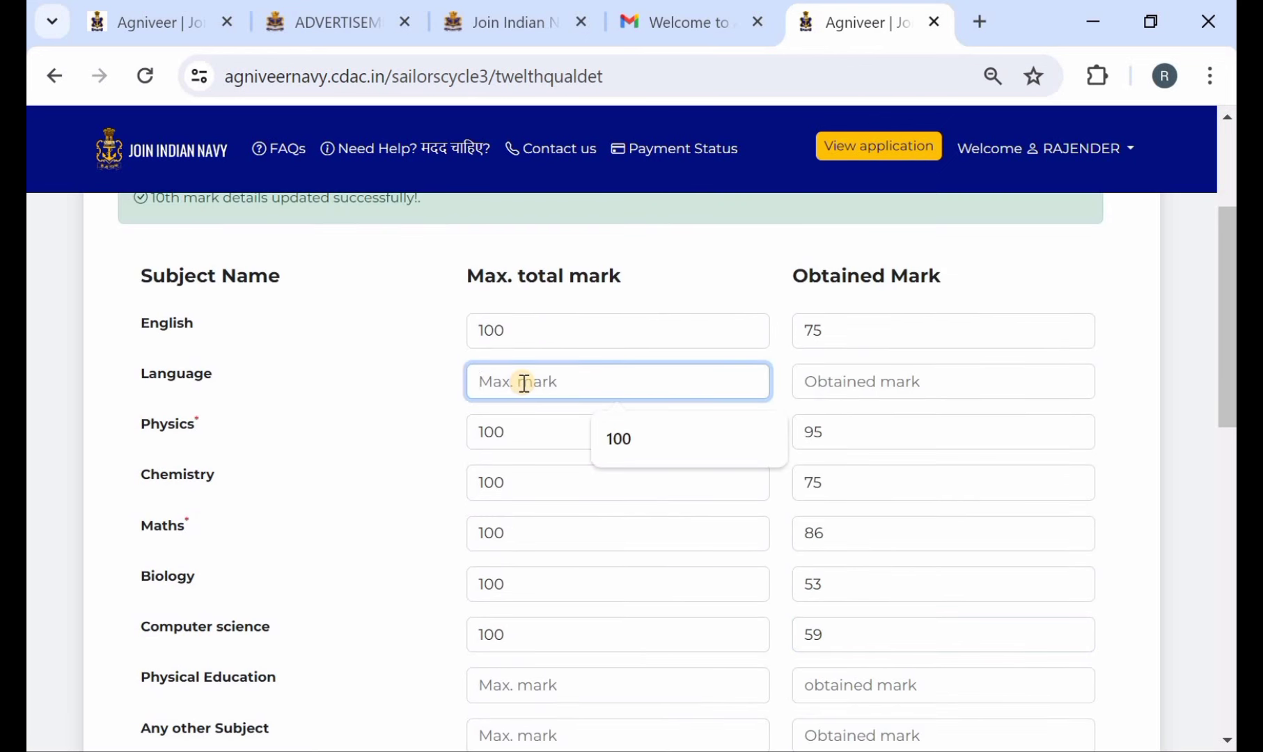
type("100")
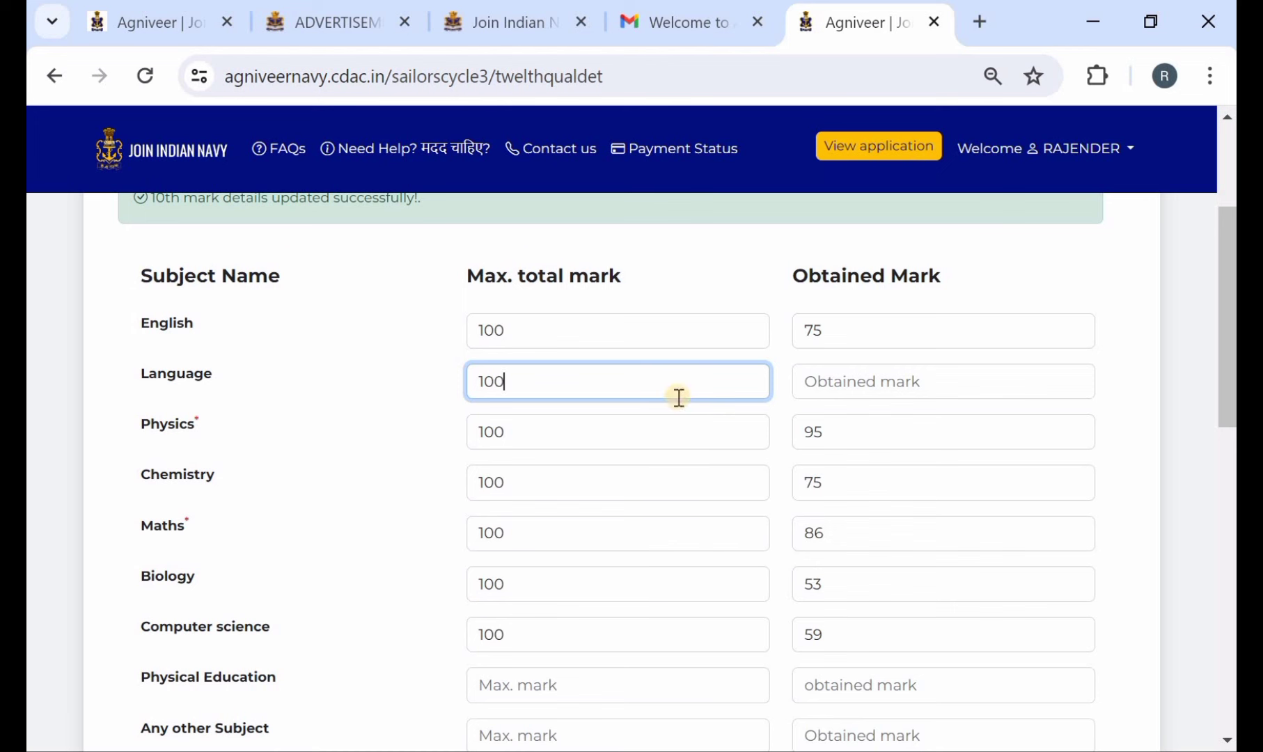
left_click(865, 376)
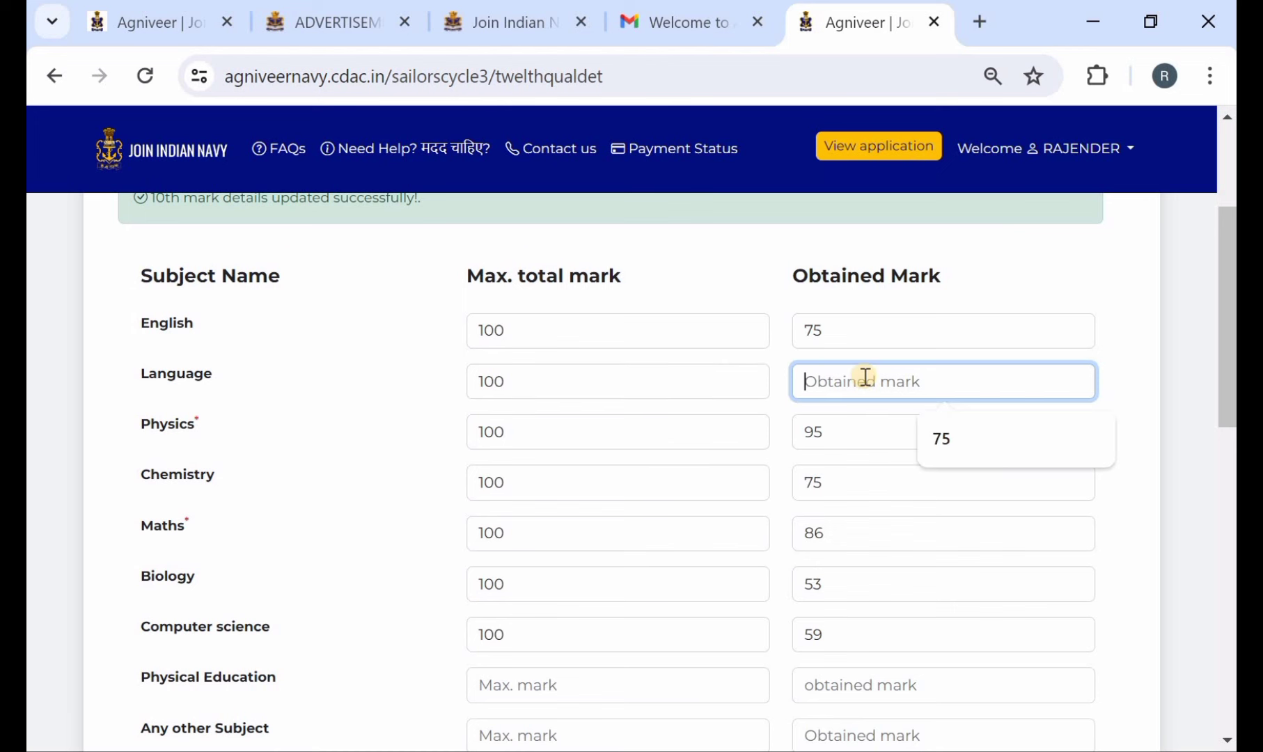
type("84")
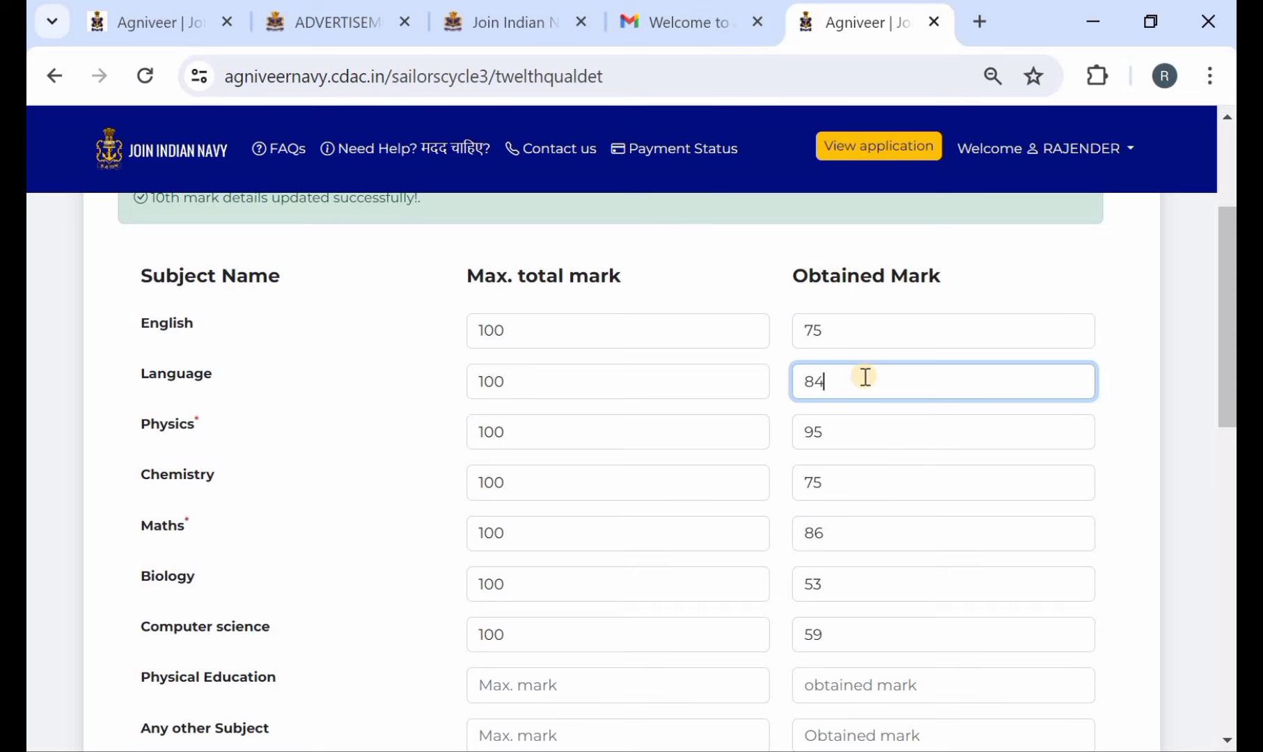
scroll(866, 377, "down", 7)
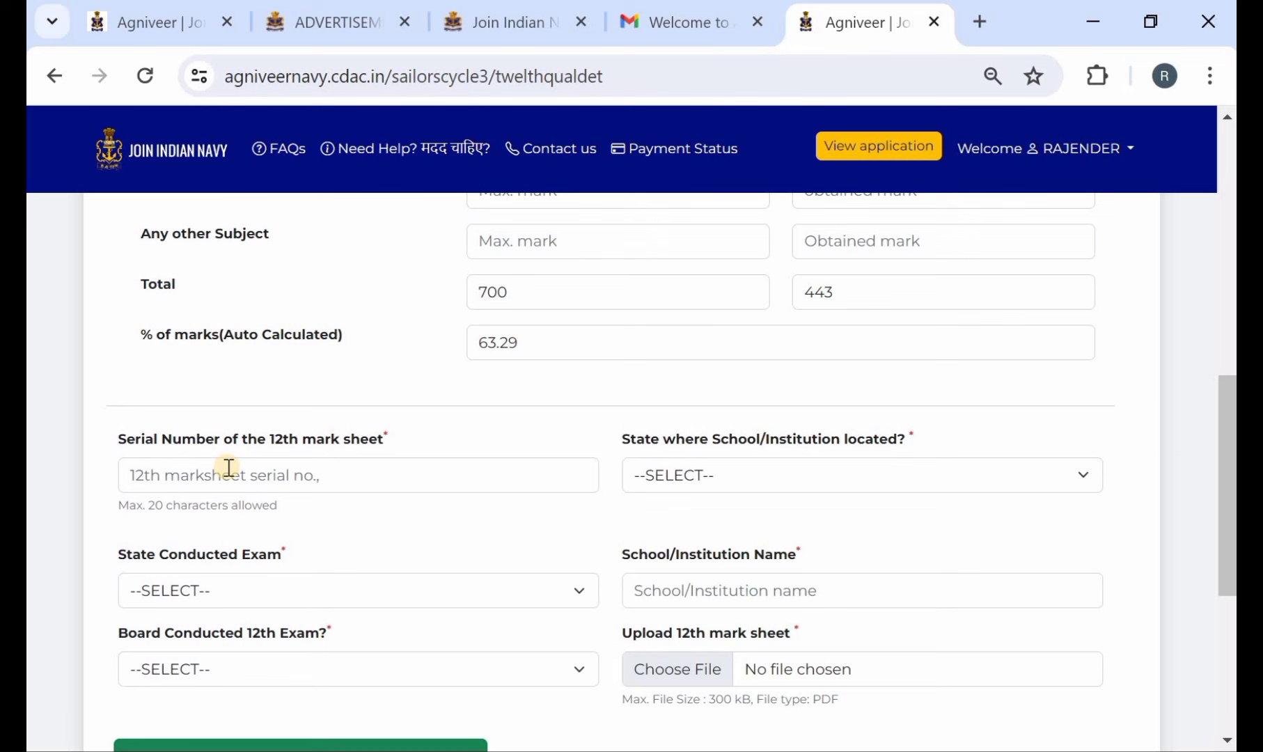
Set both the school's state and the exam's state to TELANGANA
left_click(685, 474)
scroll(698, 370, "down", 5)
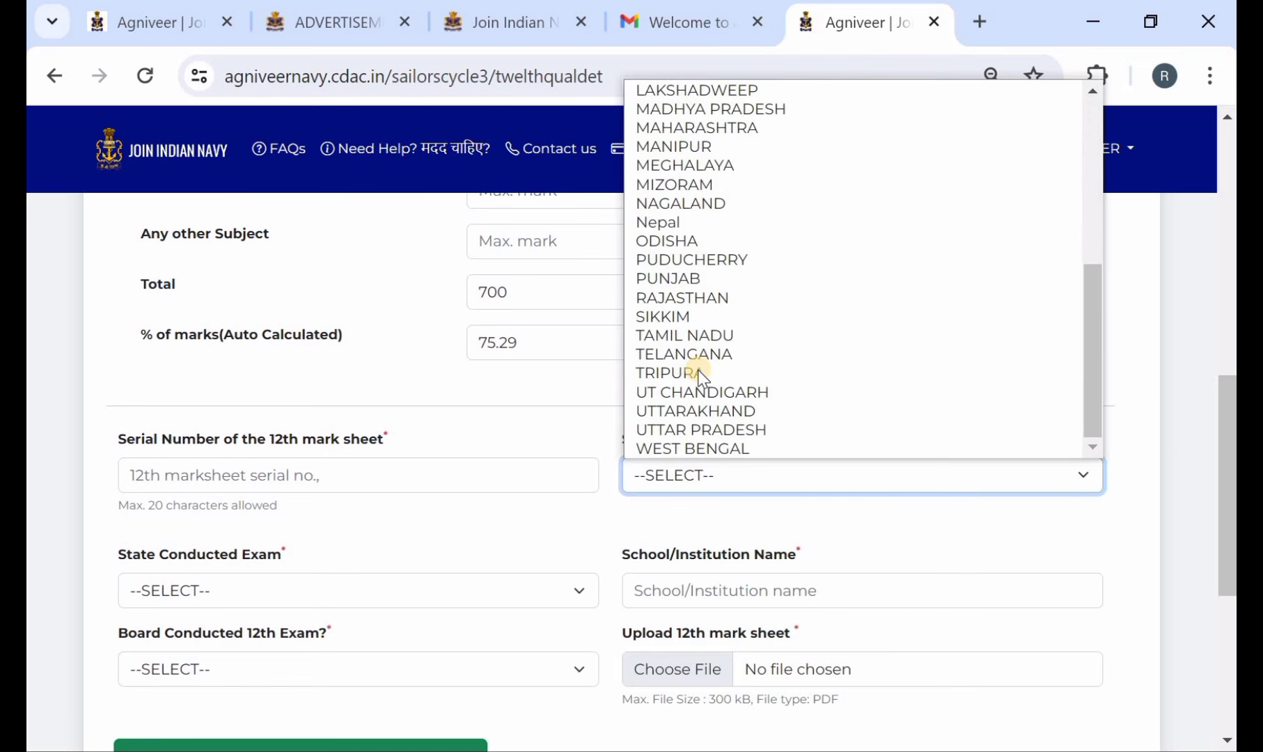
left_click(717, 354)
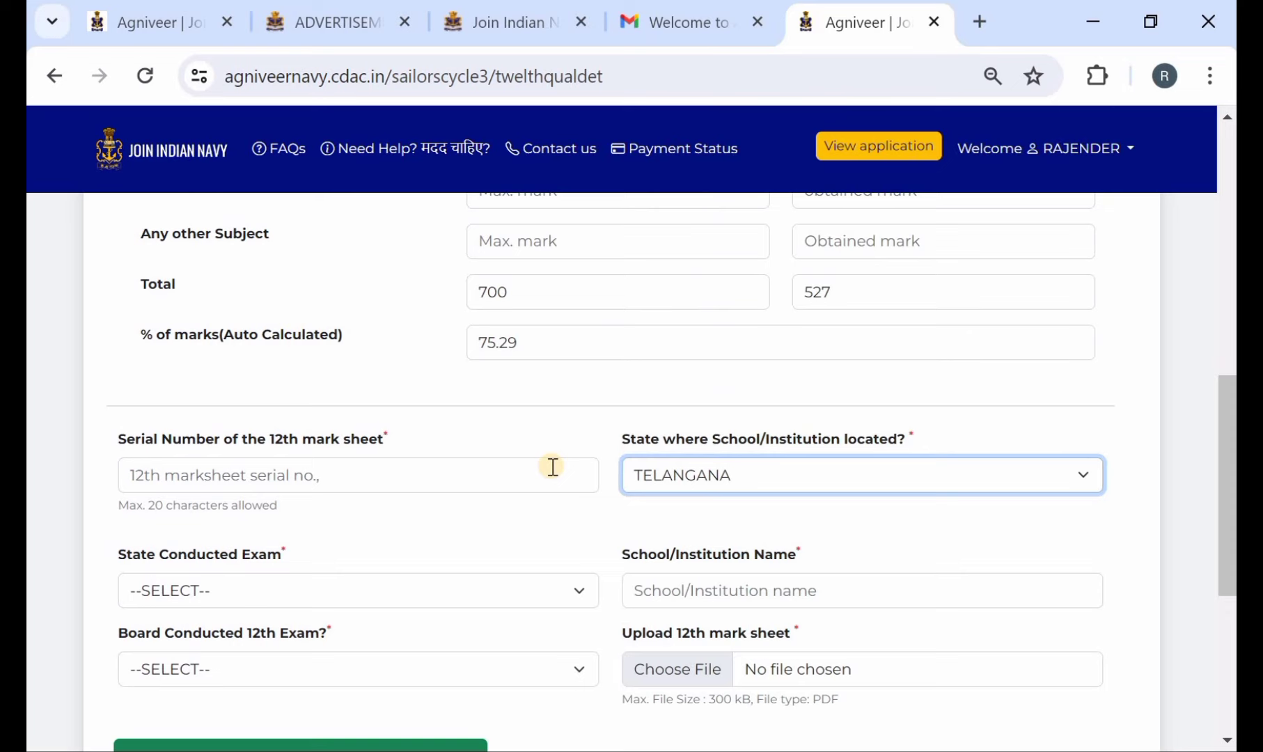
scroll(552, 466, "down", 1)
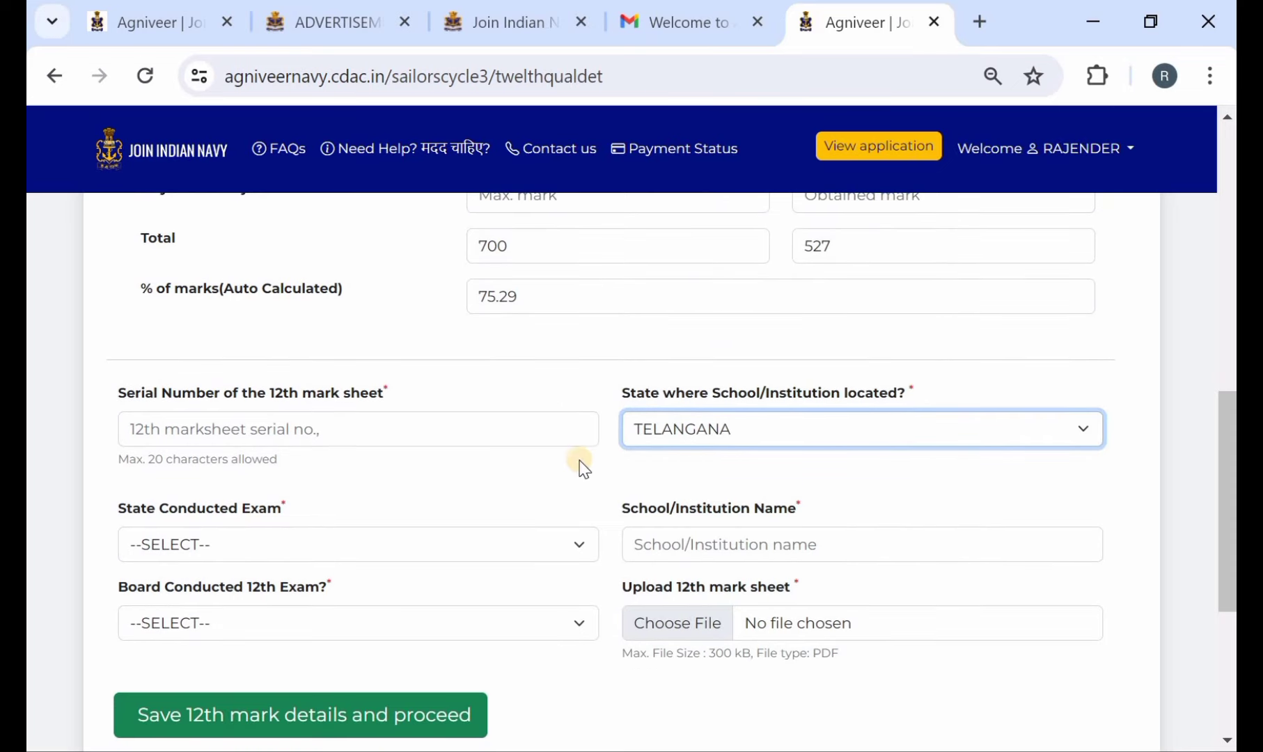
left_click(335, 551)
scroll(333, 459, "down", 5)
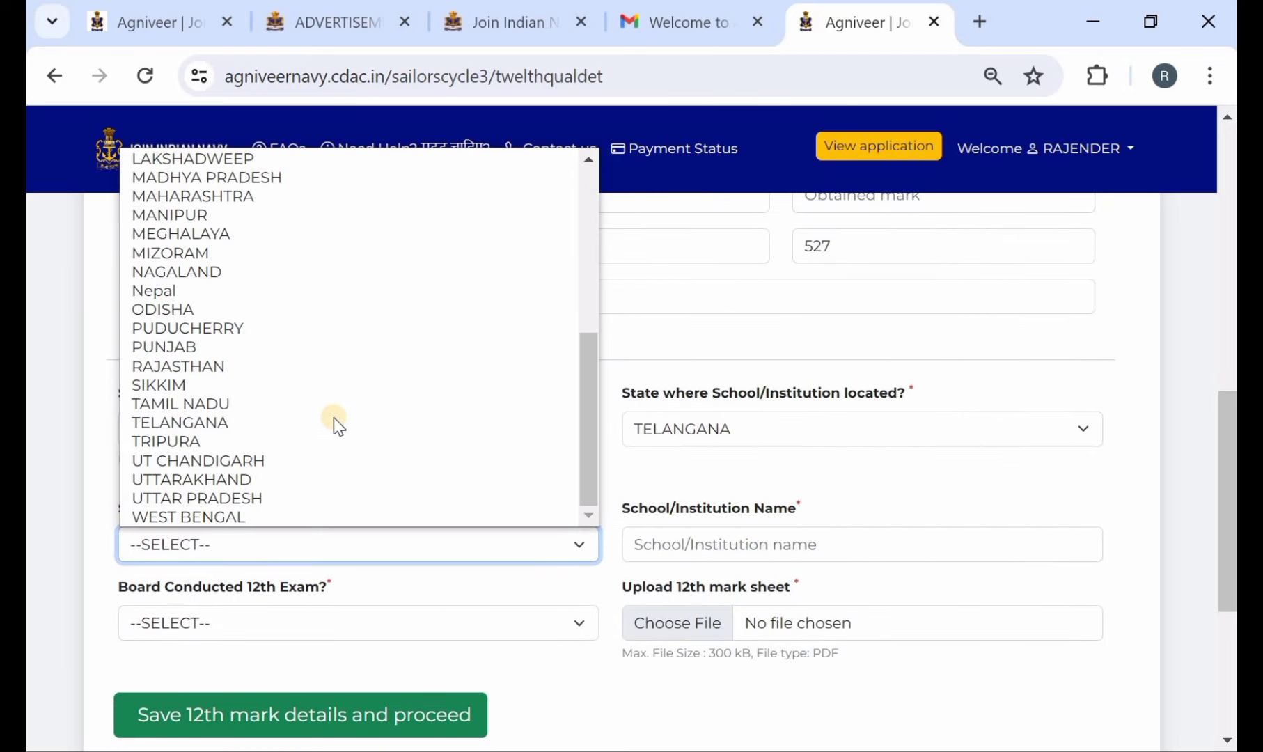
left_click(335, 422)
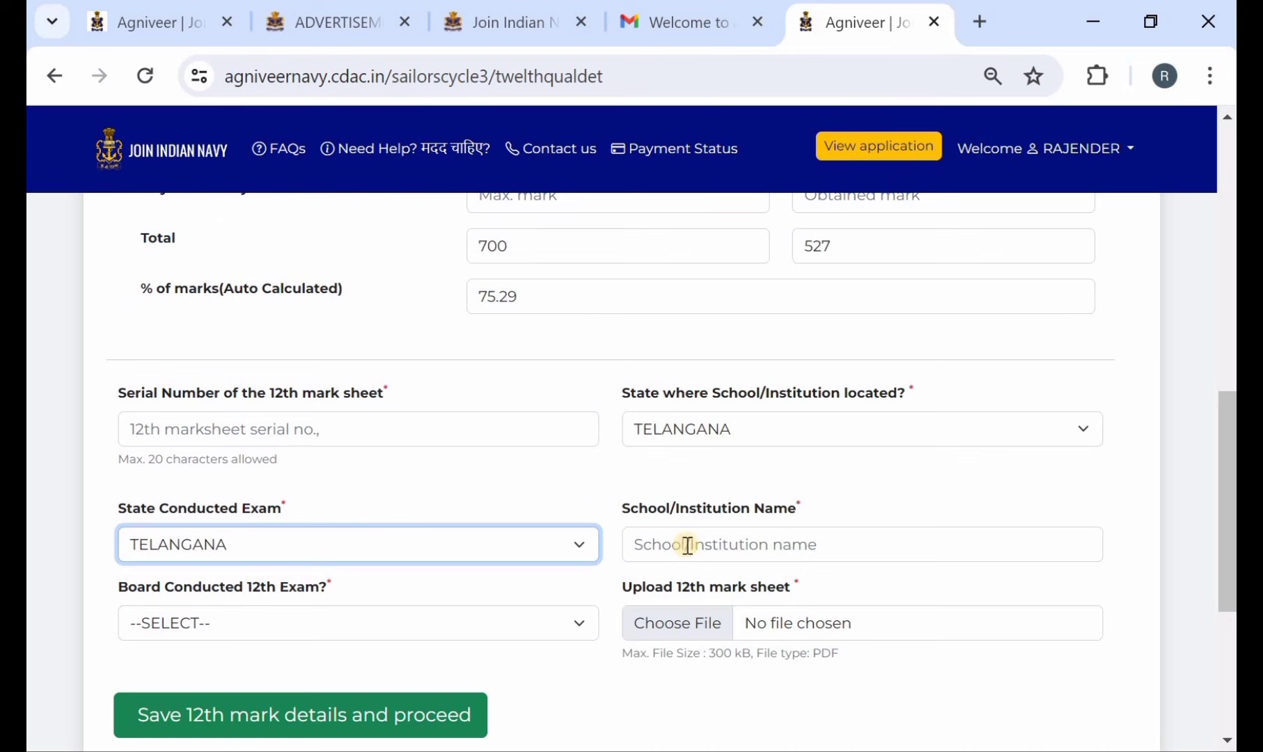
scroll(705, 548, "down", 2)
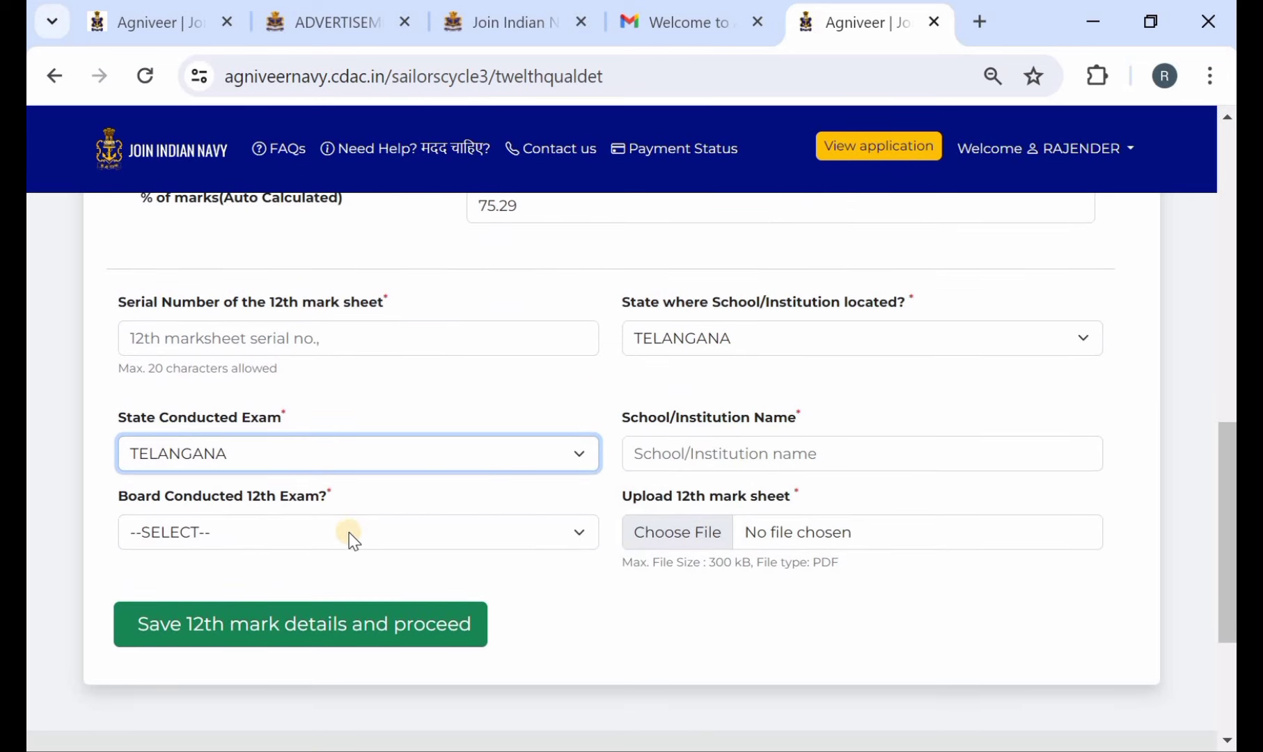
Select Telangana State Board of Technical Education and Training as the 12th exam board
left_click(273, 532)
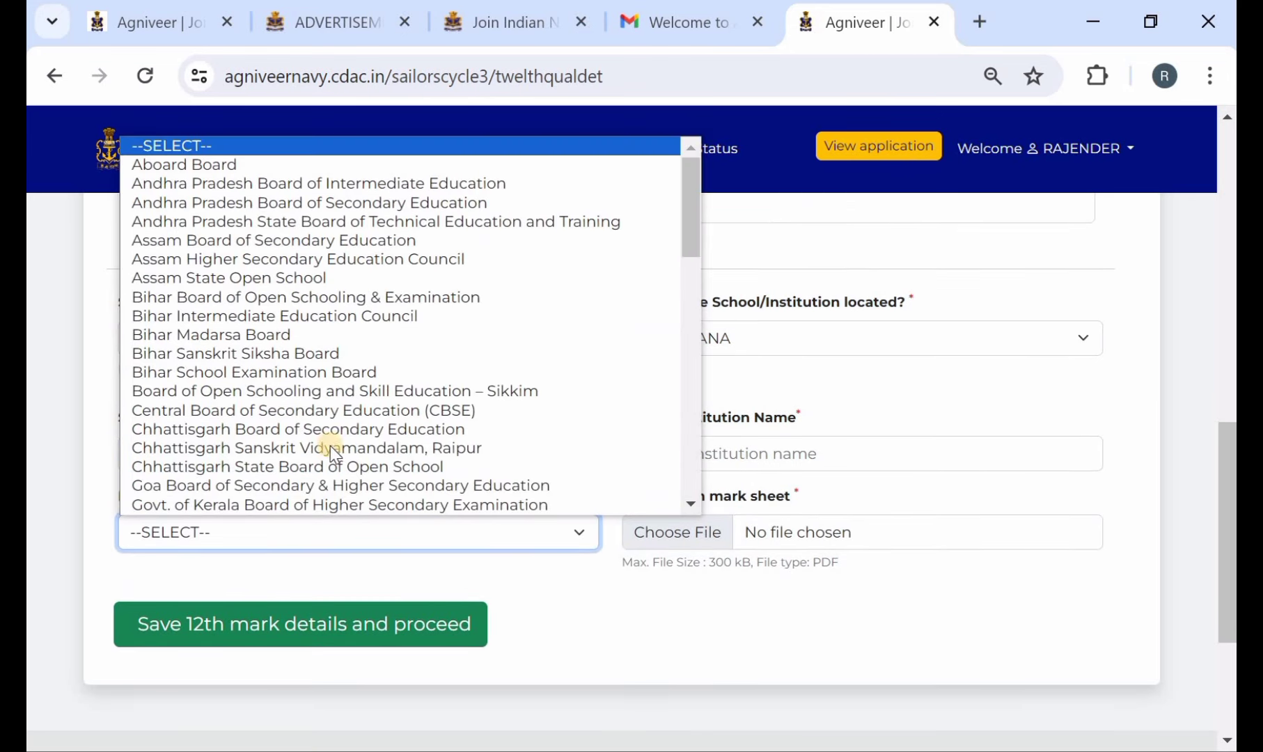
scroll(368, 333, "down", 5)
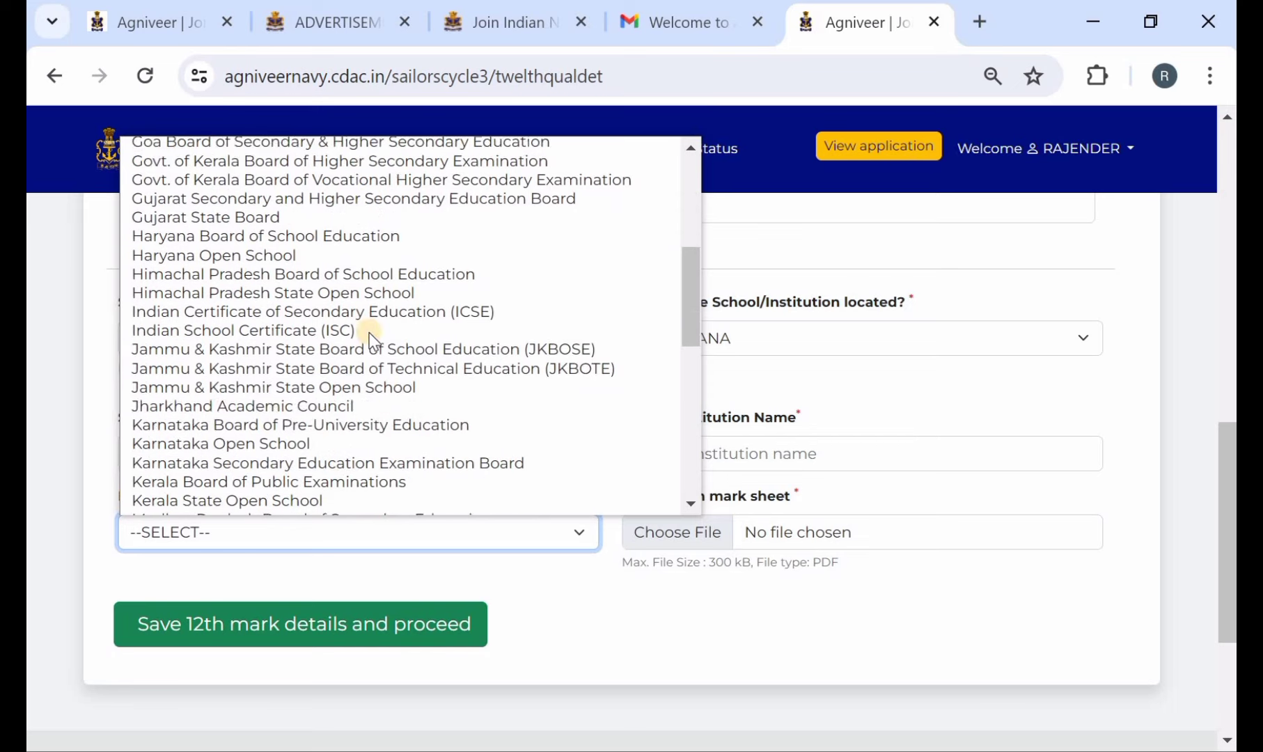
scroll(298, 414, "down", 6)
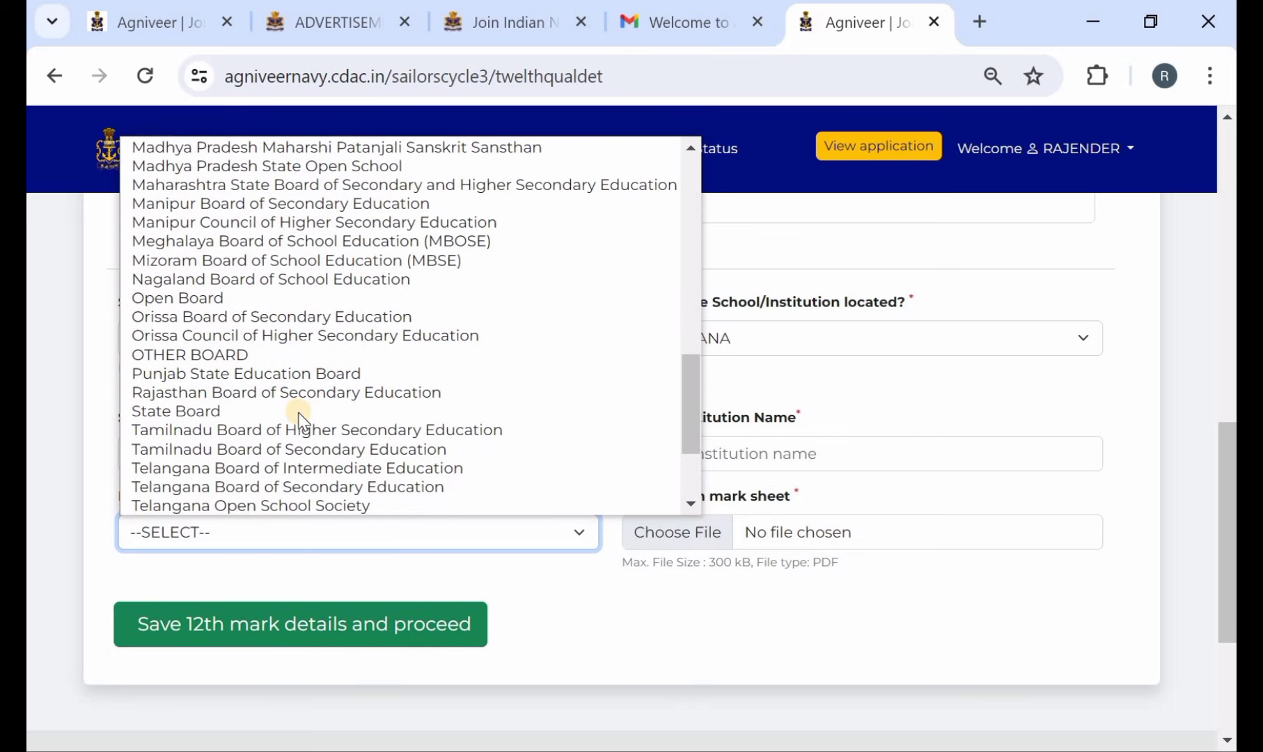
scroll(295, 436, "down", 2)
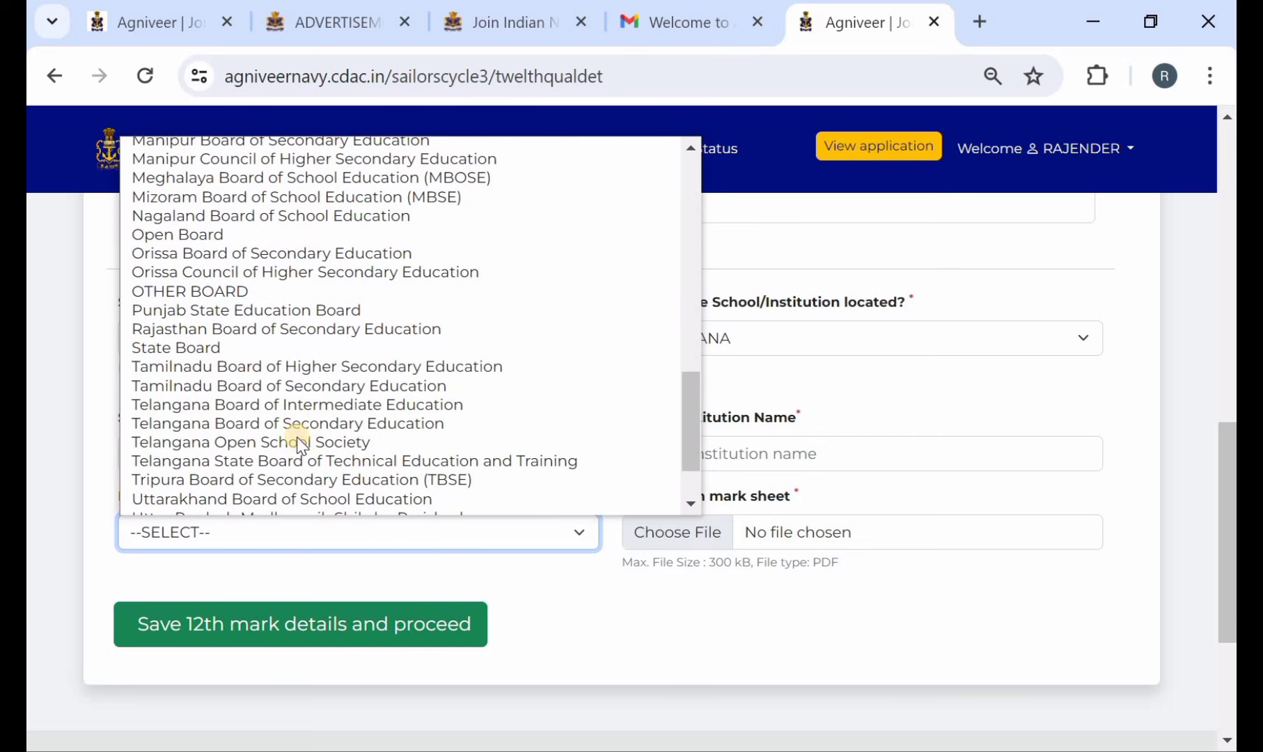
left_click(332, 461)
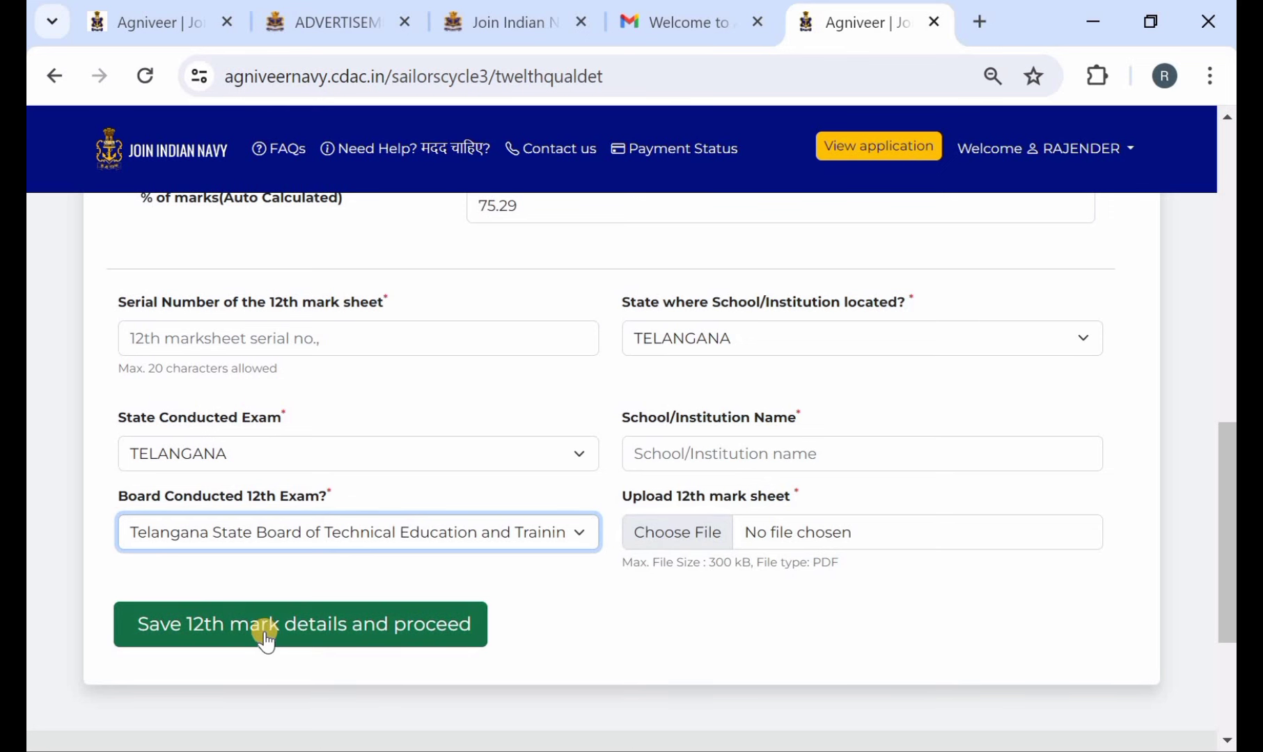
Save the 12th mark details and set the first exam centre preference to TELANGANA / Hyderabad
left_click(341, 627)
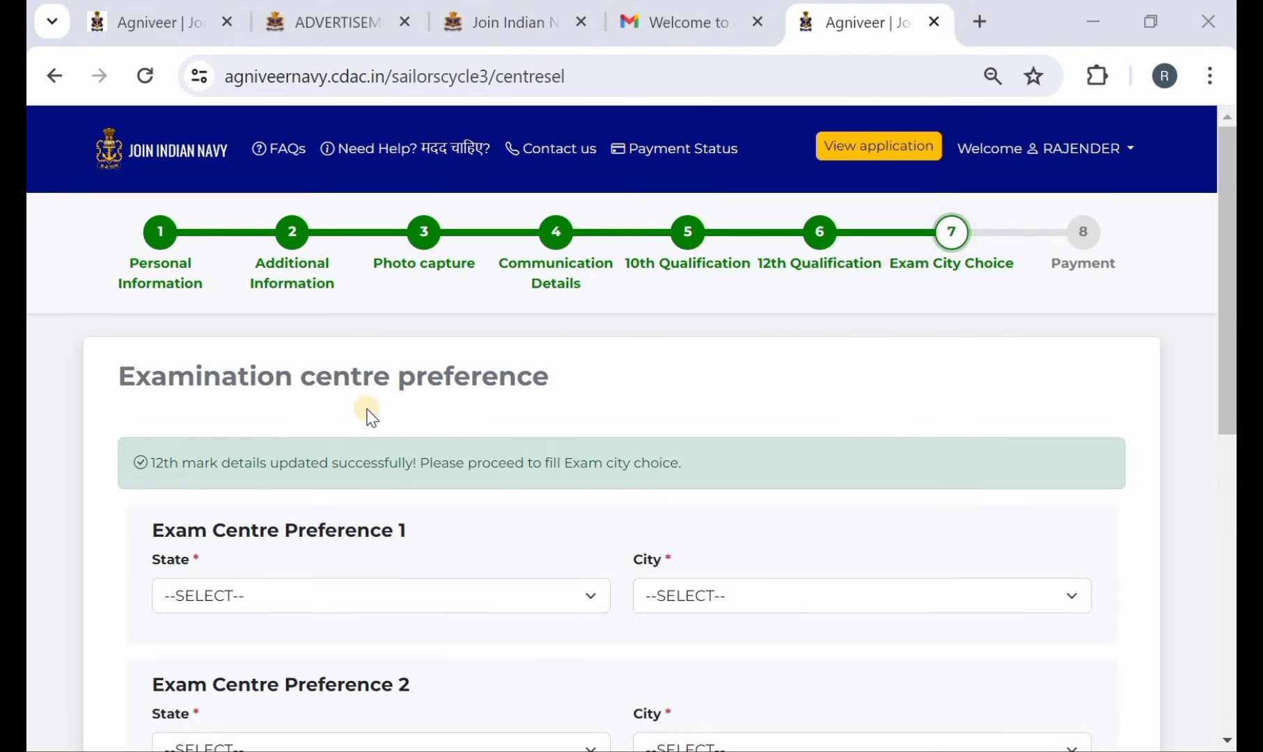
scroll(399, 429, "down", 2)
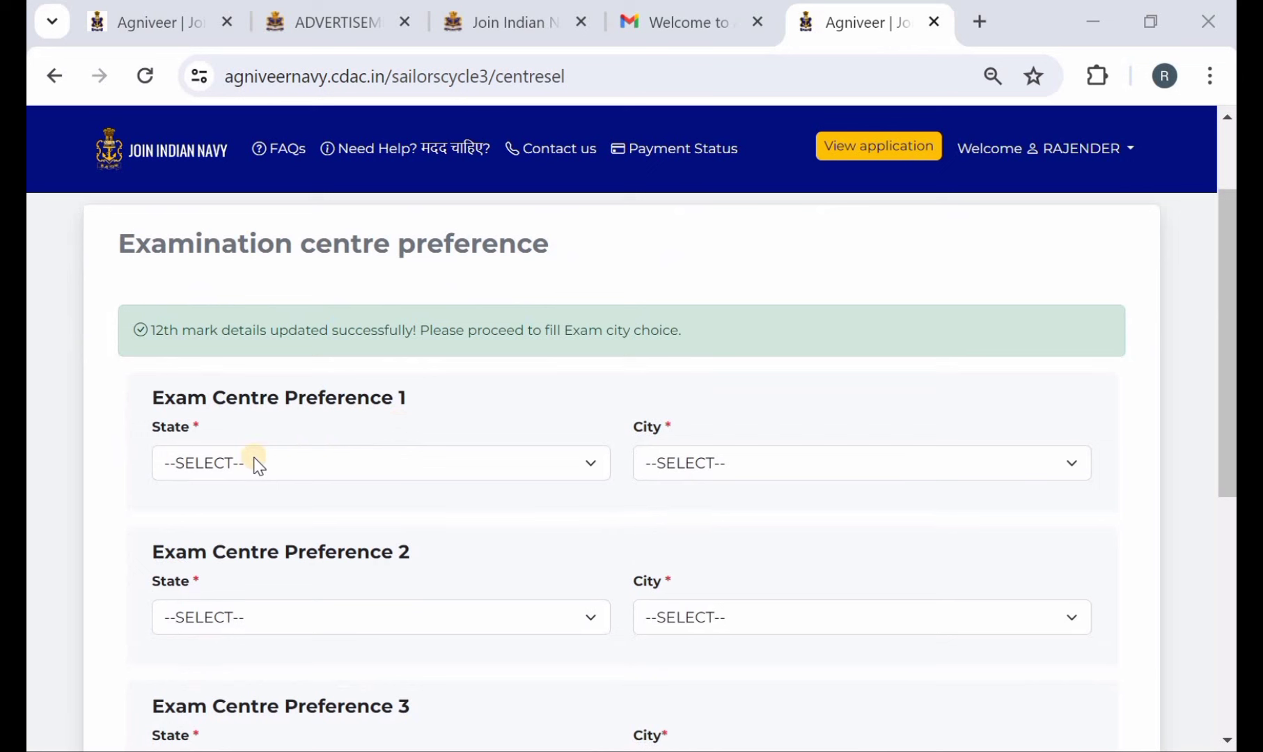
left_click(256, 463)
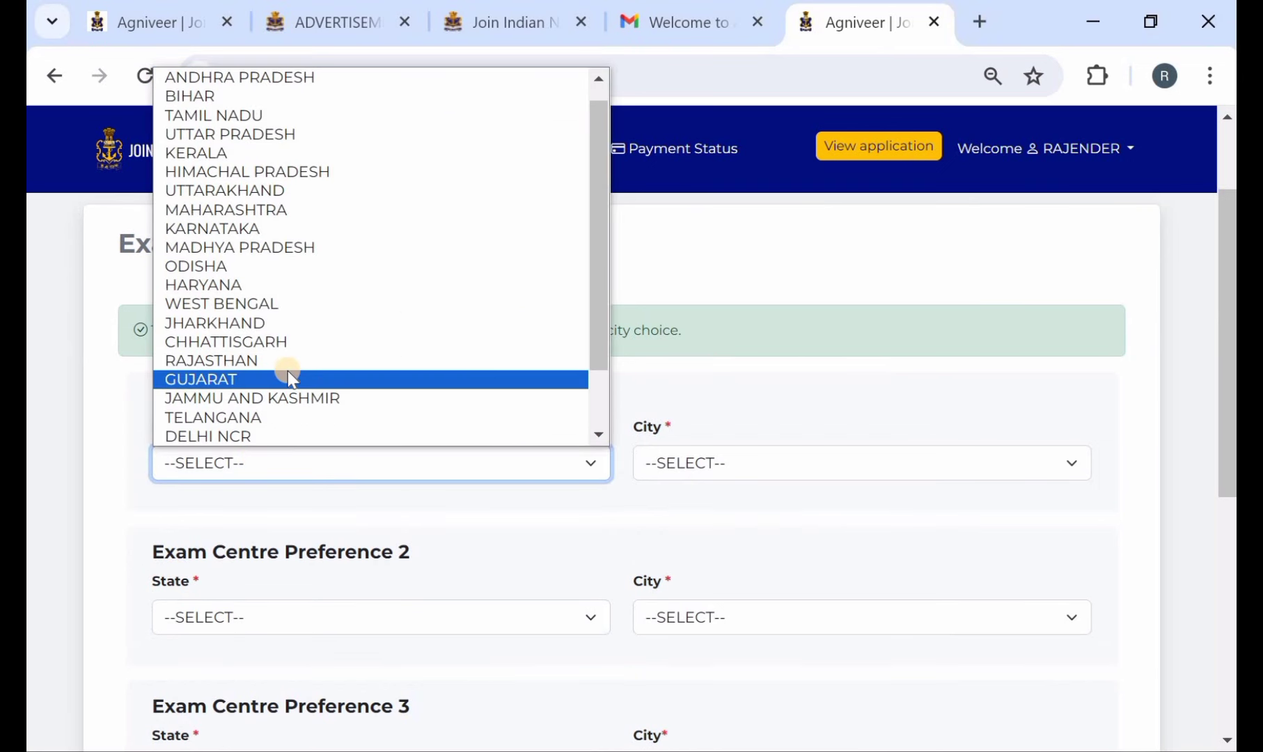
scroll(291, 375, "down", 1)
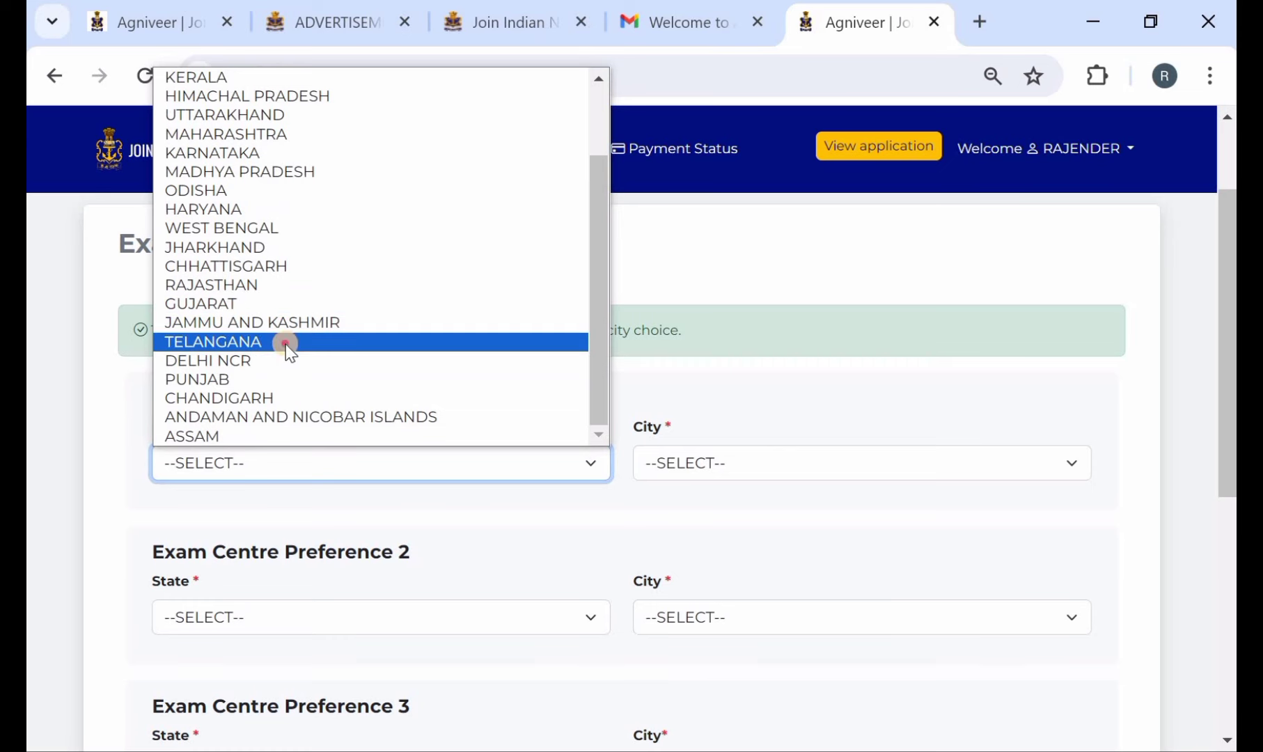
key("Escape")
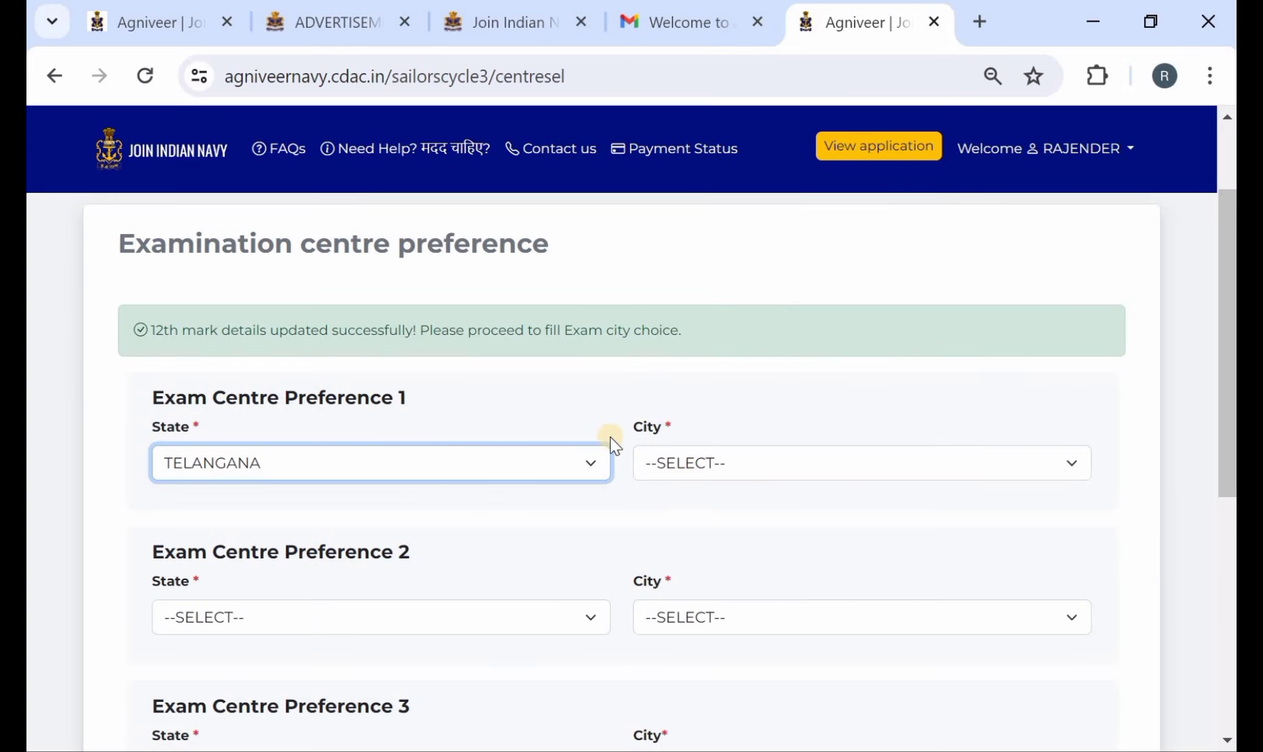
left_click(771, 460)
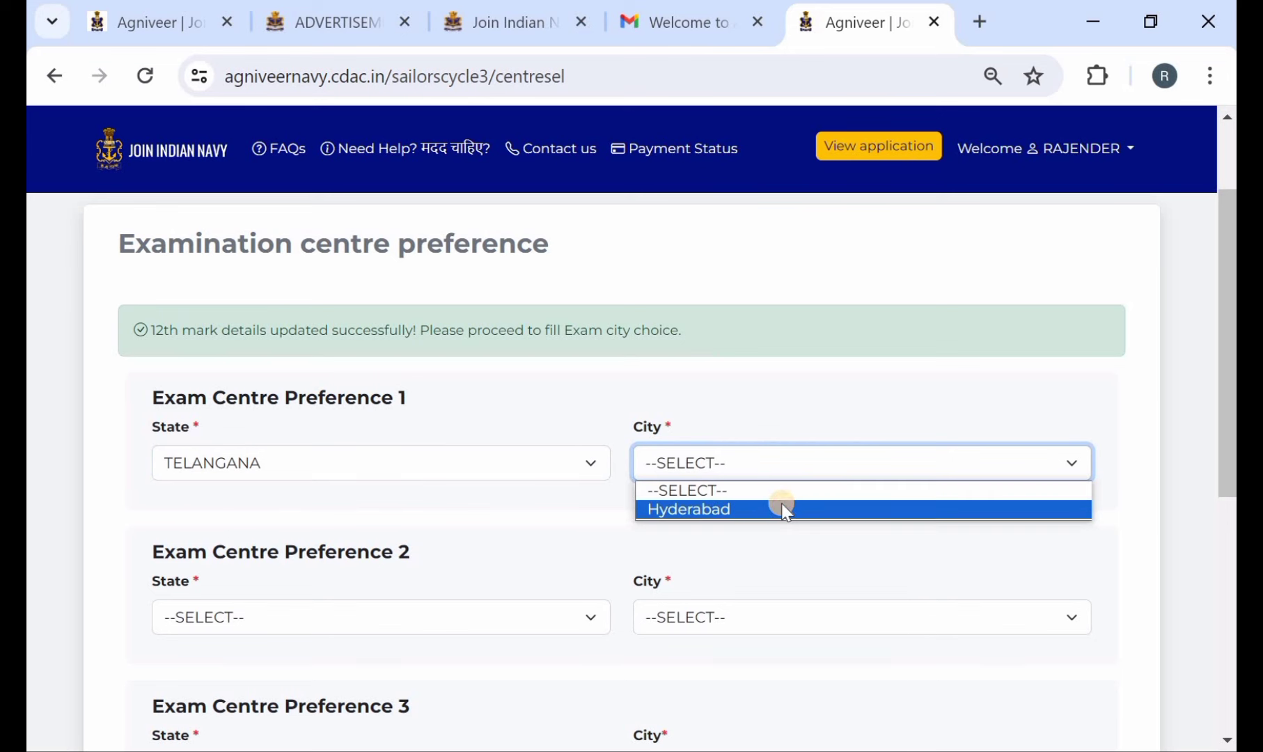
left_click(783, 509)
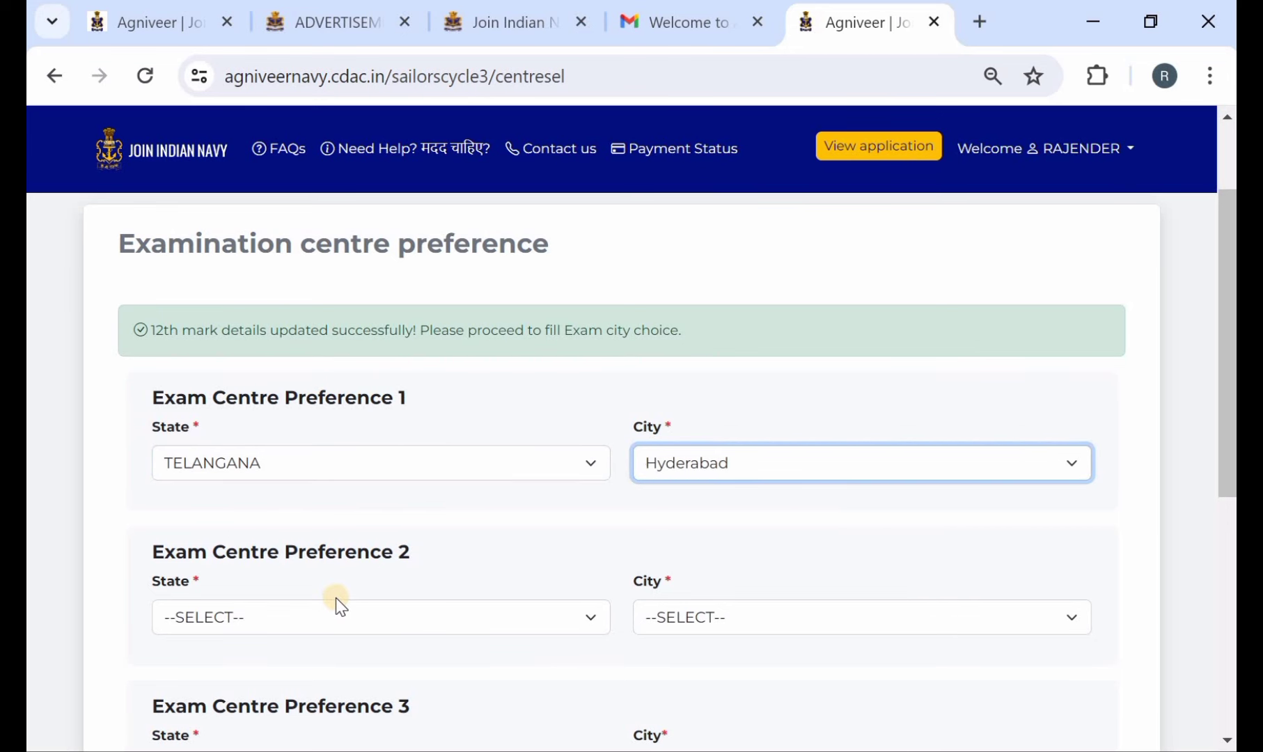
Set the second centre preference to ANDHRA PRADESH / Tirupati (AP)
scroll(336, 596, "down", 1)
left_click(376, 569)
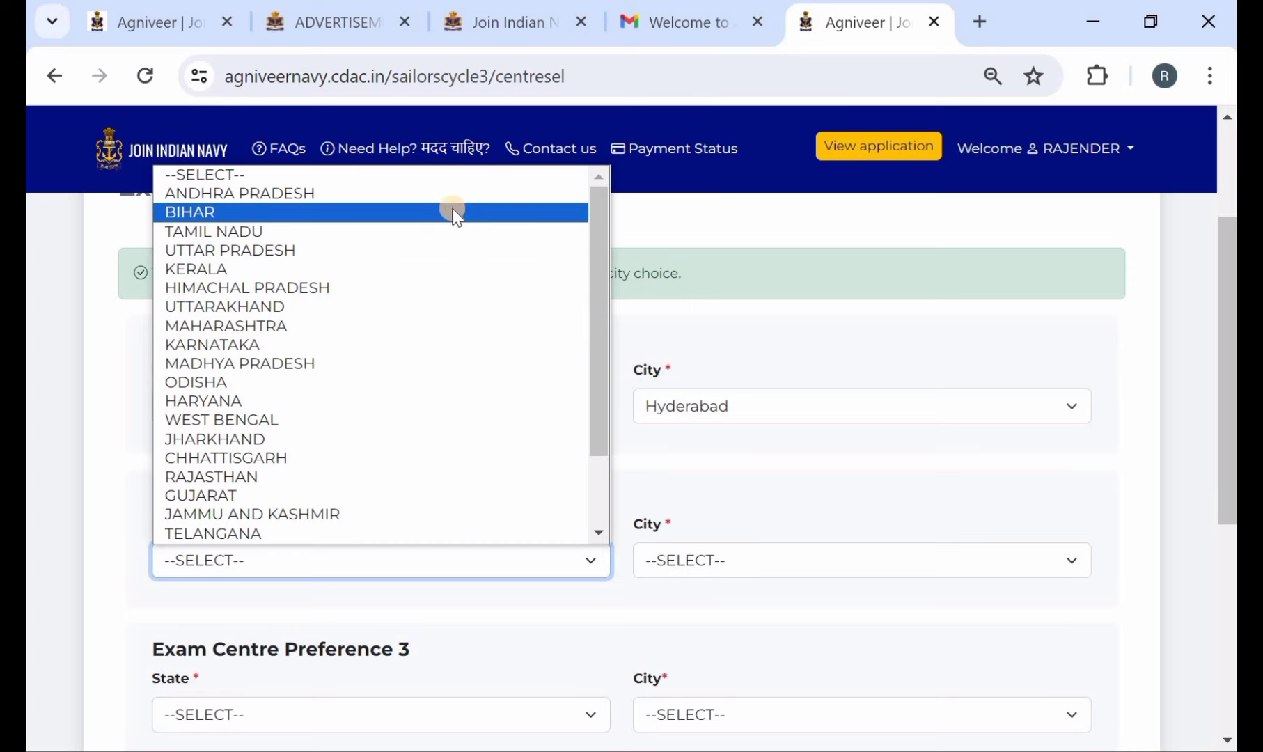
left_click(454, 213)
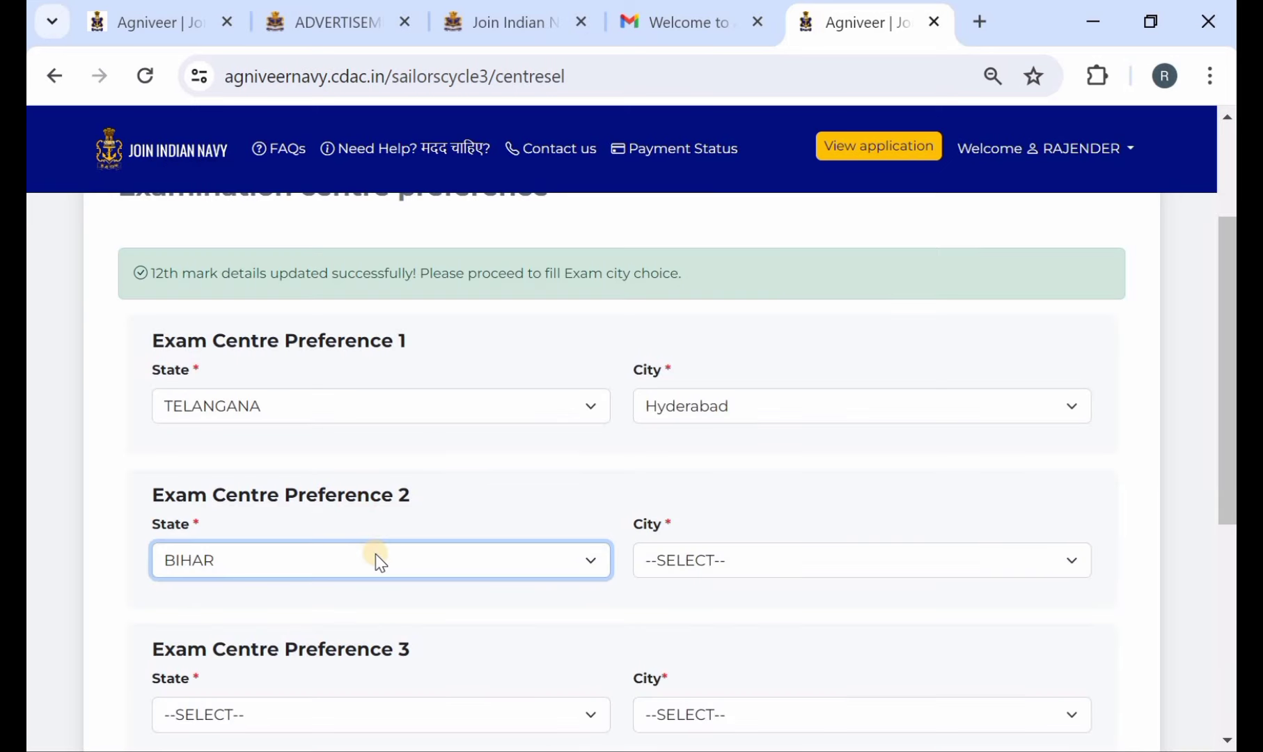
left_click(377, 553)
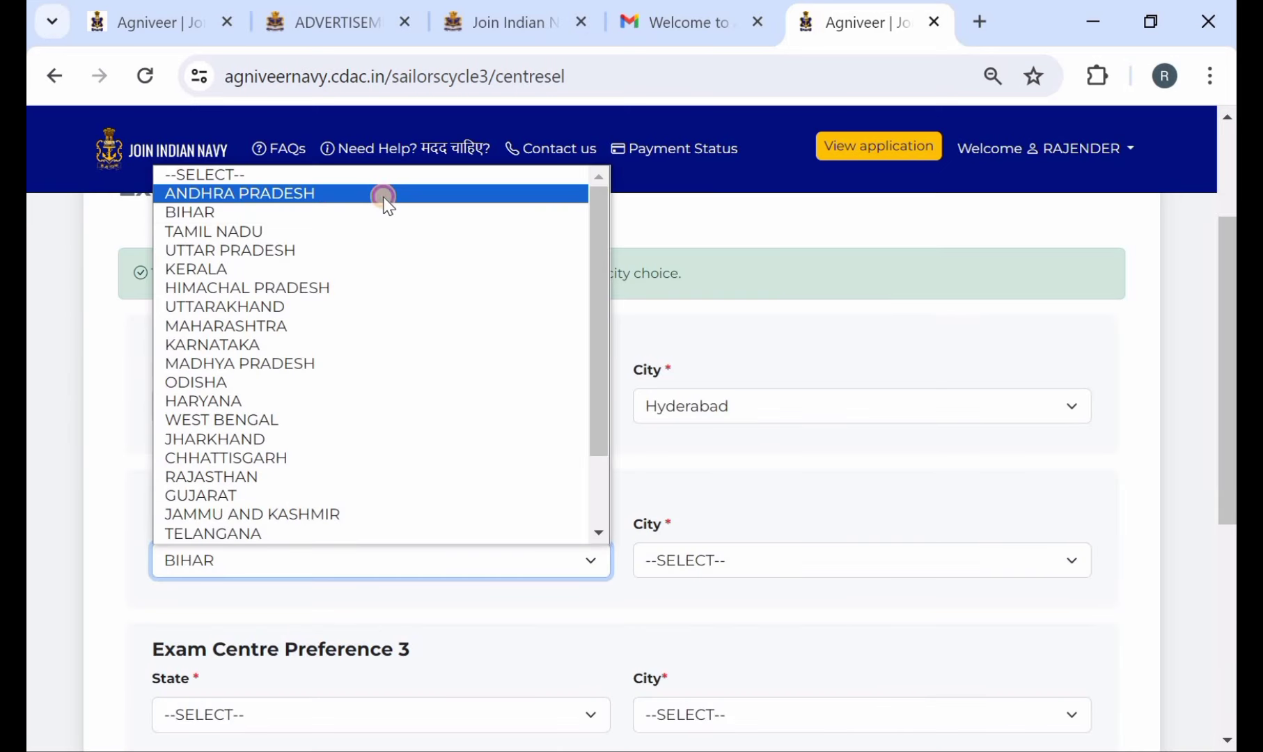
left_click(386, 193)
left_click(746, 564)
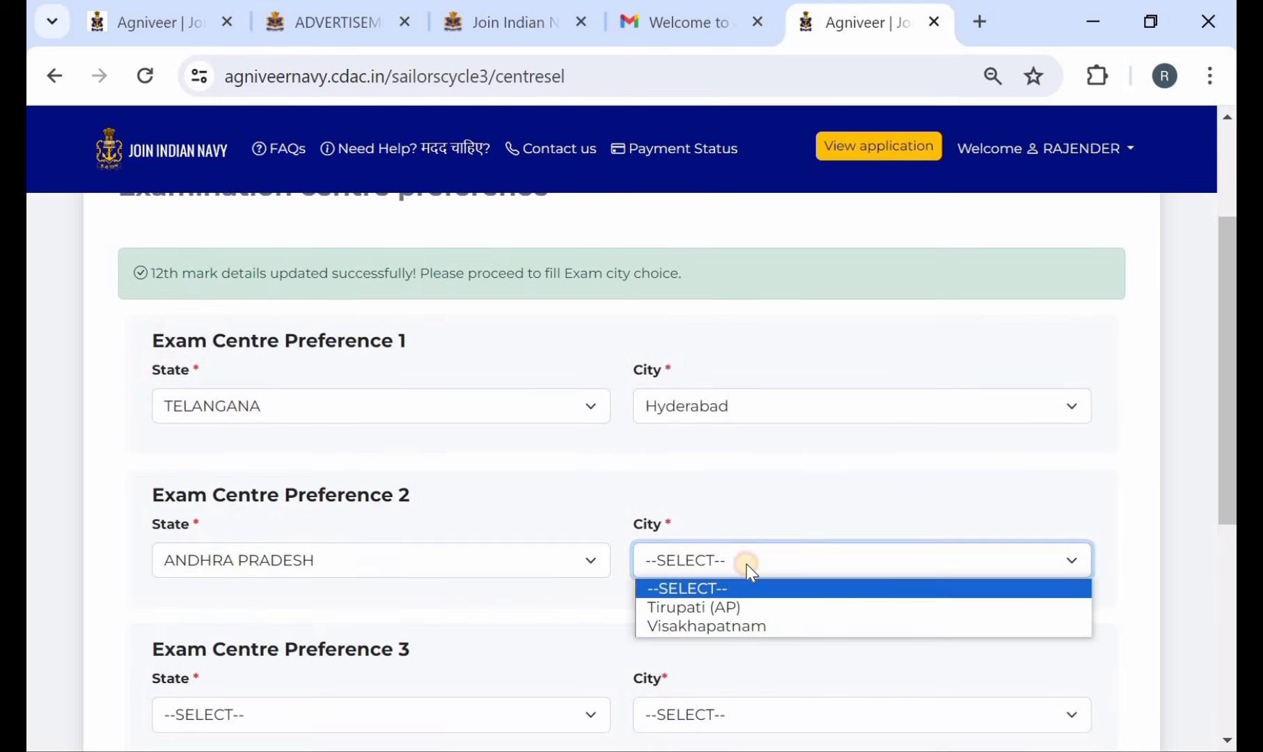
left_click(749, 608)
Set the third centre preference to ANDHRA PRADESH / Visakhapatnam and save the preferences
scroll(460, 616, "down", 2)
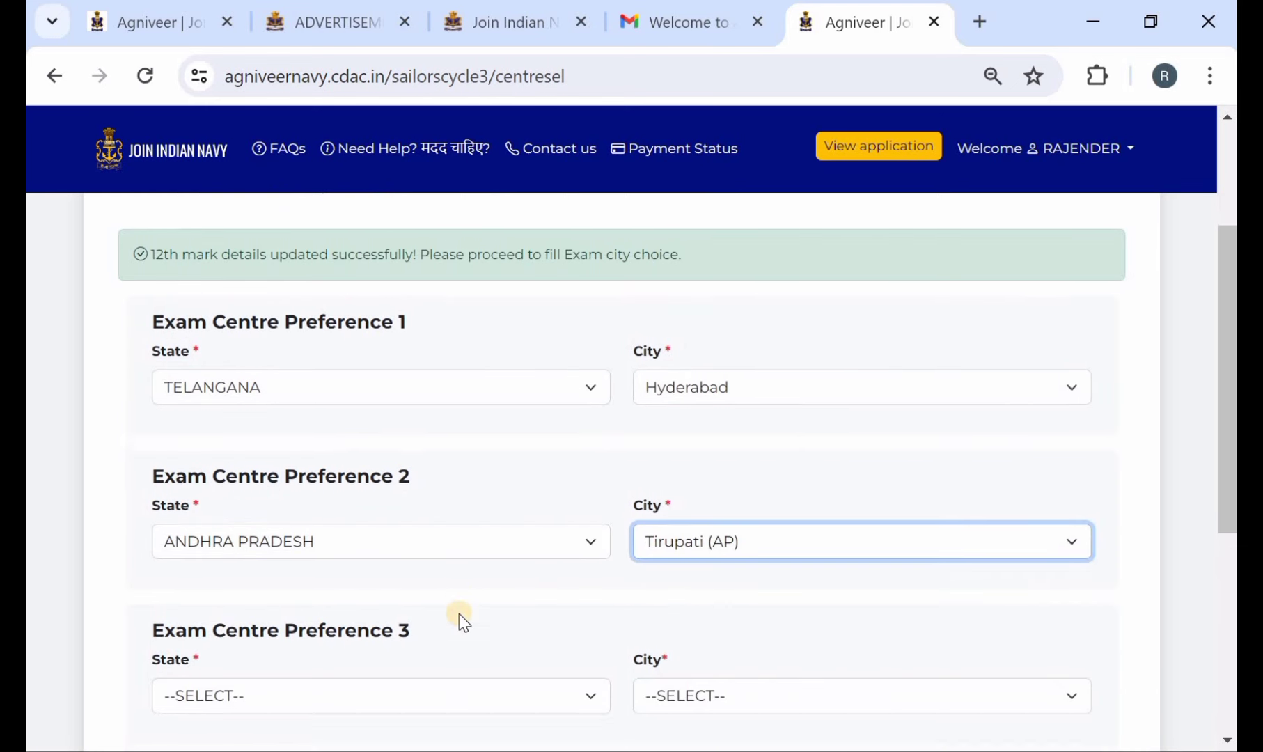
left_click(453, 612)
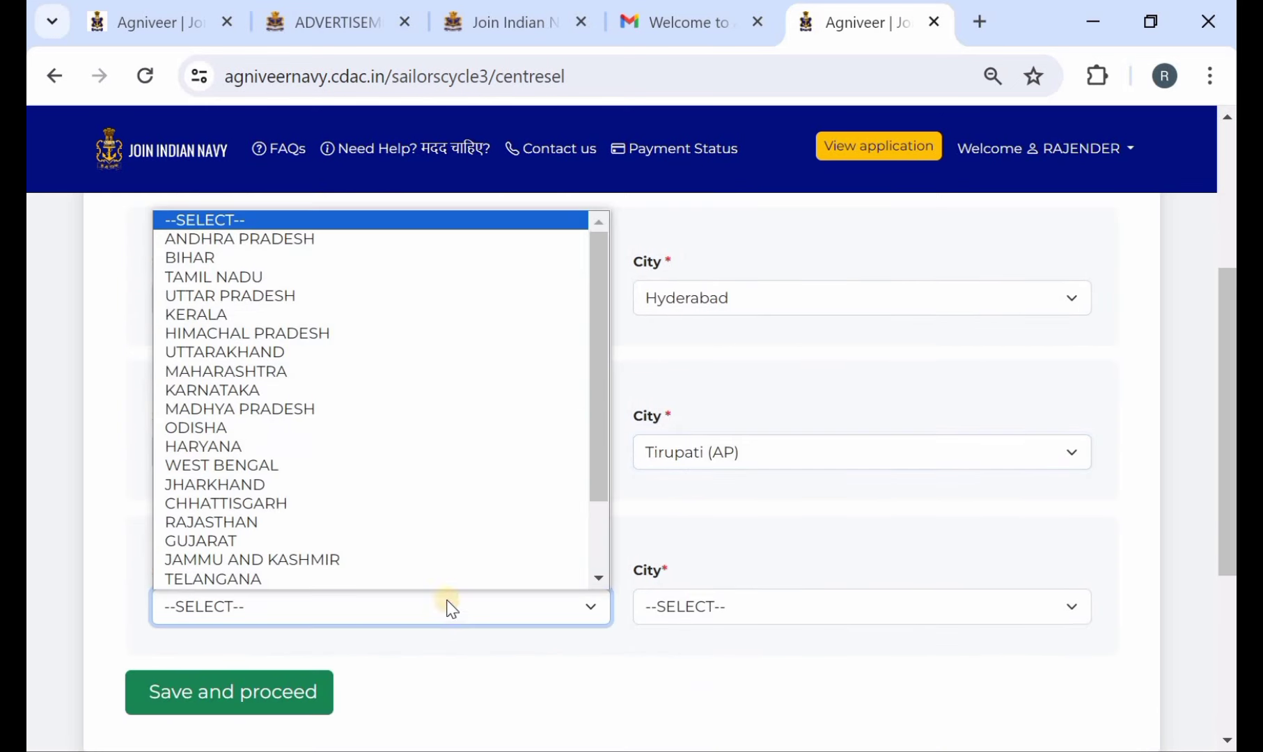
left_click(416, 258)
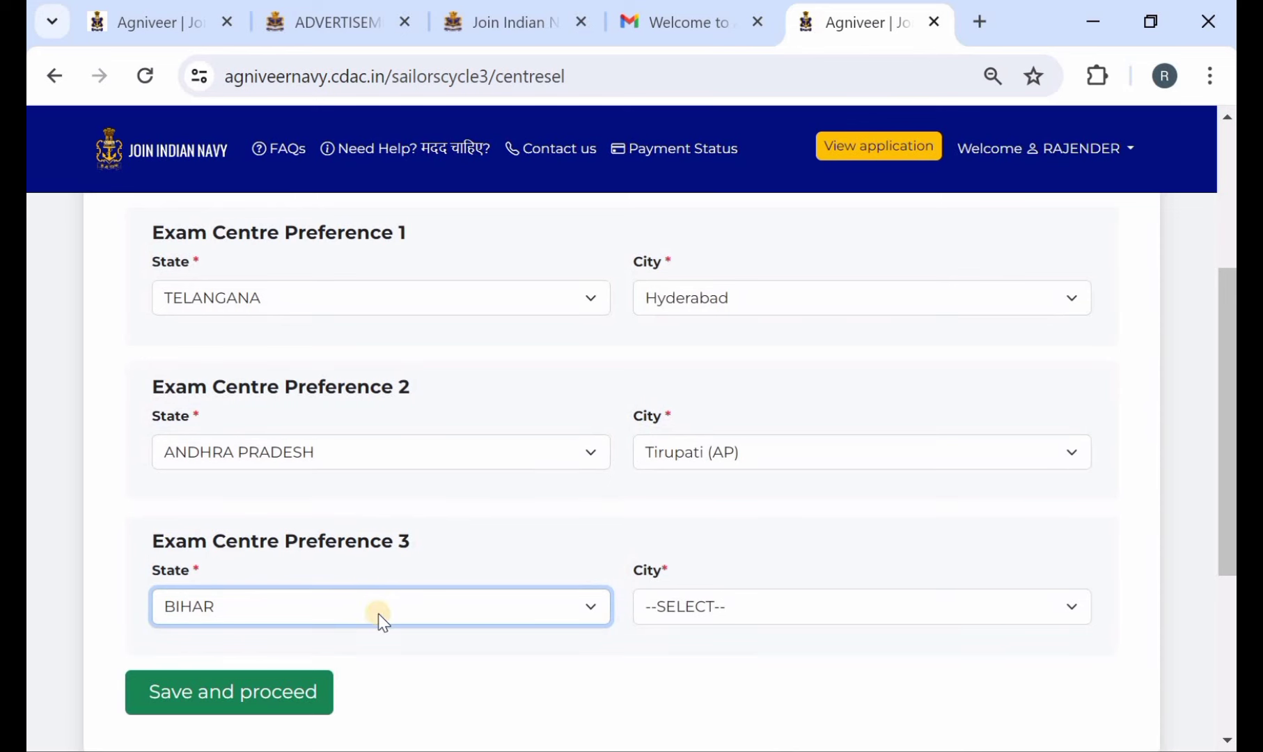
left_click(378, 613)
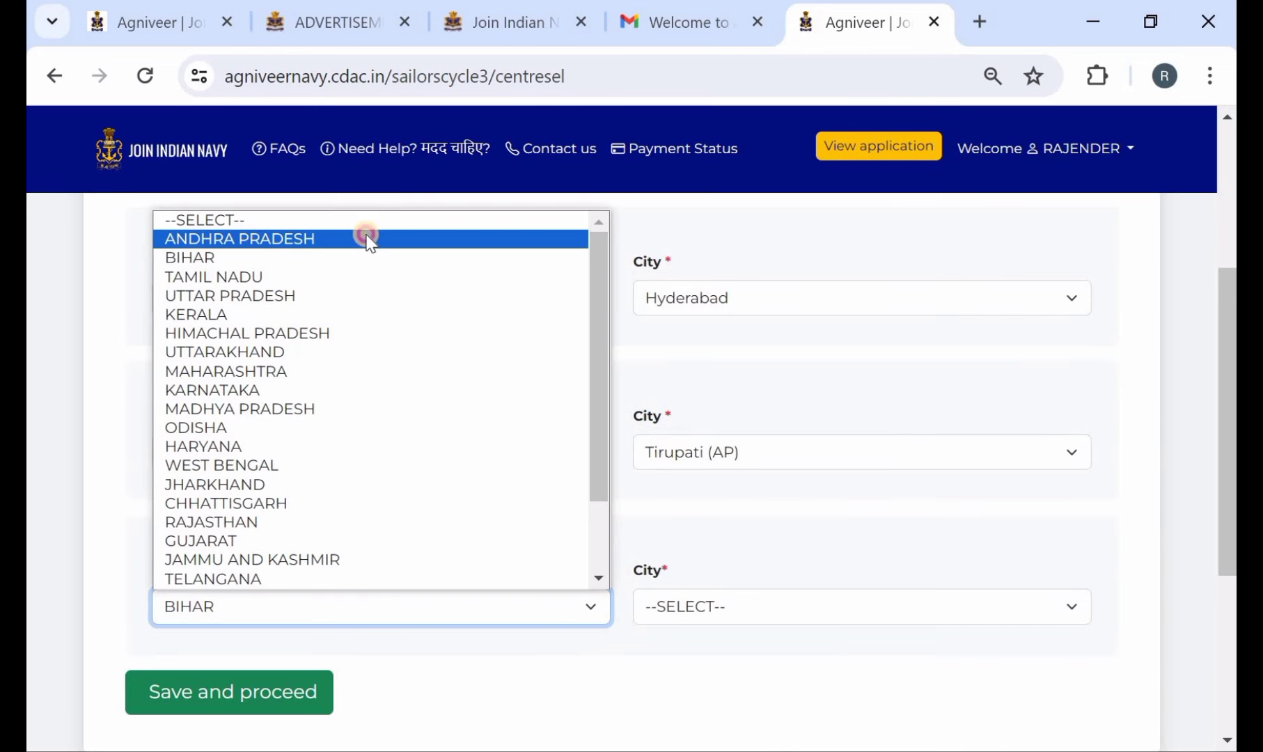
left_click(369, 239)
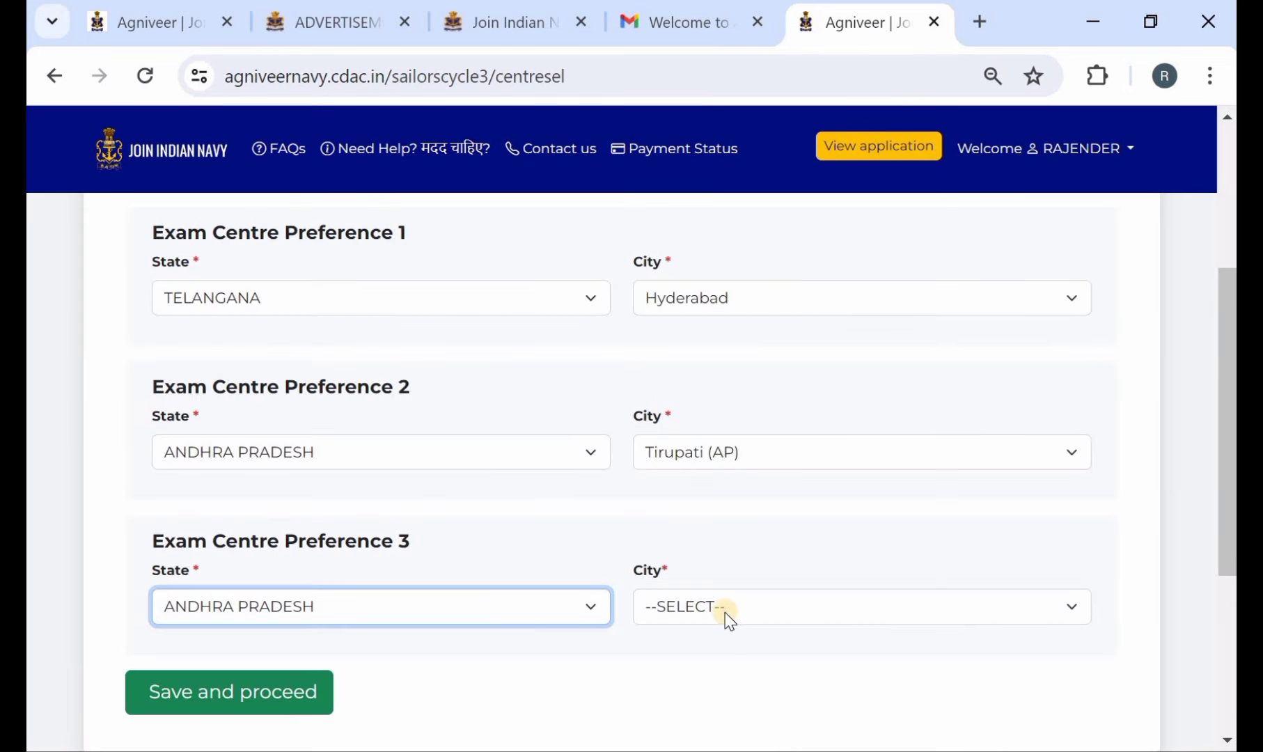
left_click(724, 612)
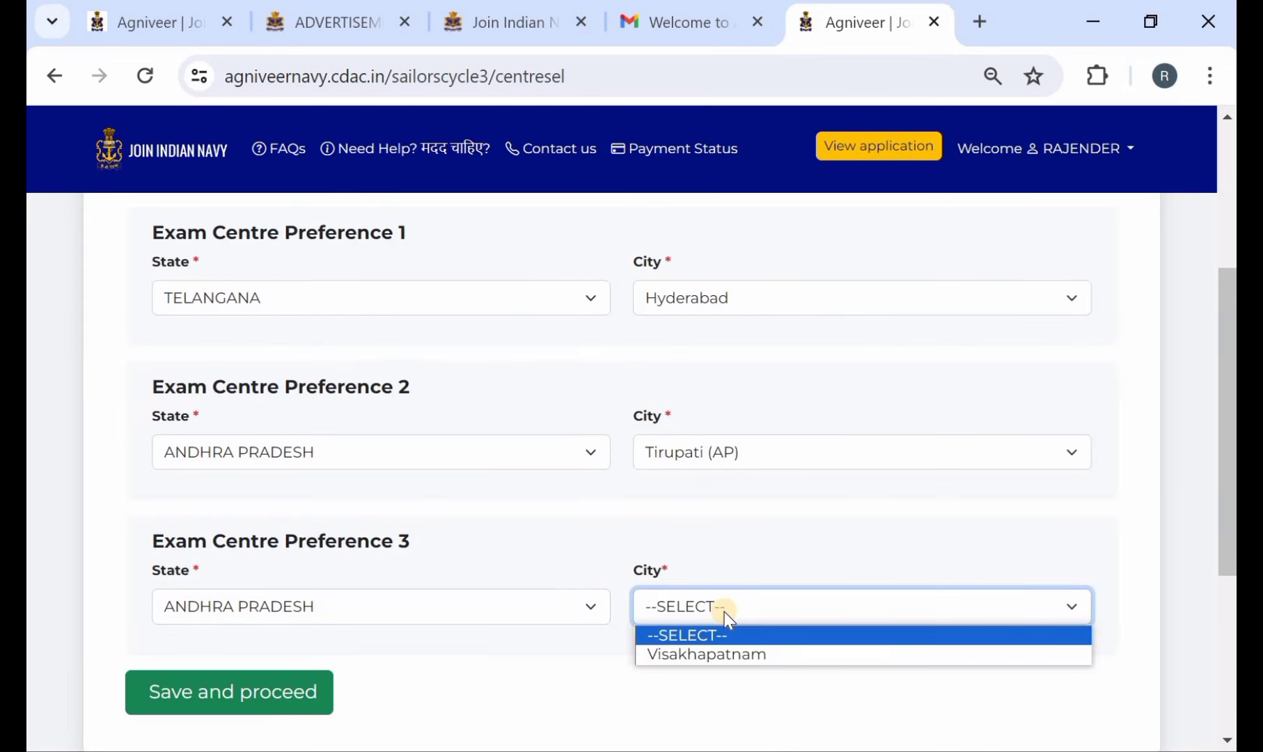
left_click(752, 654)
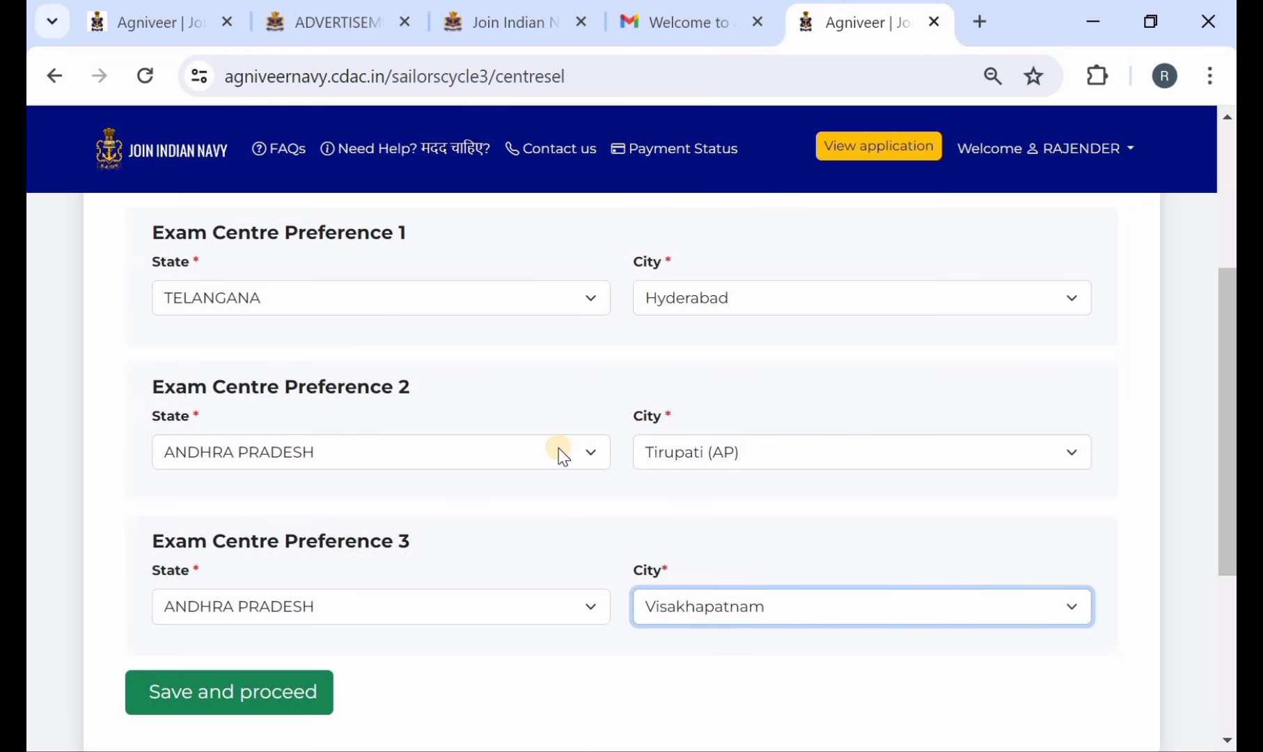
scroll(603, 408, "up", 1)
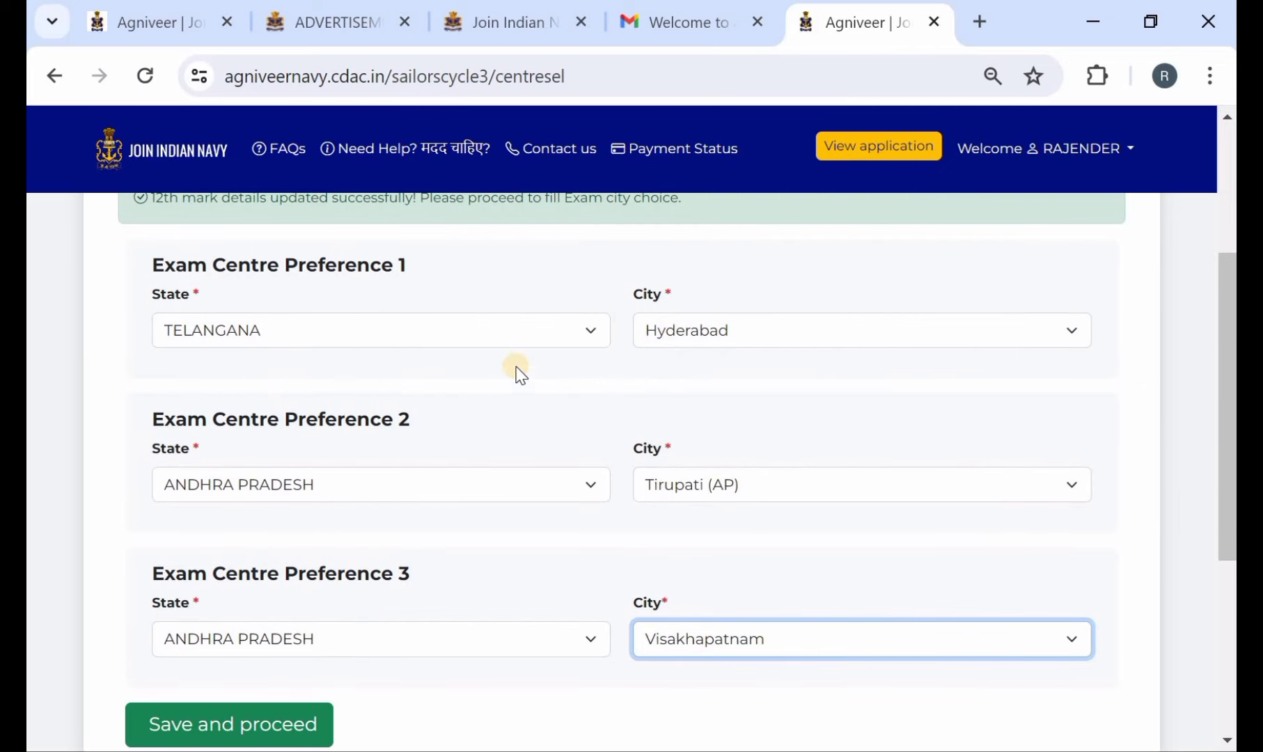
scroll(479, 384, "down", 2)
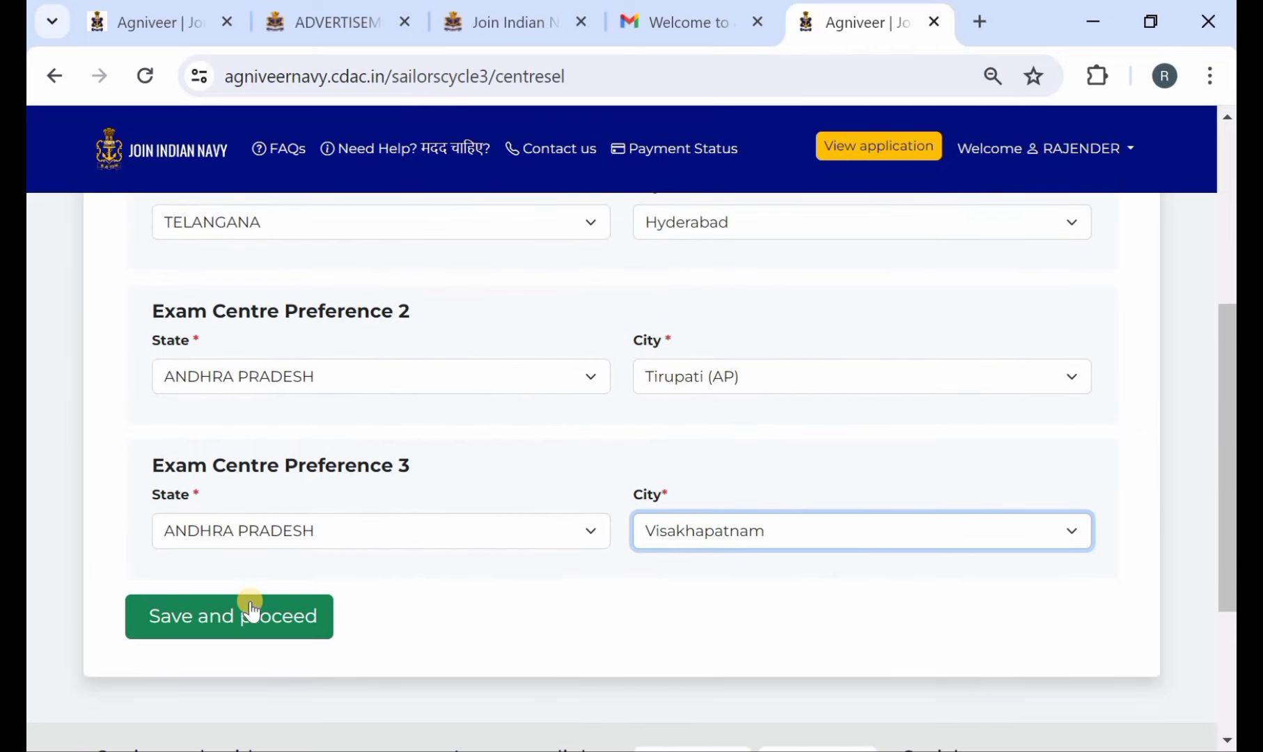
left_click(258, 618)
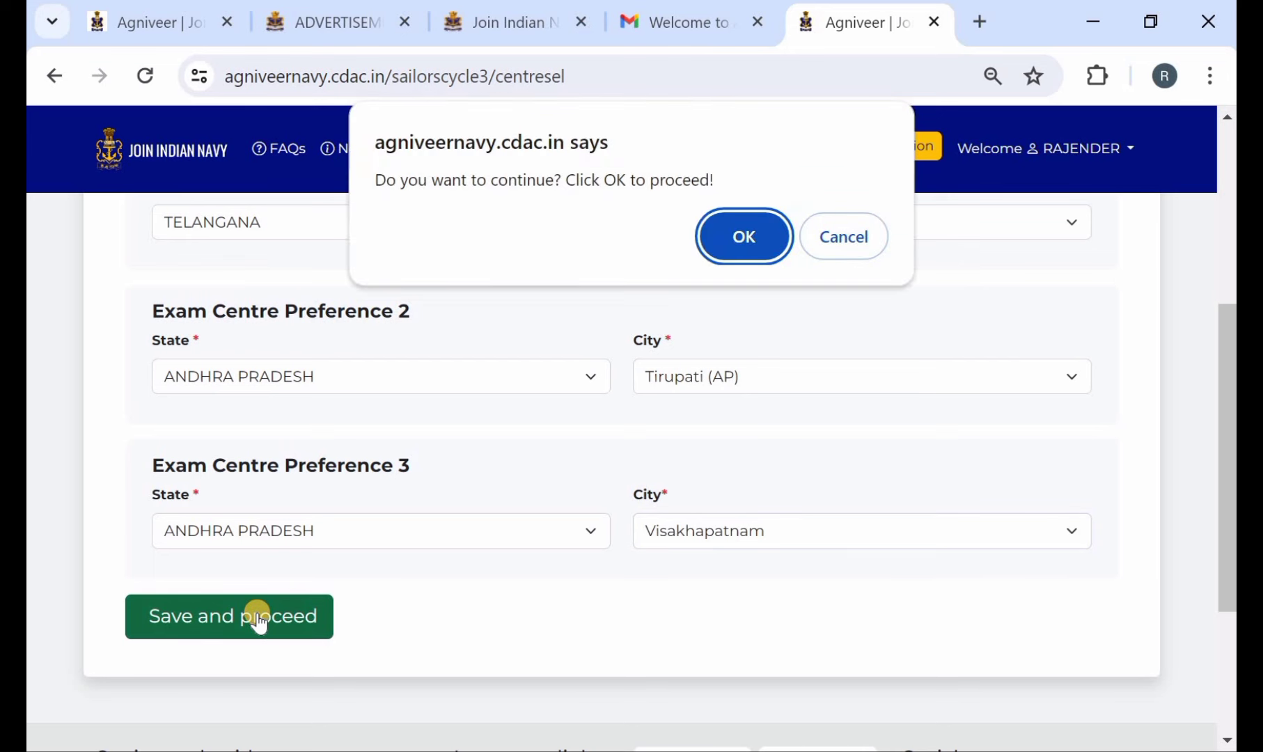
Confirm continuing, then pay the INR 1298.00 fee through SBIePay with Pay Now
left_click(717, 234)
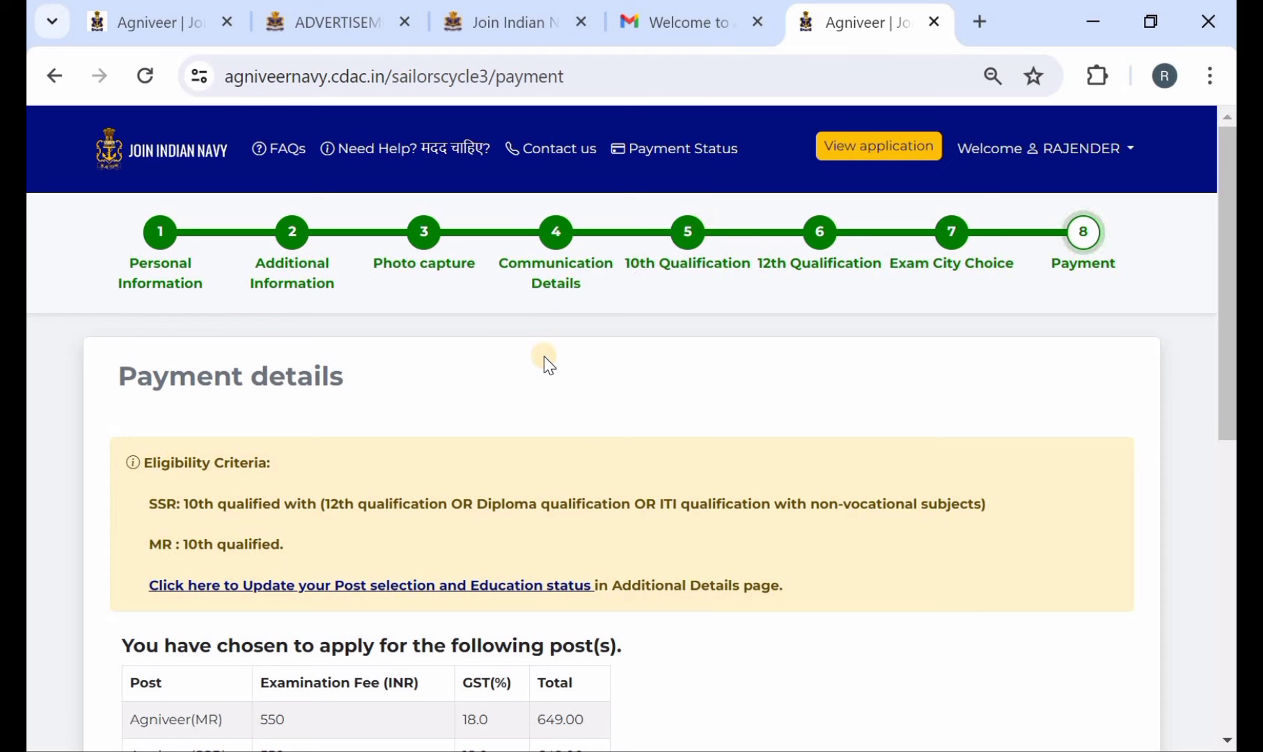
scroll(543, 357, "down", 1)
scroll(544, 356, "down", 1)
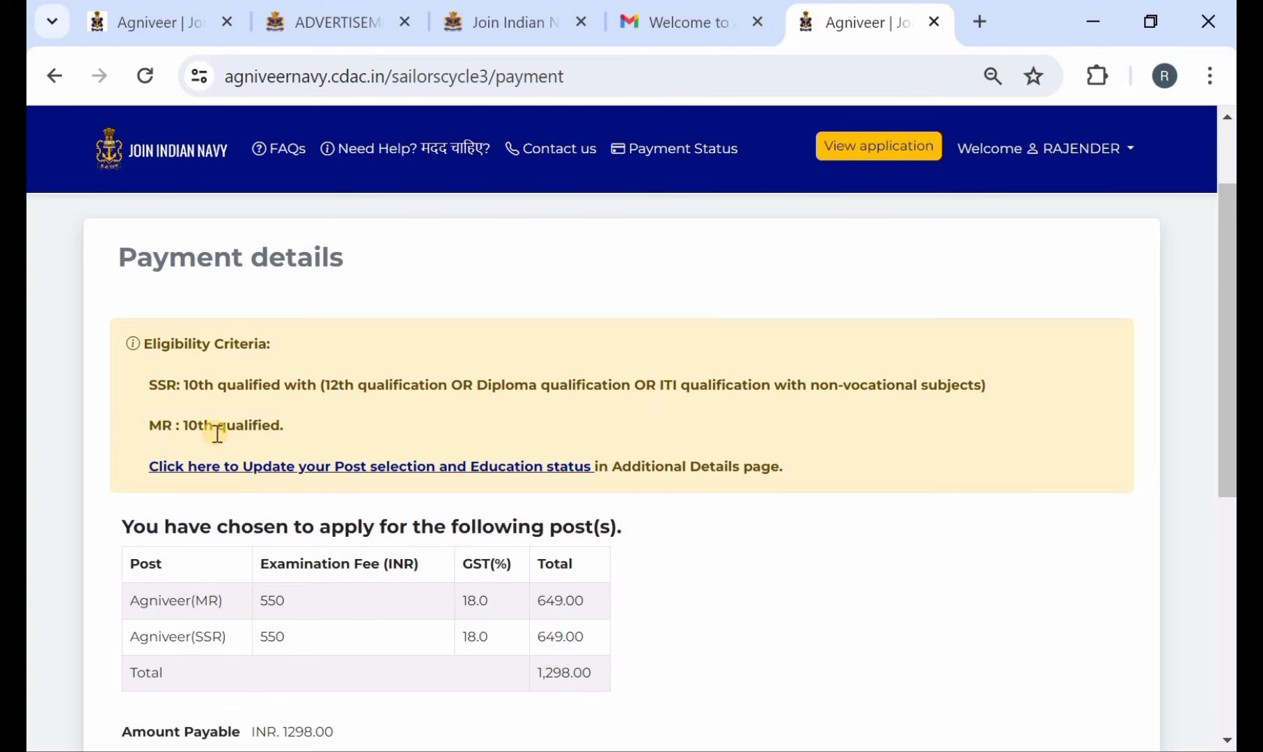
scroll(251, 423, "down", 2)
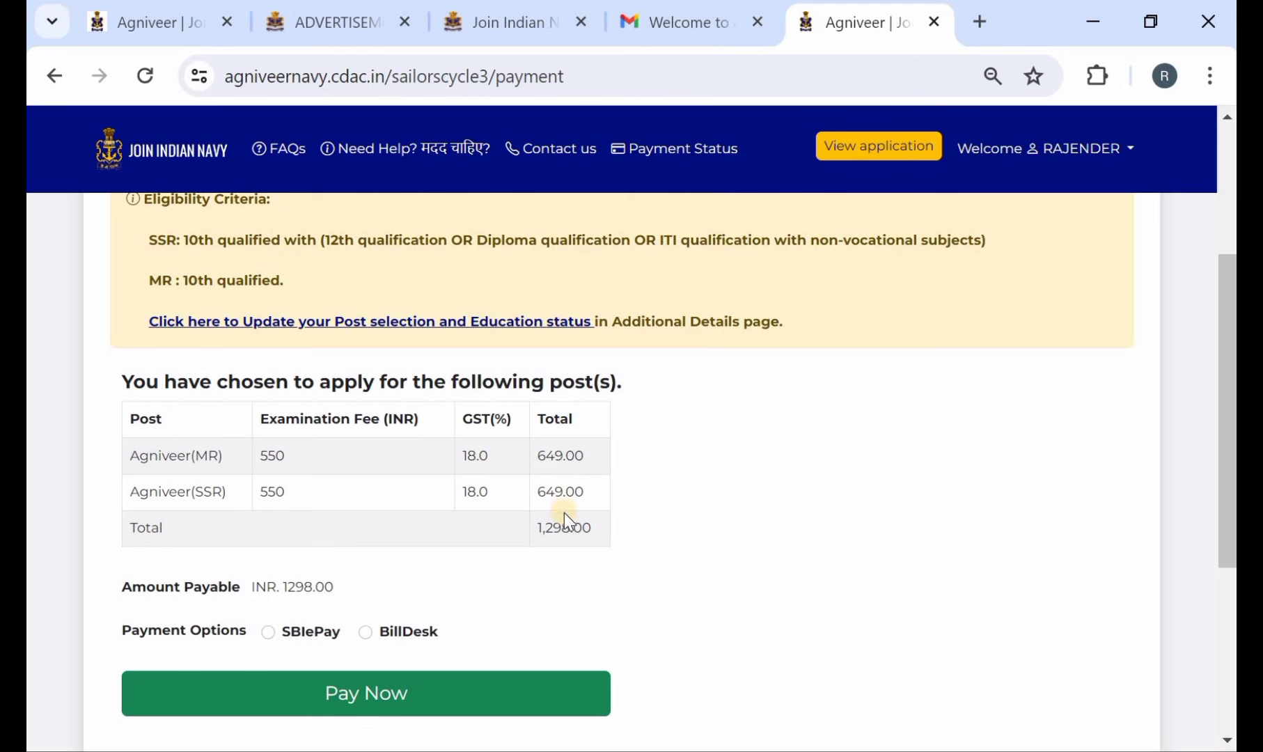
scroll(530, 507, "down", 1)
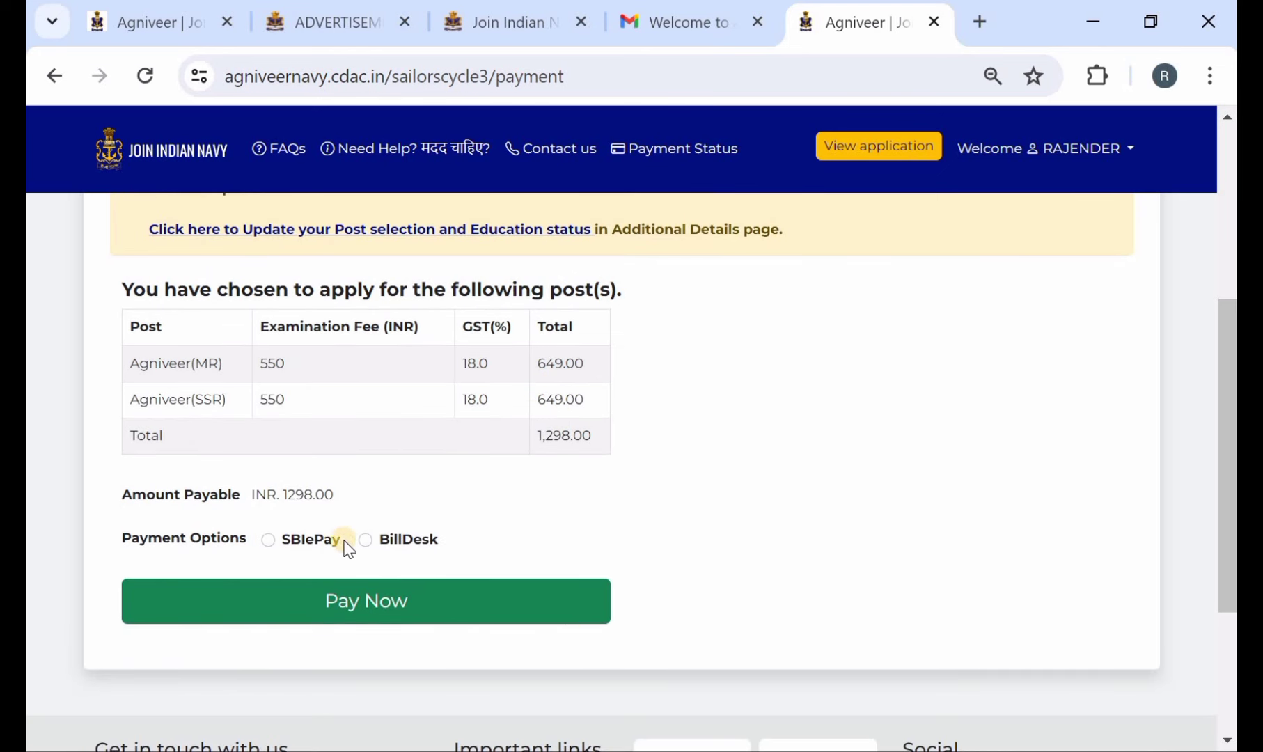
scroll(361, 541, "down", 1)
scroll(363, 543, "down", 1)
scroll(364, 547, "up", 3)
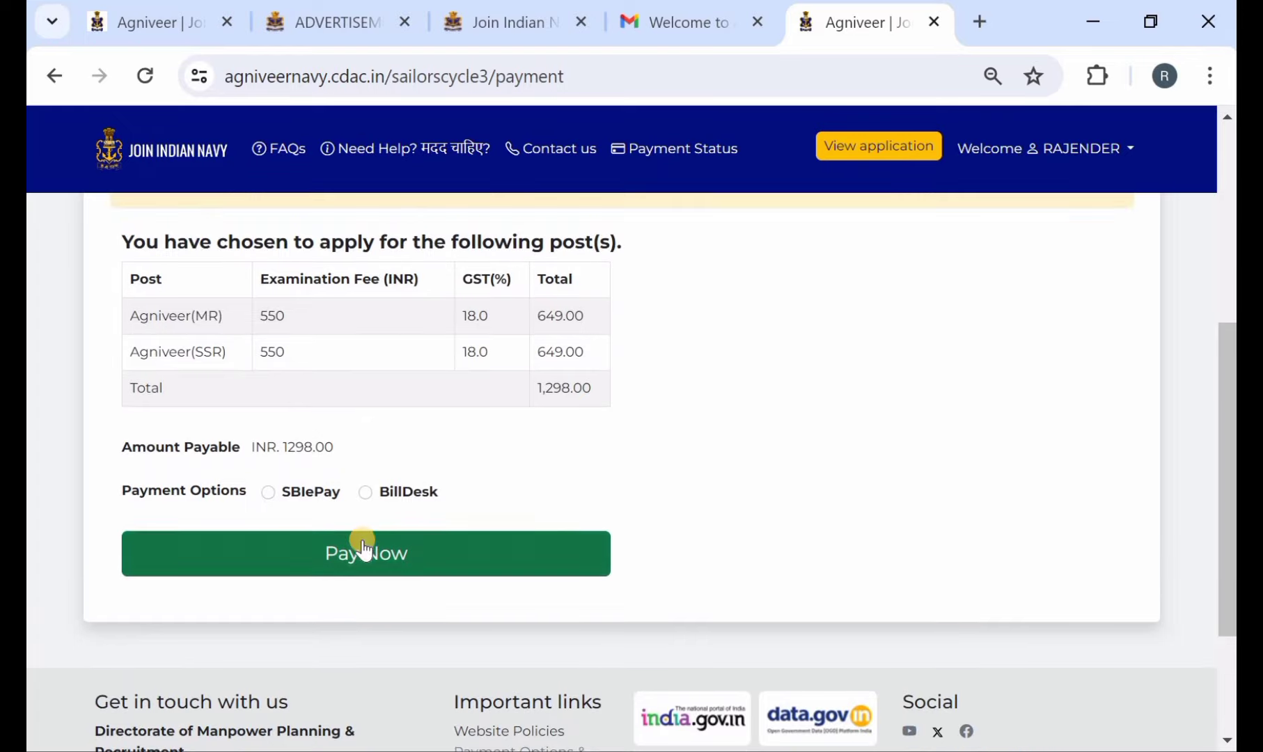
scroll(363, 550, "down", 2)
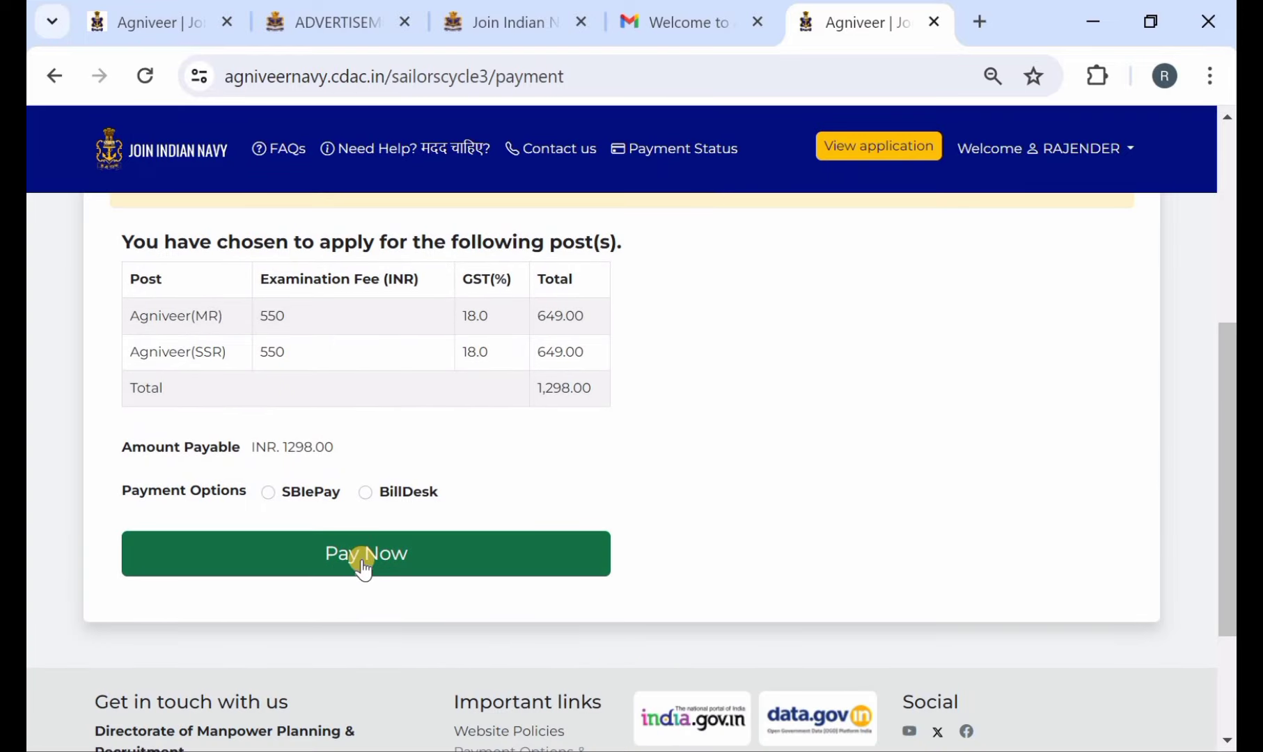
left_click(269, 493)
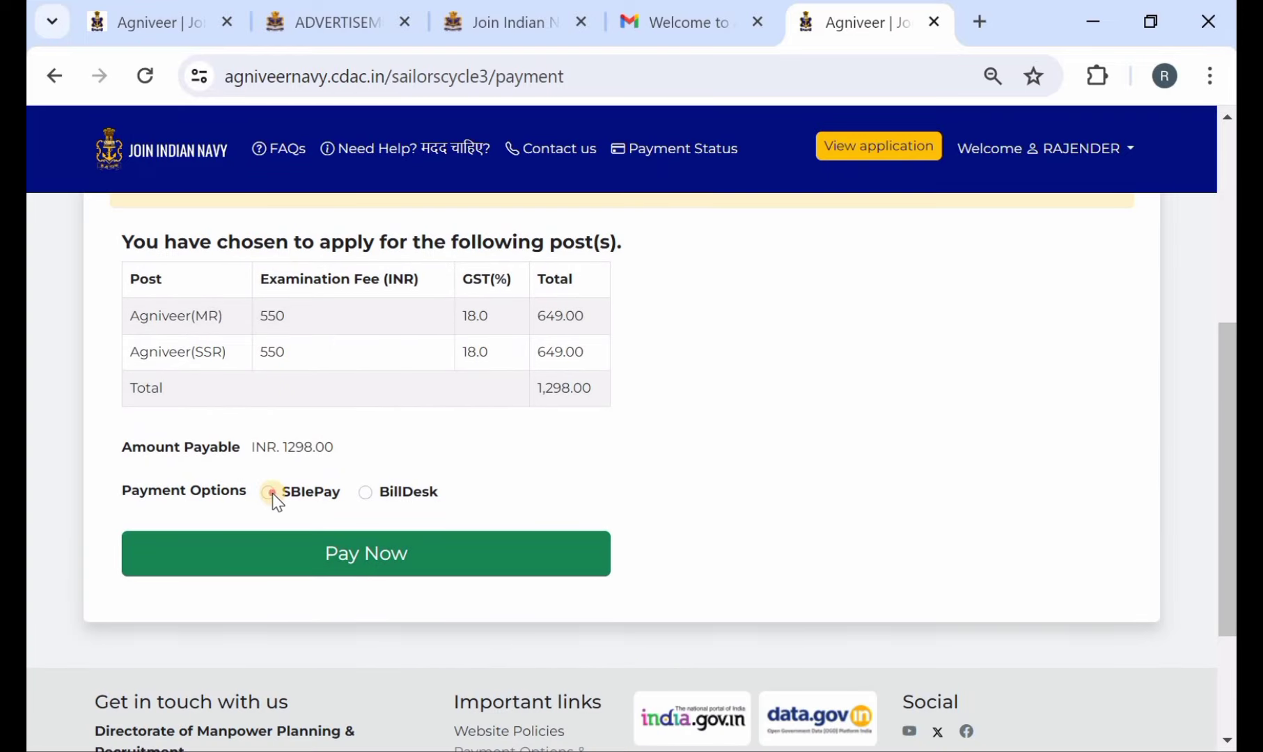
left_click(362, 554)
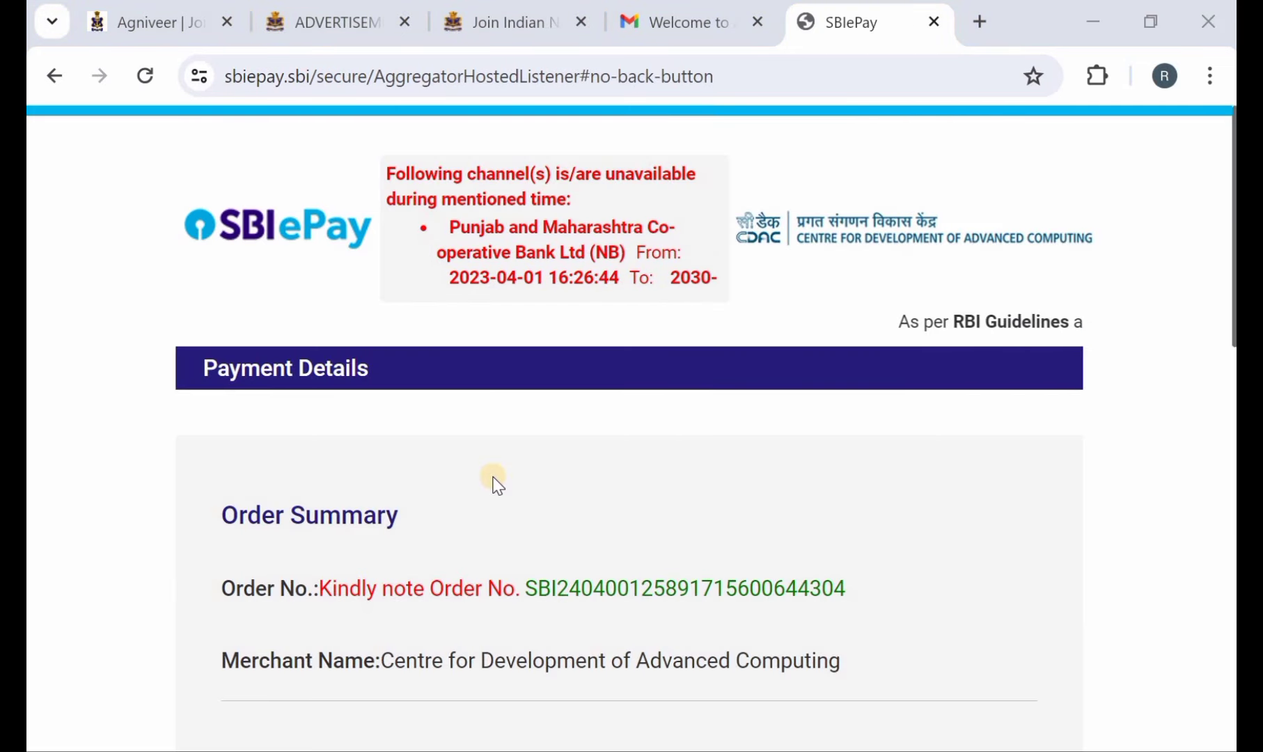
Expand the Debit/Credit Card option on SBIePay, review its fields, then collapse it
scroll(497, 481, "down", 10)
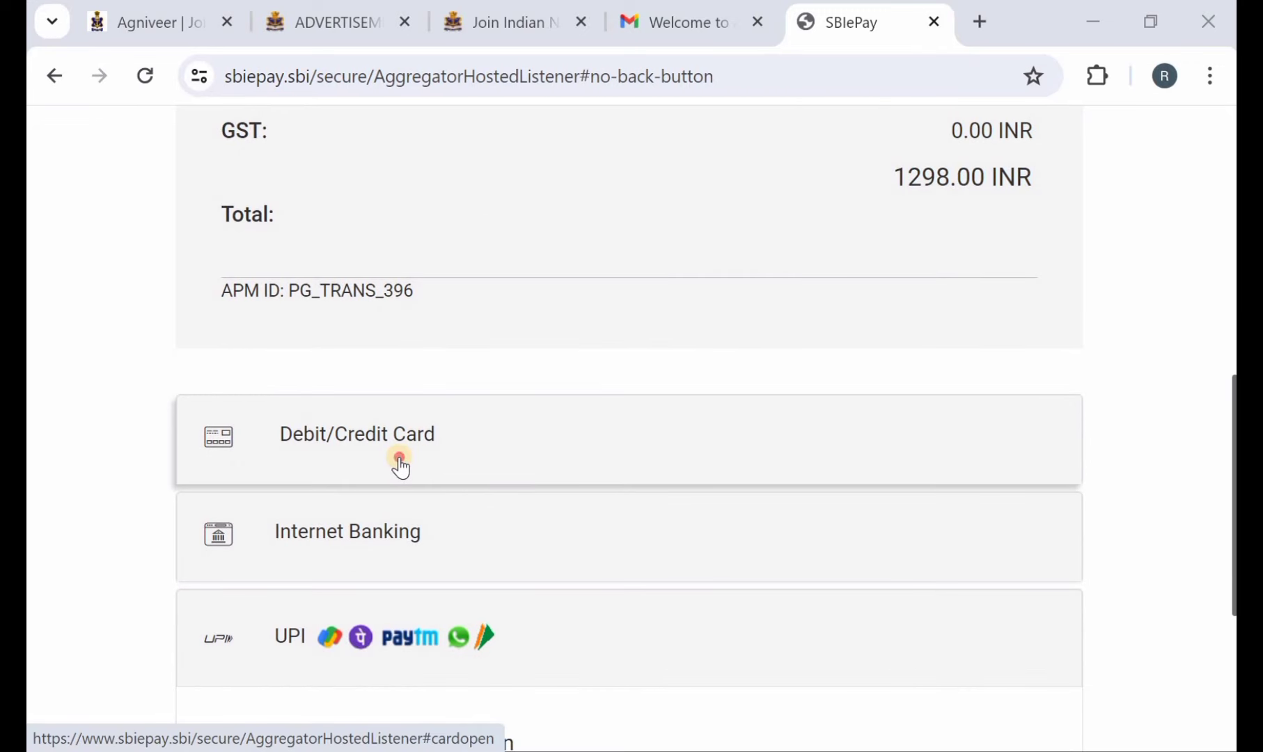
left_click(400, 465)
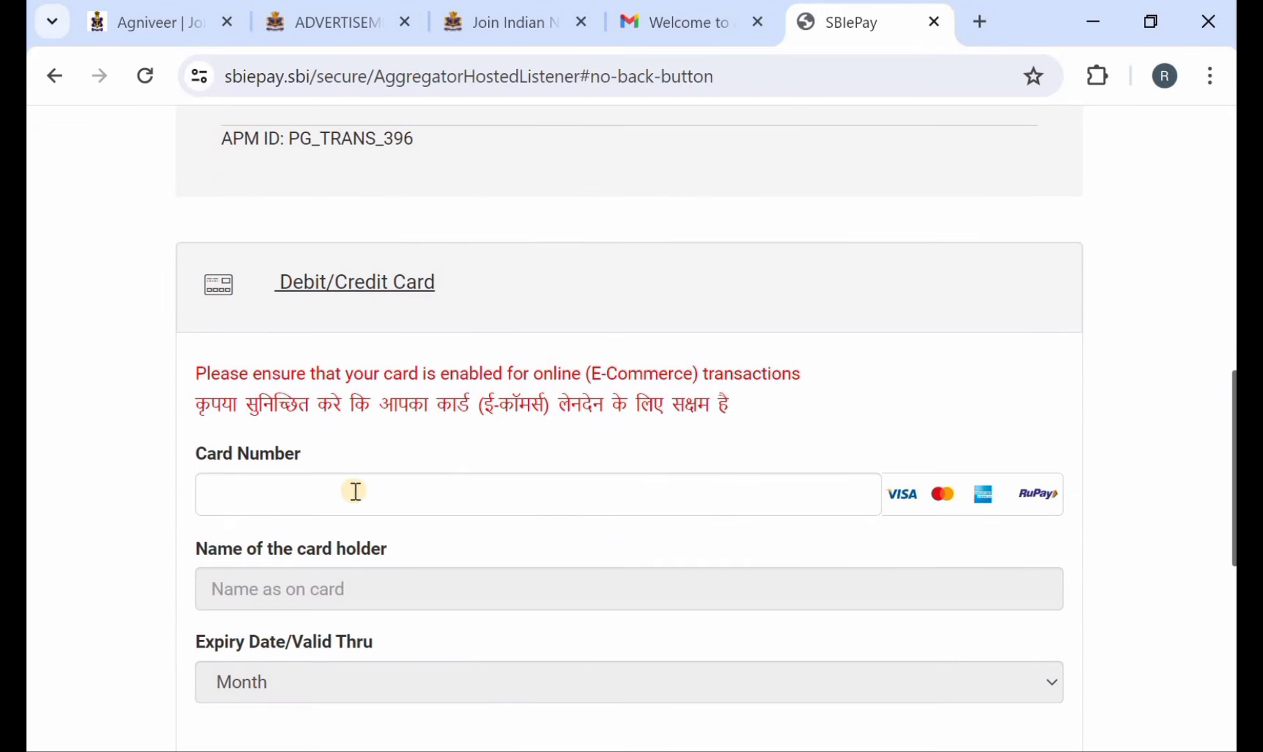
scroll(404, 505, "down", 1)
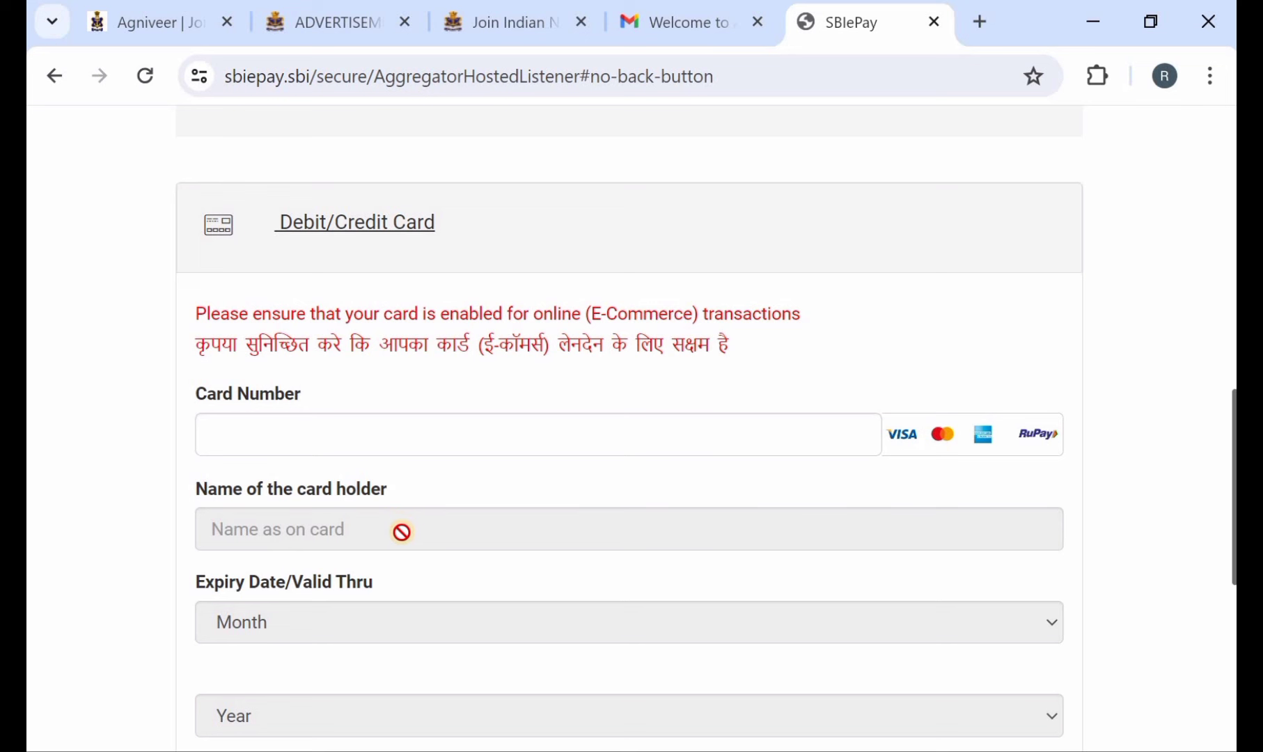
scroll(397, 605, "down", 1)
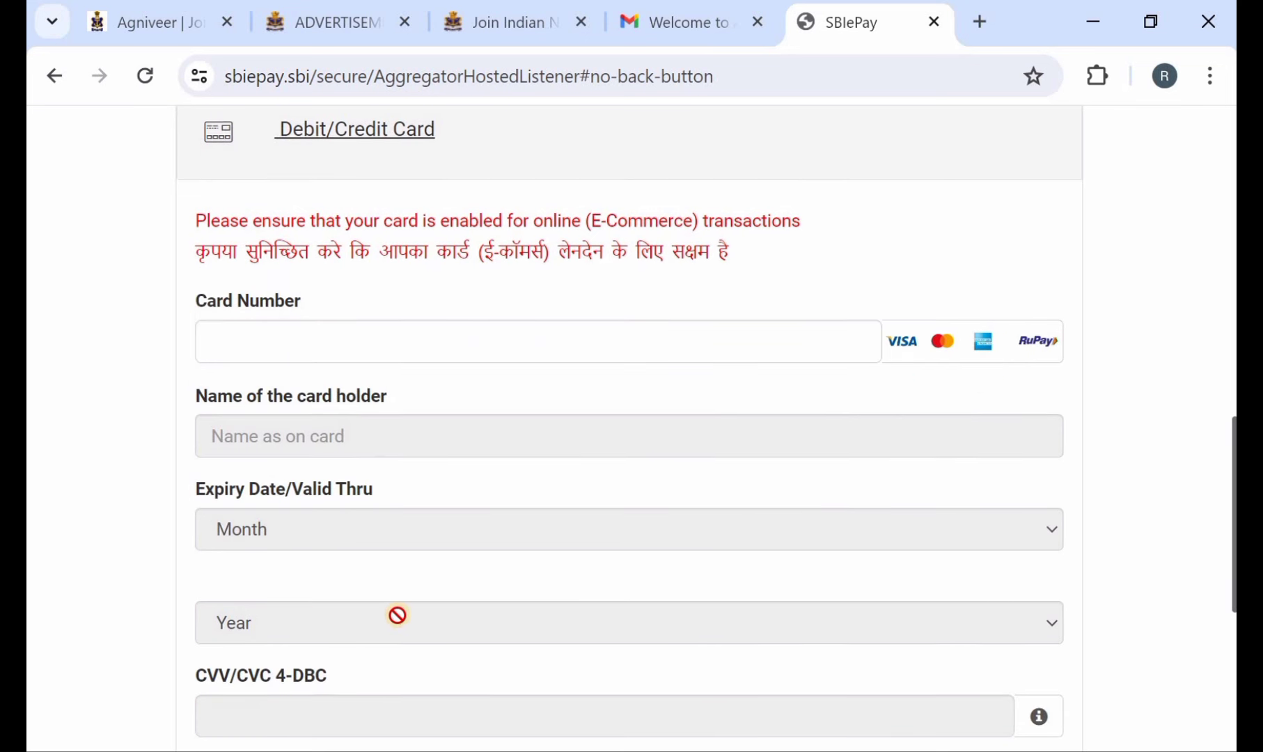
scroll(374, 623, "down", 1)
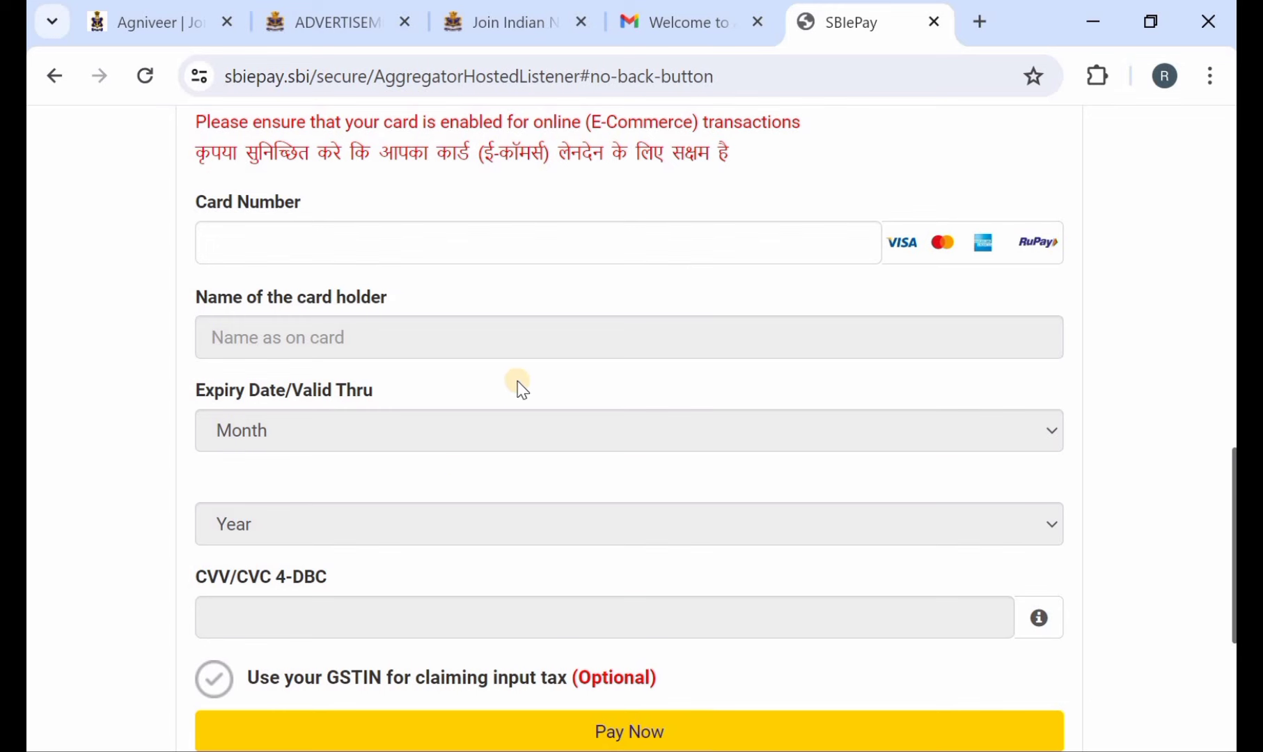
scroll(460, 574, "down", 1)
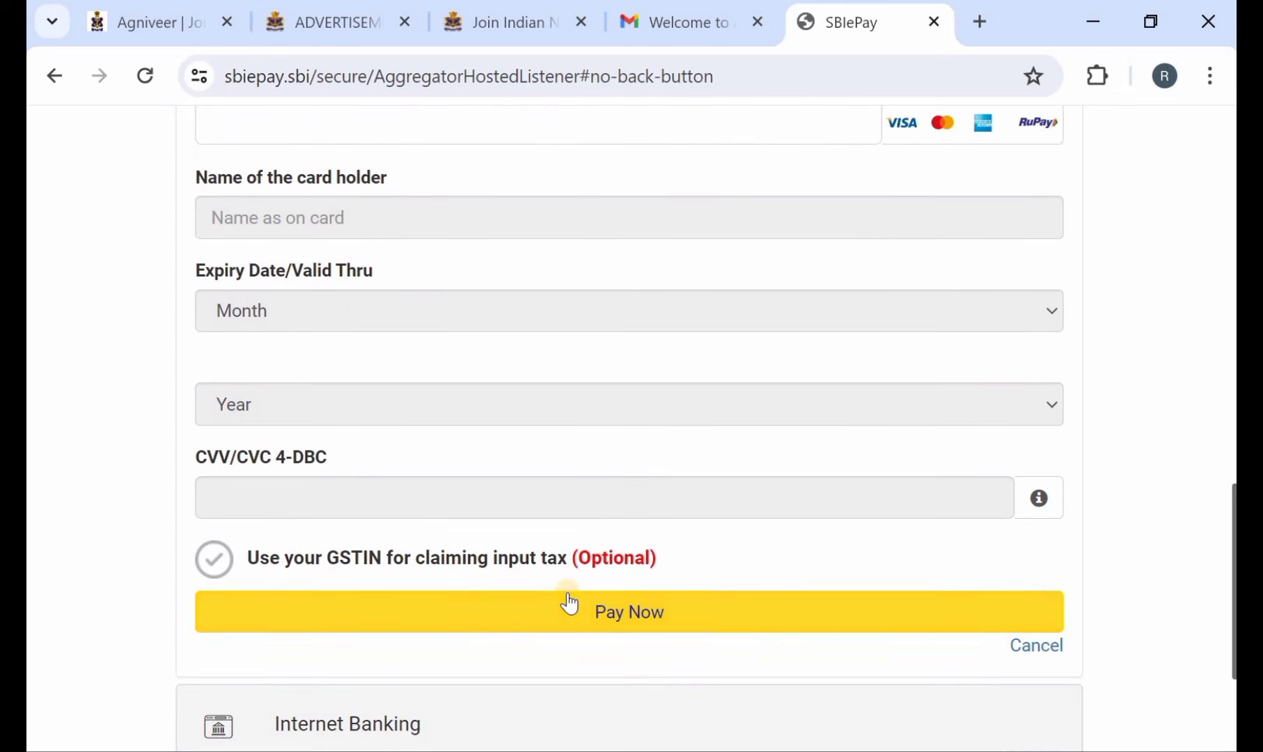
scroll(503, 470, "up", 4)
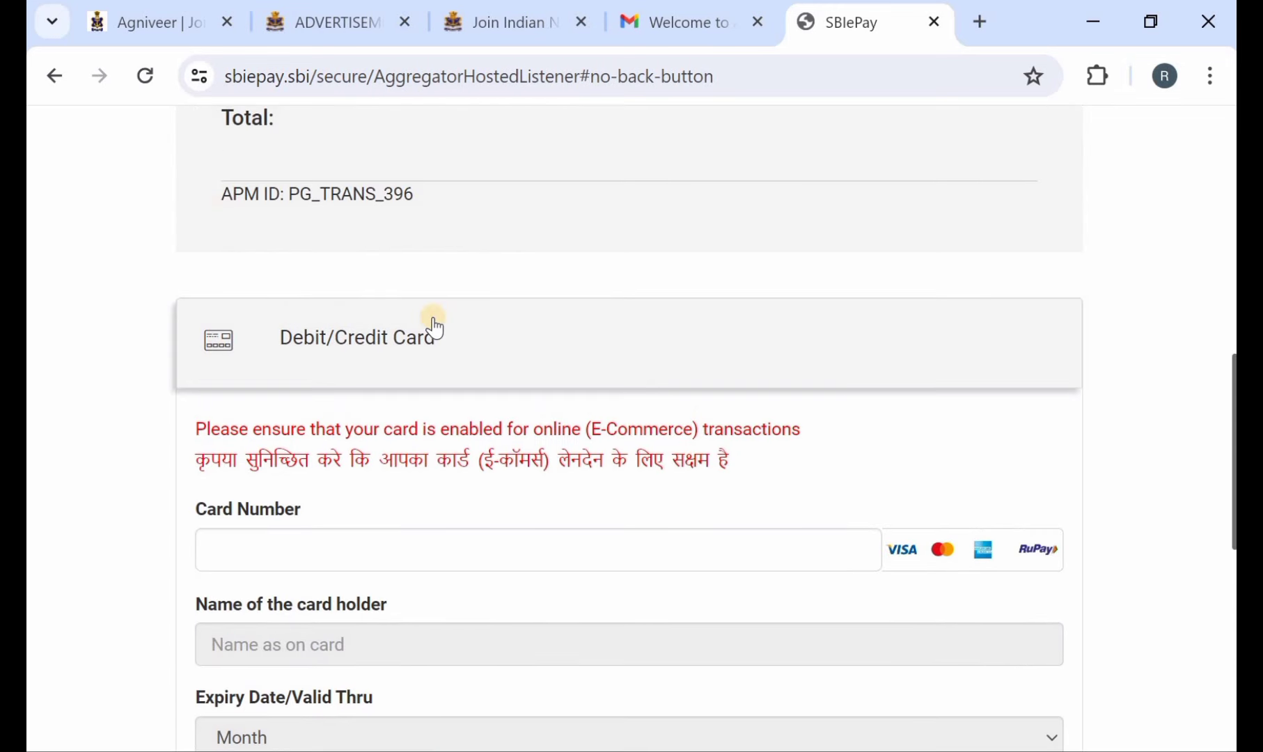
left_click(434, 329)
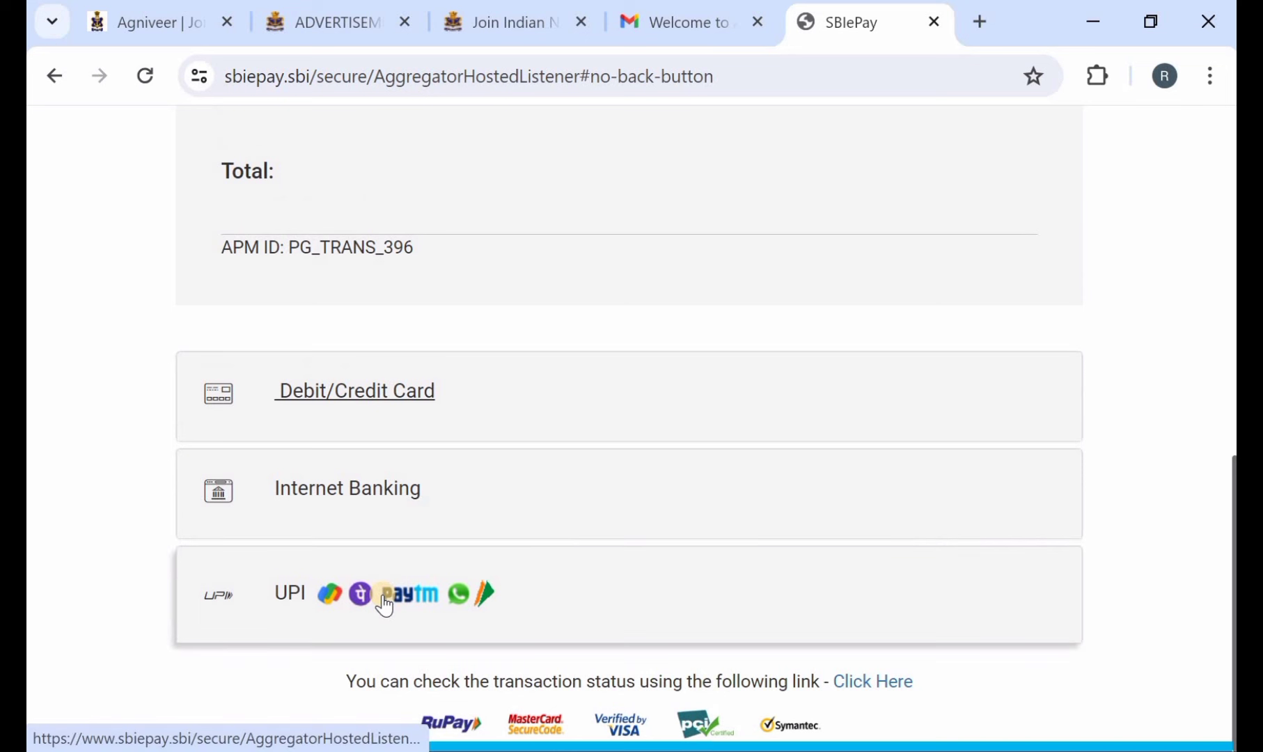
Expand UPI, try the Enter UPI ID and UPI QR choices, then collapse it
left_click(458, 593)
scroll(404, 557, "down", 2)
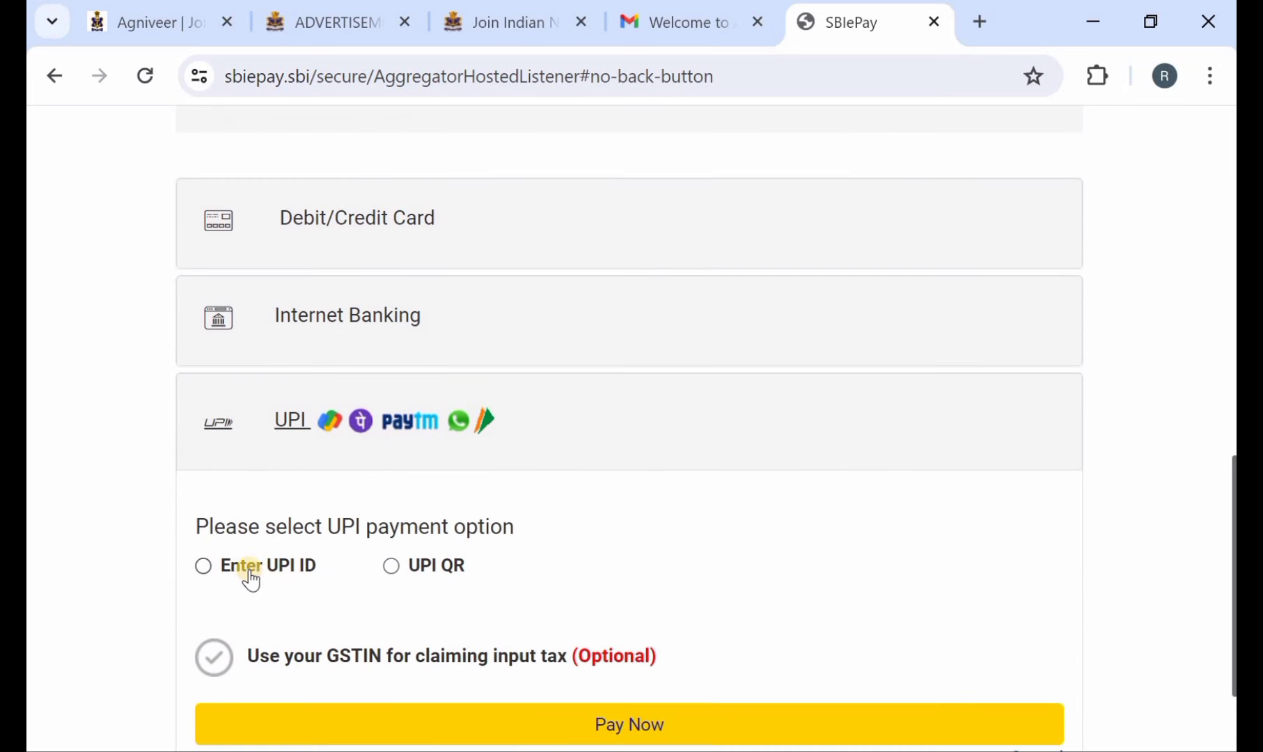
left_click(202, 565)
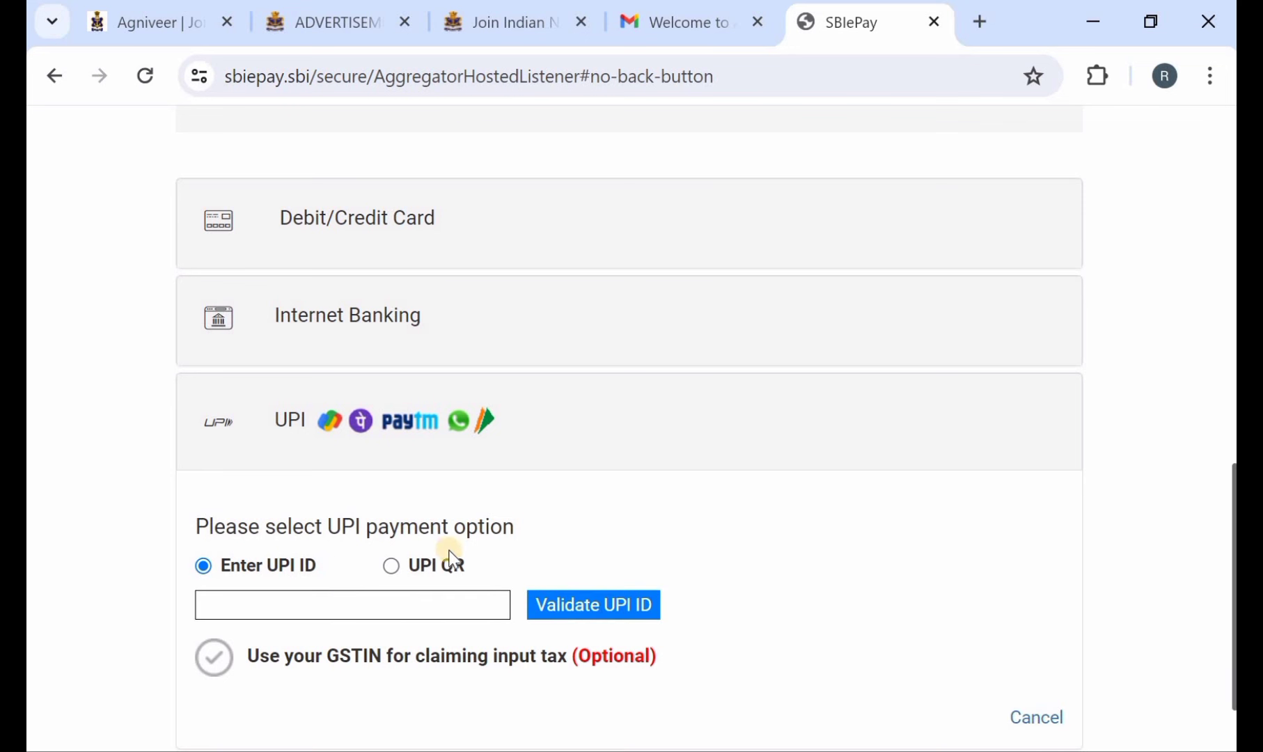
left_click(393, 566)
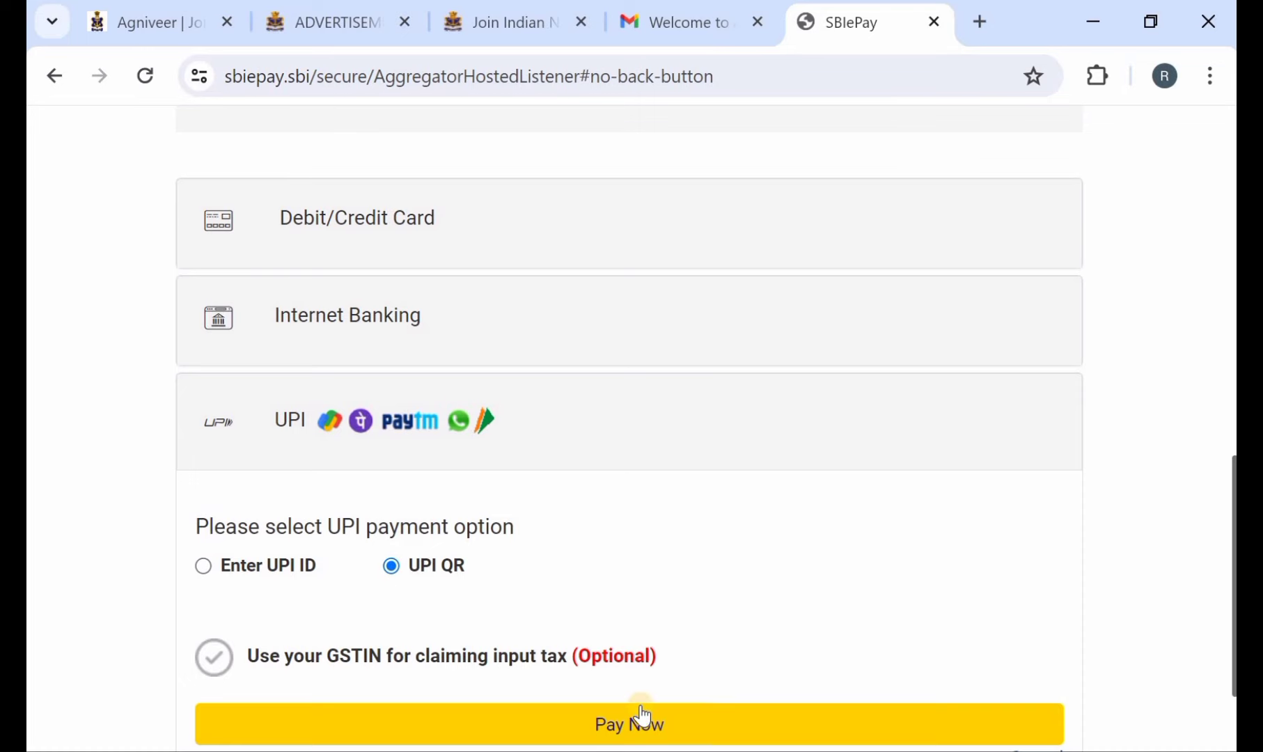
scroll(531, 498, "up", 1)
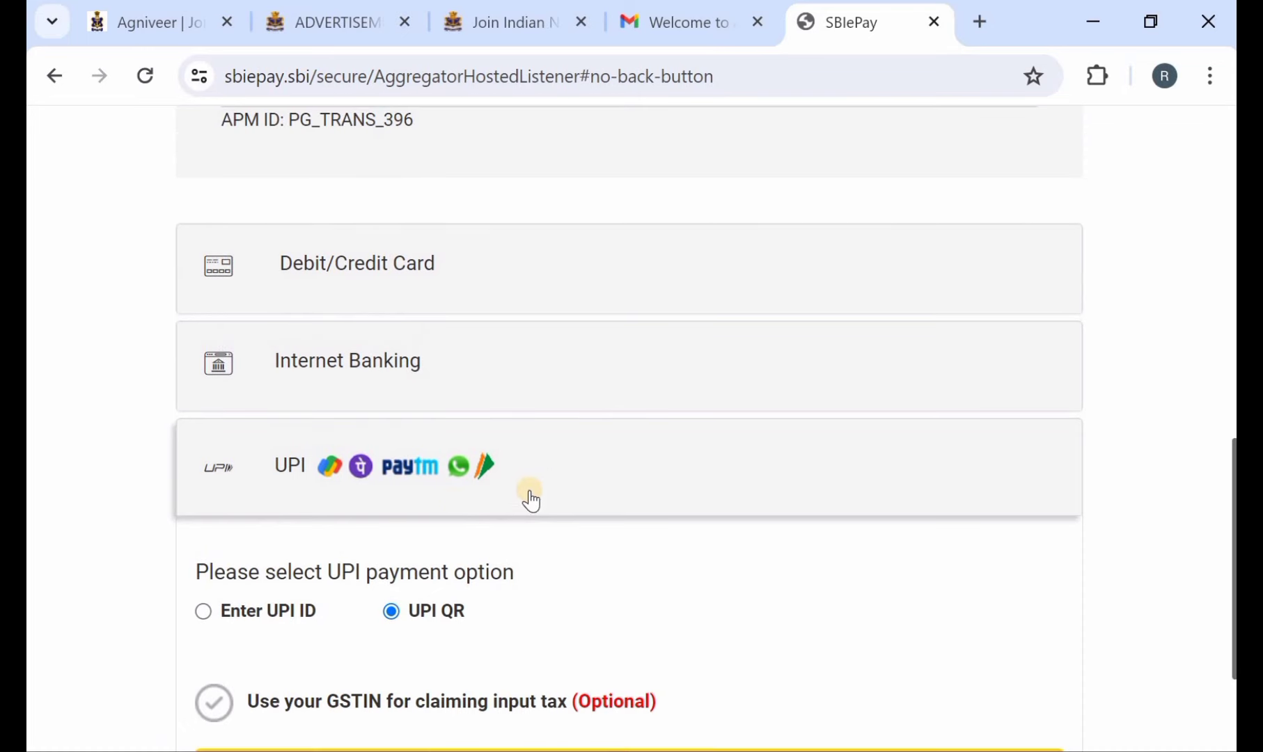
left_click(454, 514)
scroll(533, 442, "up", 5)
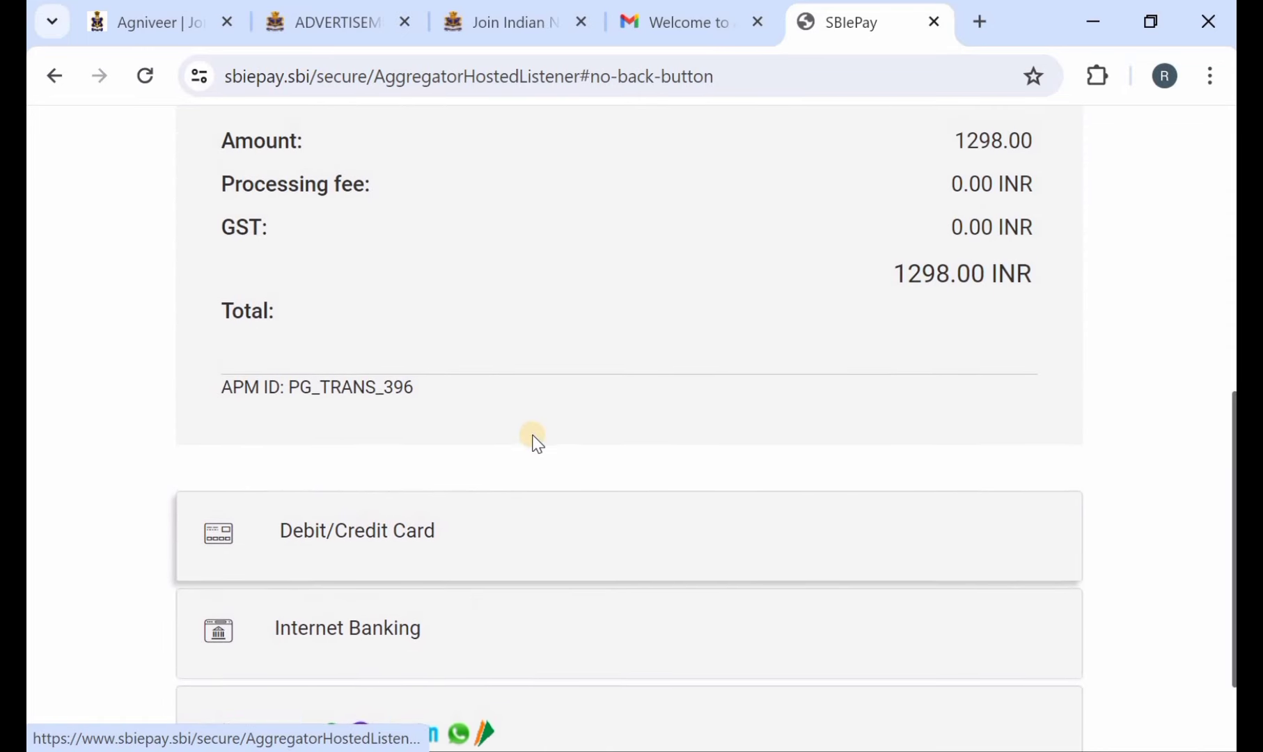
scroll(536, 442, "up", 6)
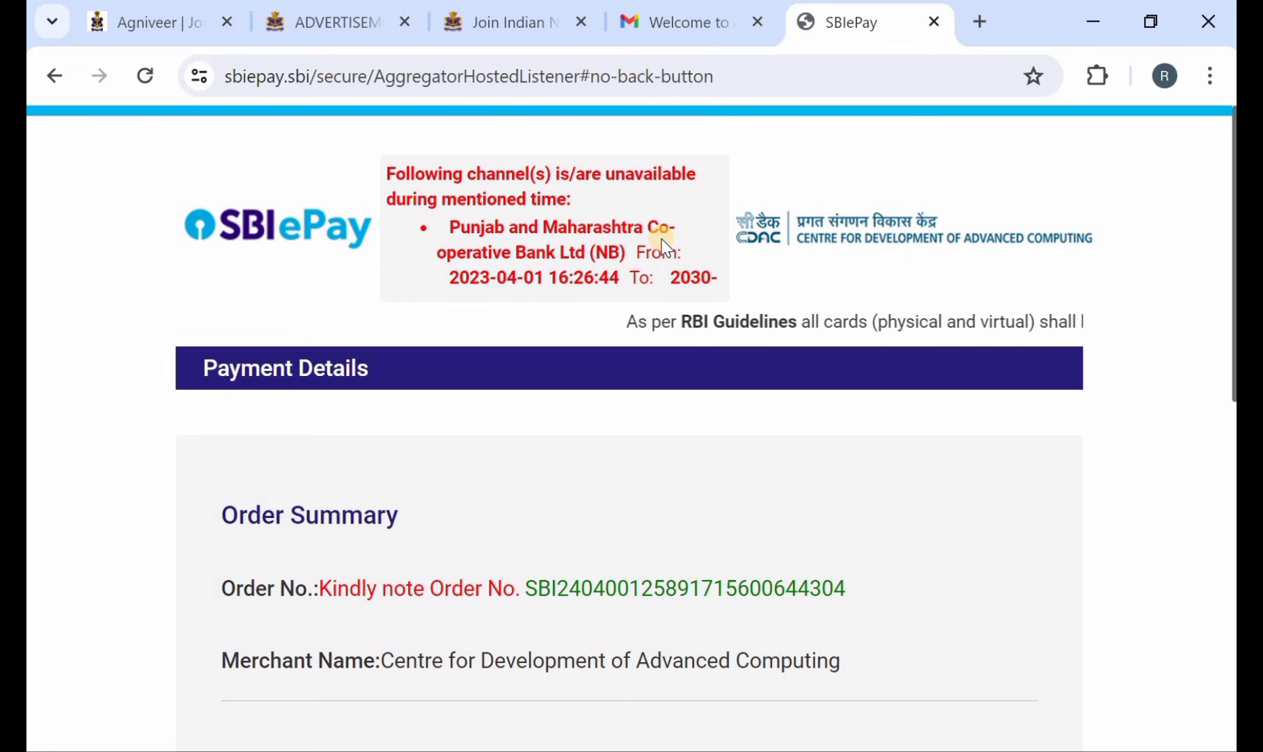
Switch to the Join Indian Navy home page and browse its Agniveer MR/SSR 02/2024 news
left_click(515, 40)
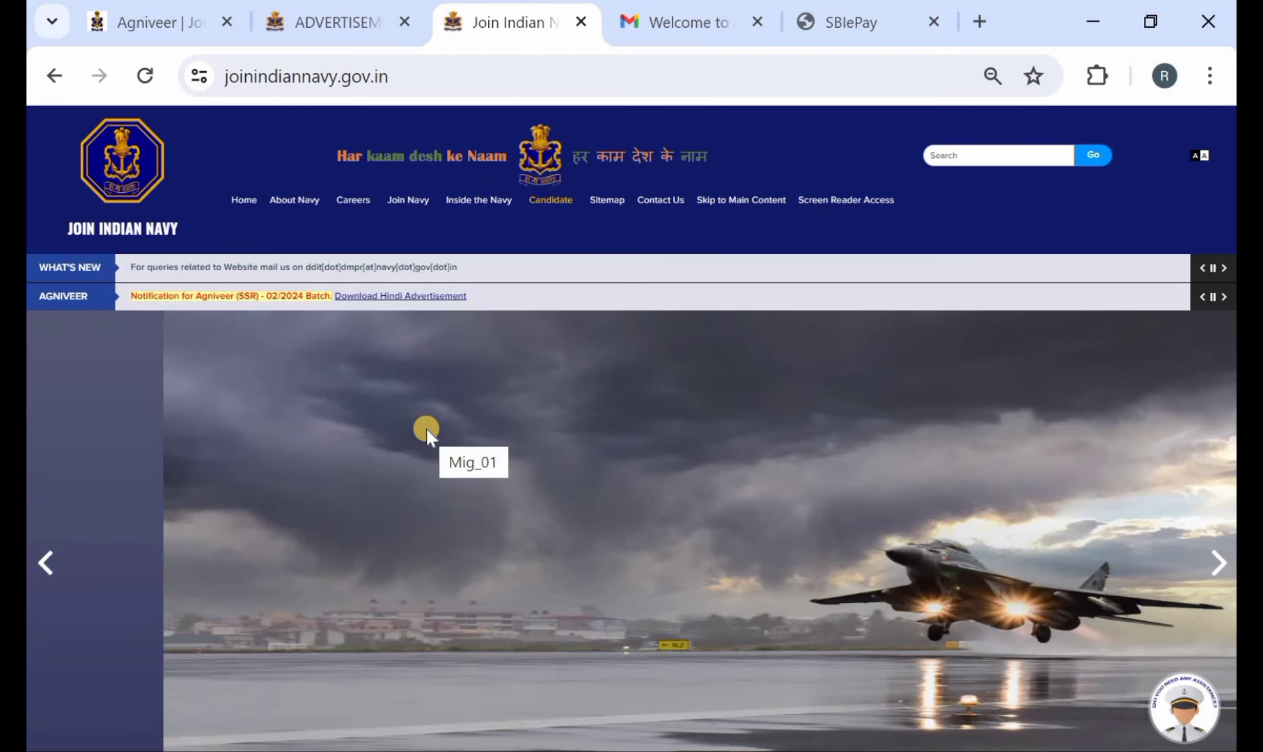
scroll(426, 429, "down", 3)
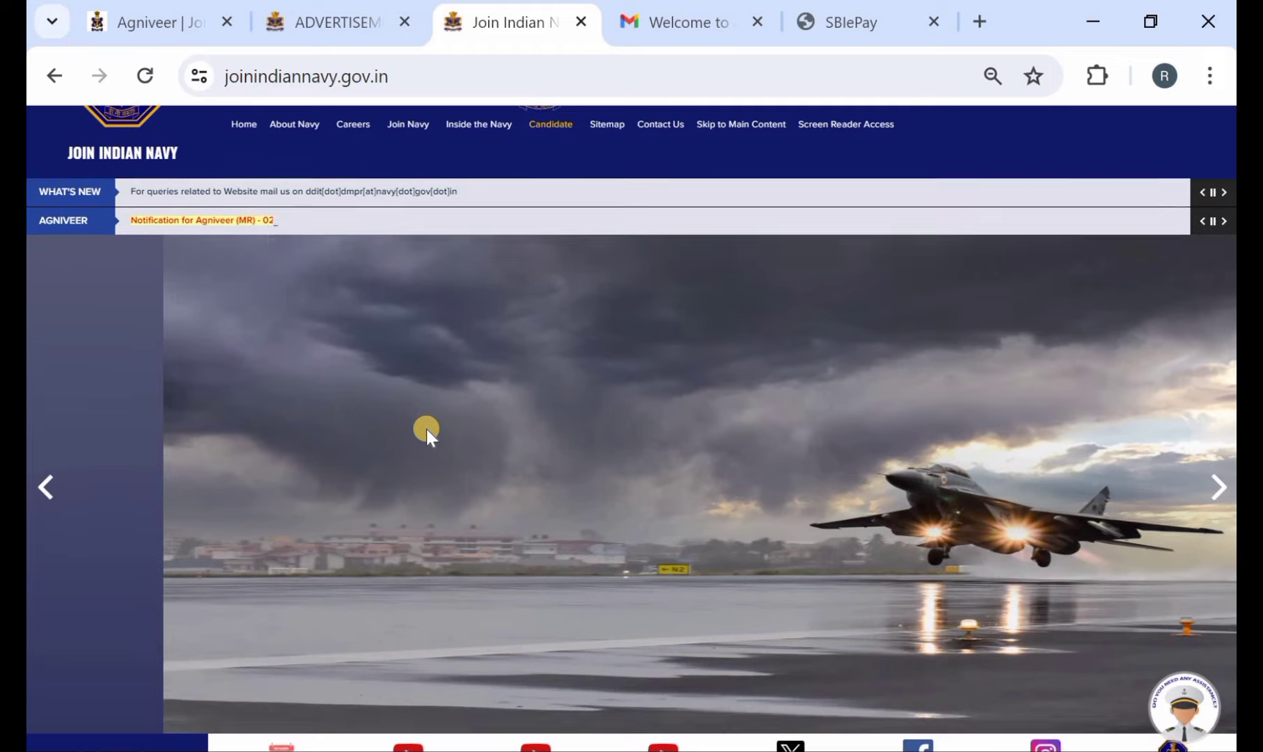
scroll(426, 428, "down", 3)
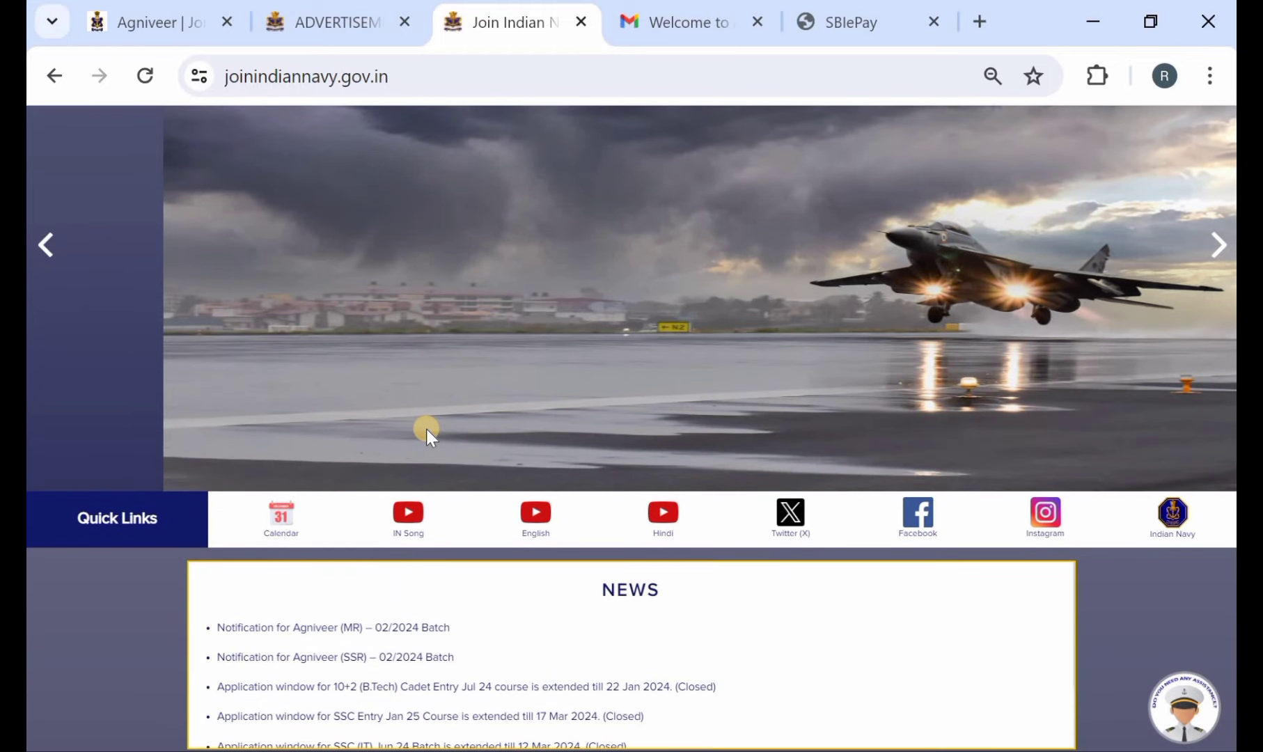
scroll(426, 429, "up", 3)
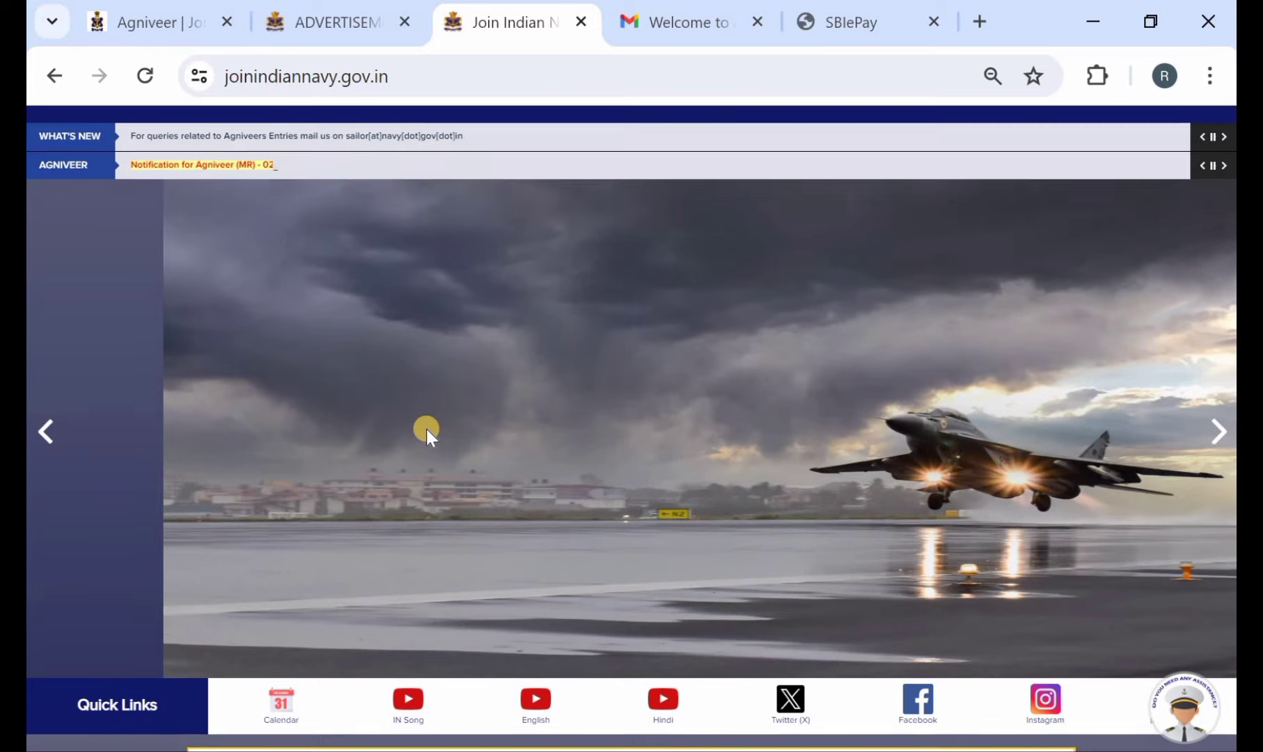
scroll(426, 429, "up", 2)
scroll(426, 428, "down", 1)
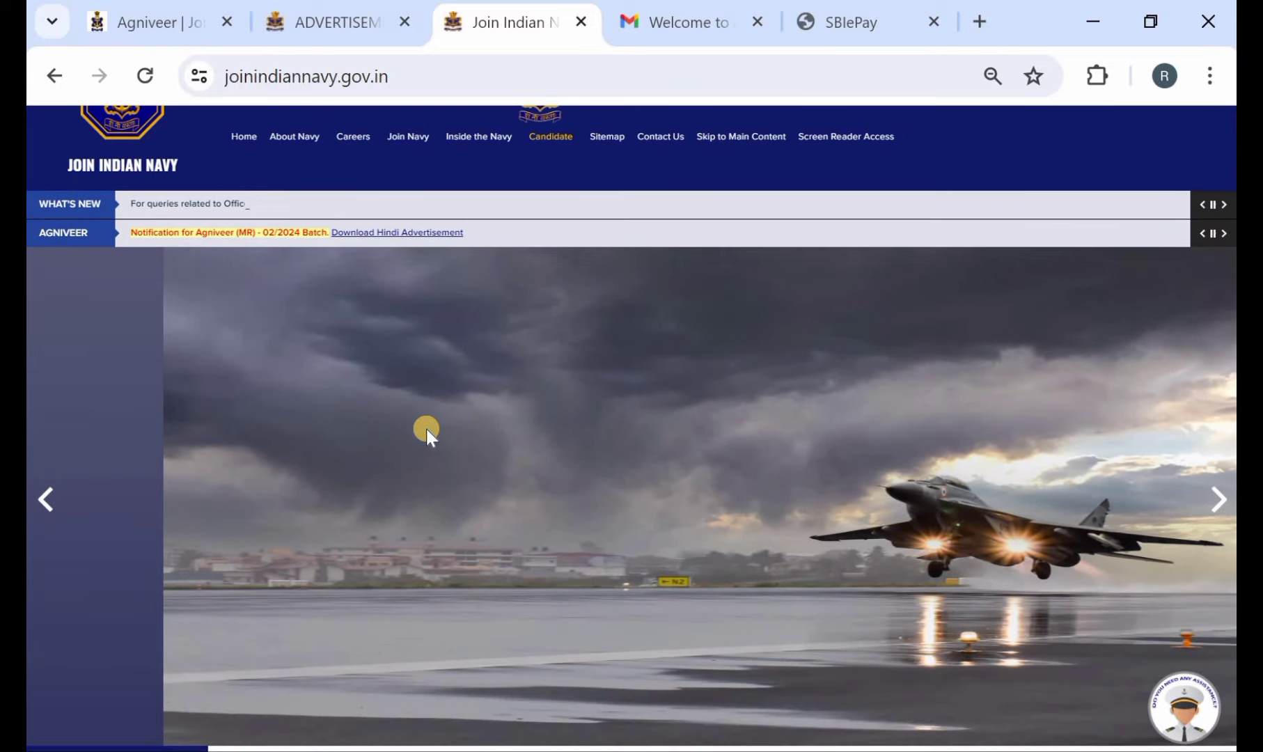
scroll(426, 428, "up", 1)
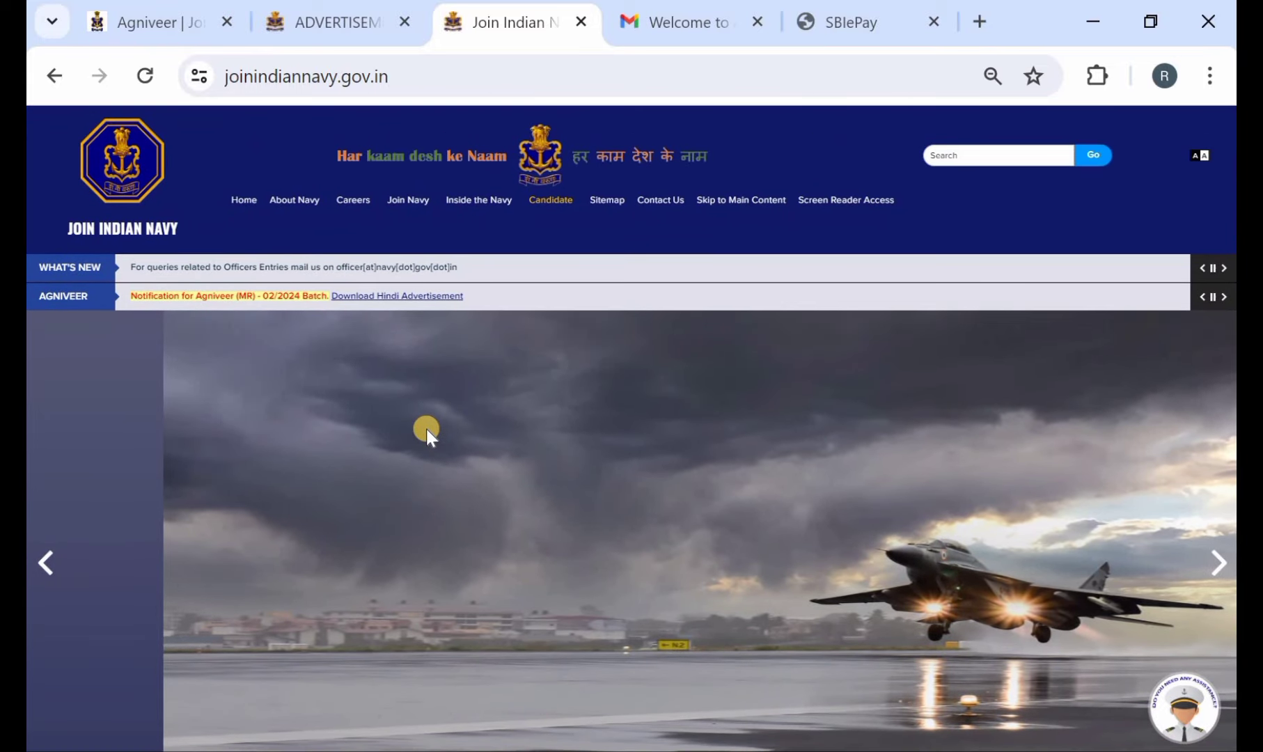
scroll(426, 429, "down", 2)
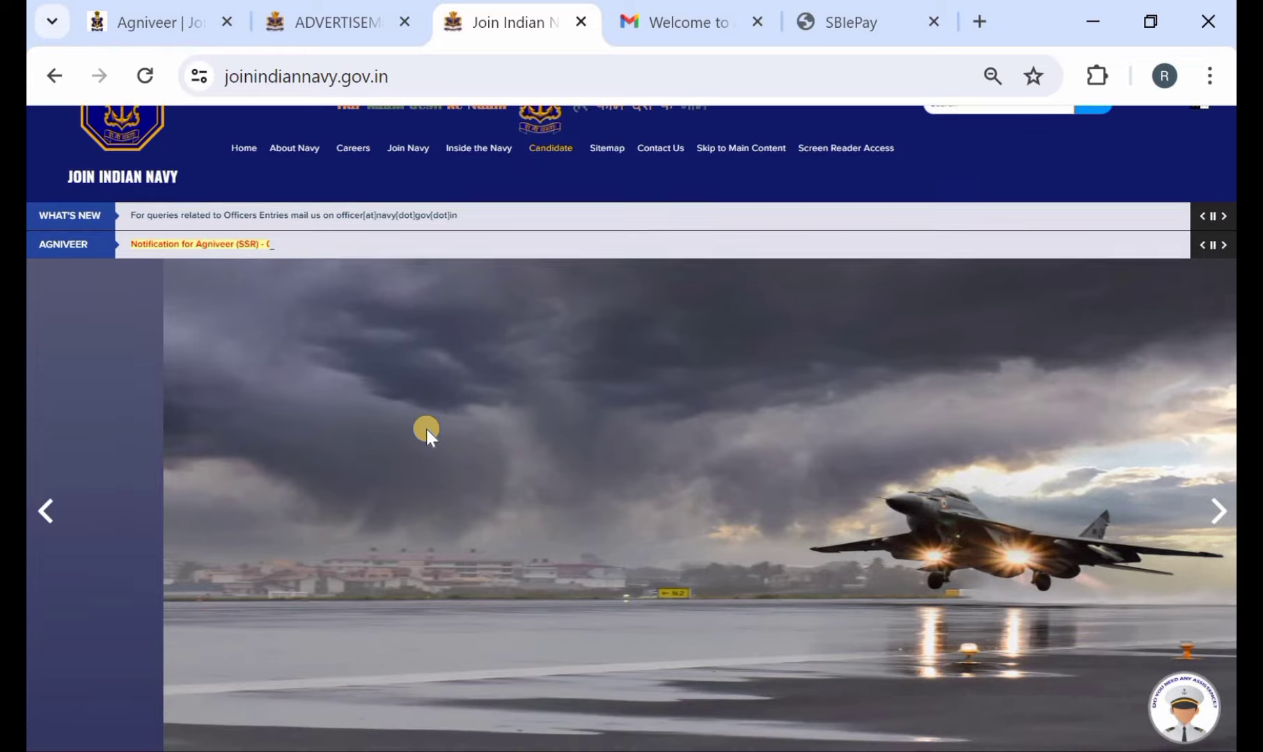